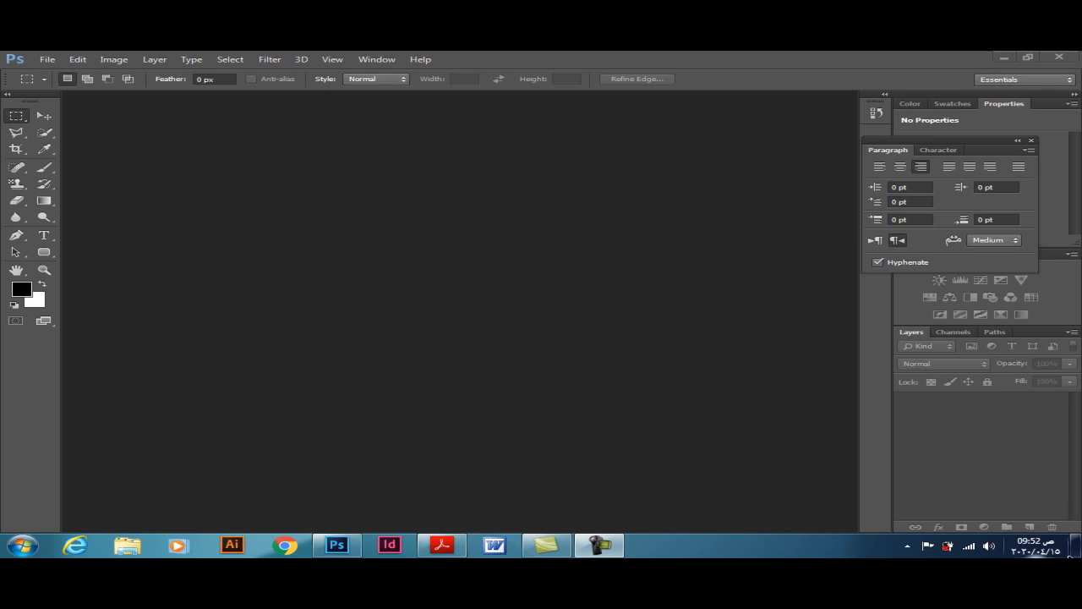
Create a new International Paper A4 document at 300 pixels/inch in RGB Color with a white background
{"action": "left_click", "coordinate": [1078, 546]}
{"action": "left_click", "coordinate": [48, 59]}
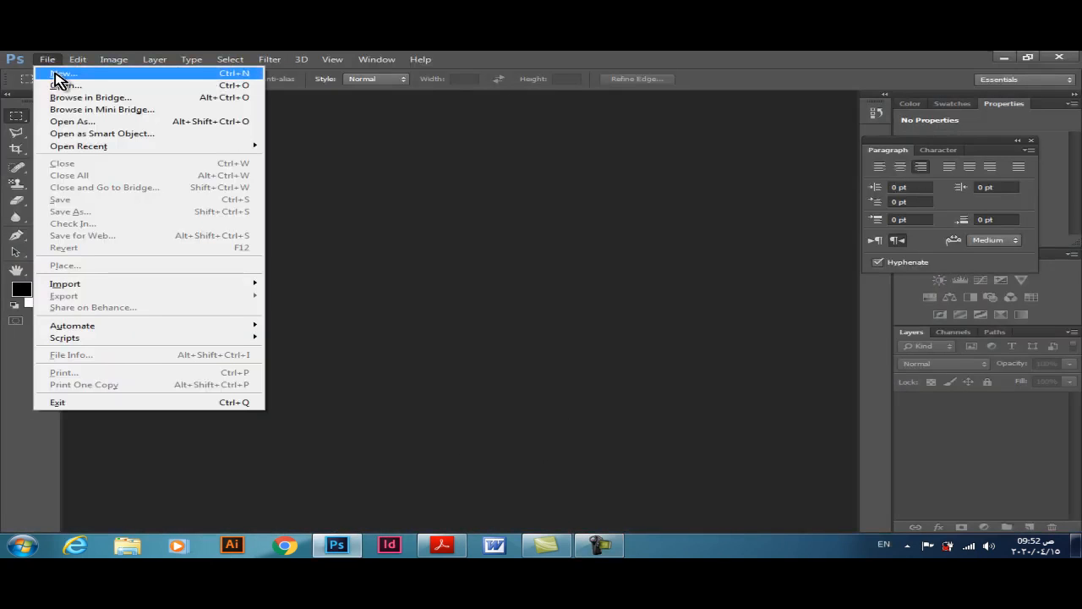
{"action": "left_click", "coordinate": [58, 78]}
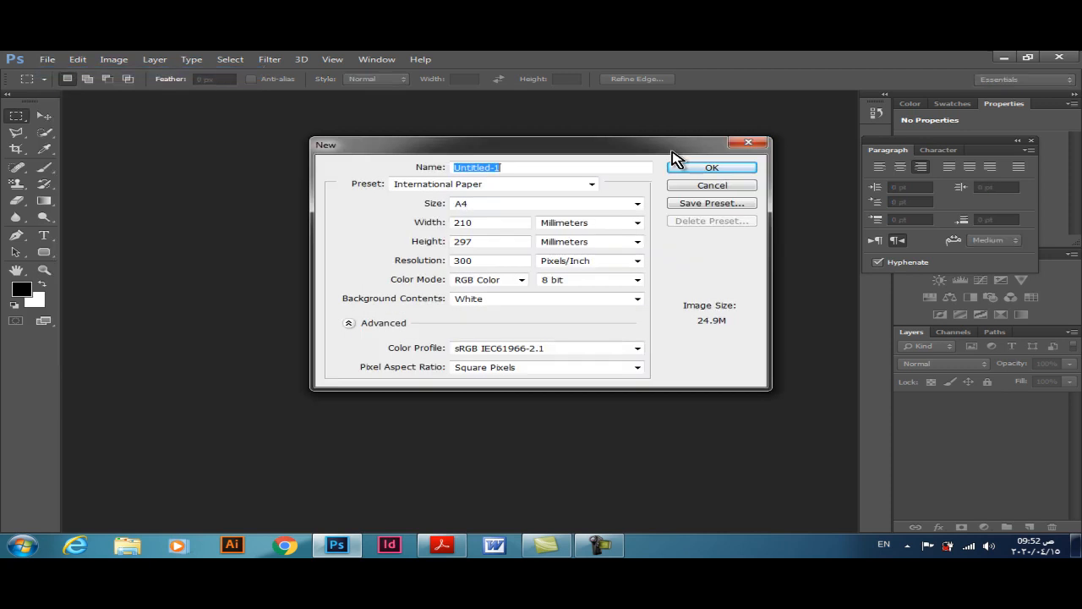
{"action": "left_click", "coordinate": [712, 168]}
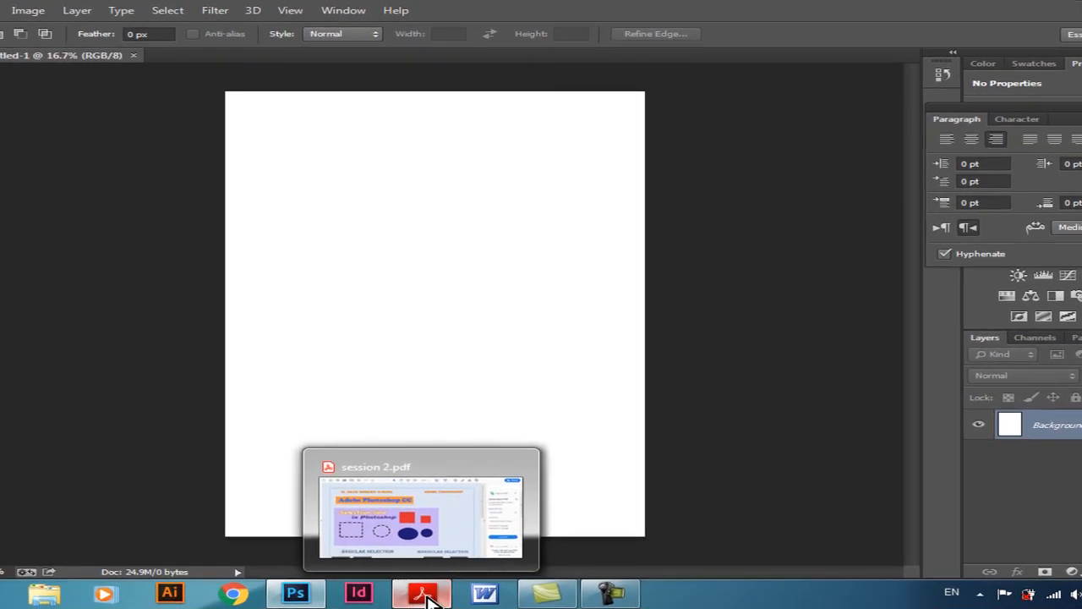
Switch to Adobe Acrobat Reader, read through the selection tool overview in session 2.pdf, and return to Photoshop
{"action": "left_click", "coordinate": [448, 550]}
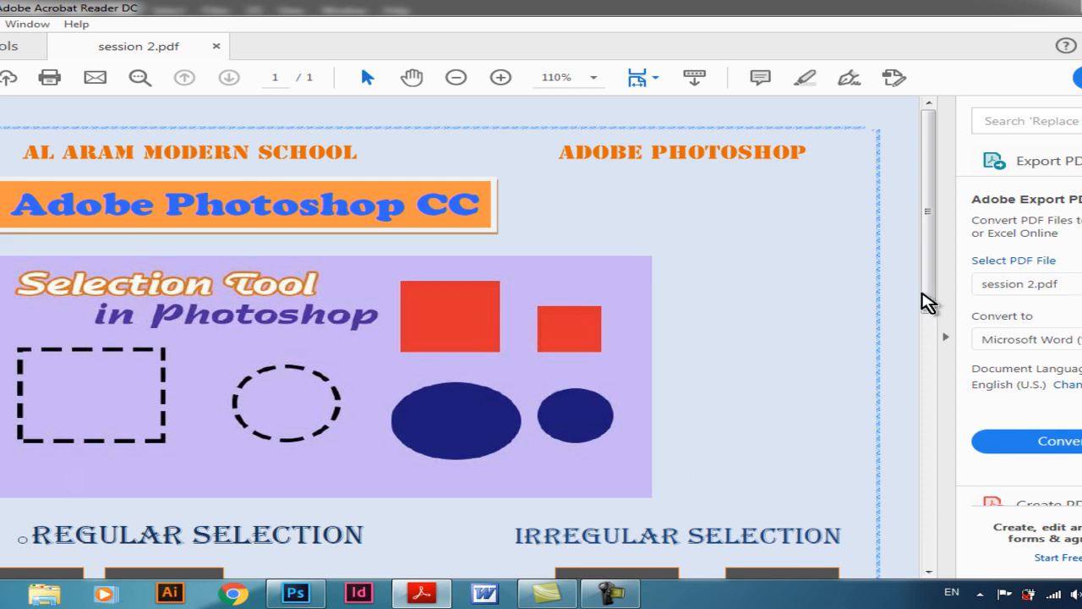
{"action": "left_click_drag", "start_coordinate": [933, 303], "coordinate": [937, 333]}
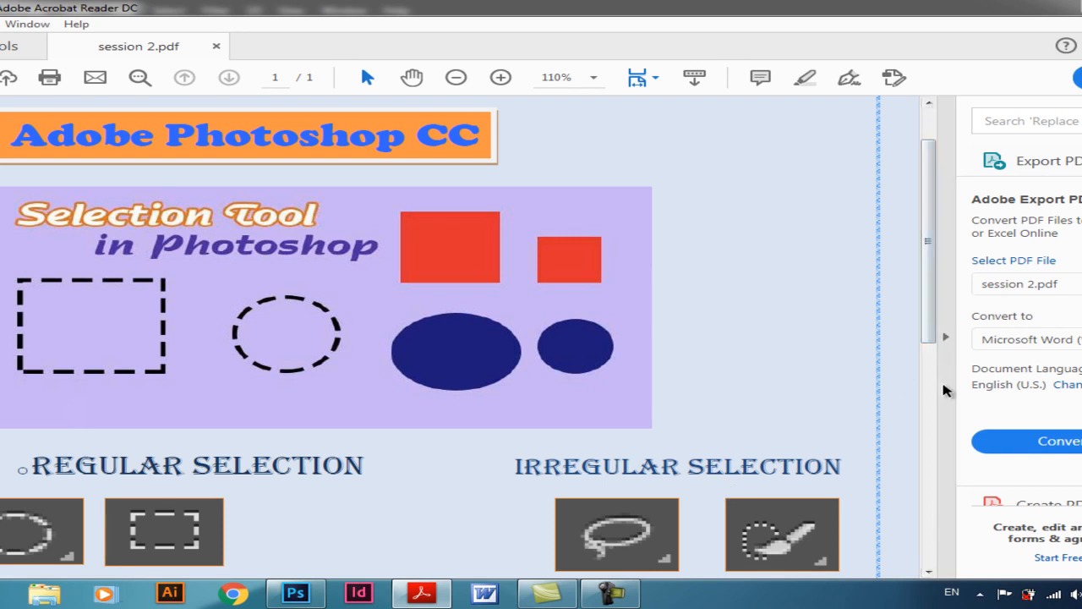
{"action": "left_click_drag", "start_coordinate": [933, 347], "coordinate": [942, 431]}
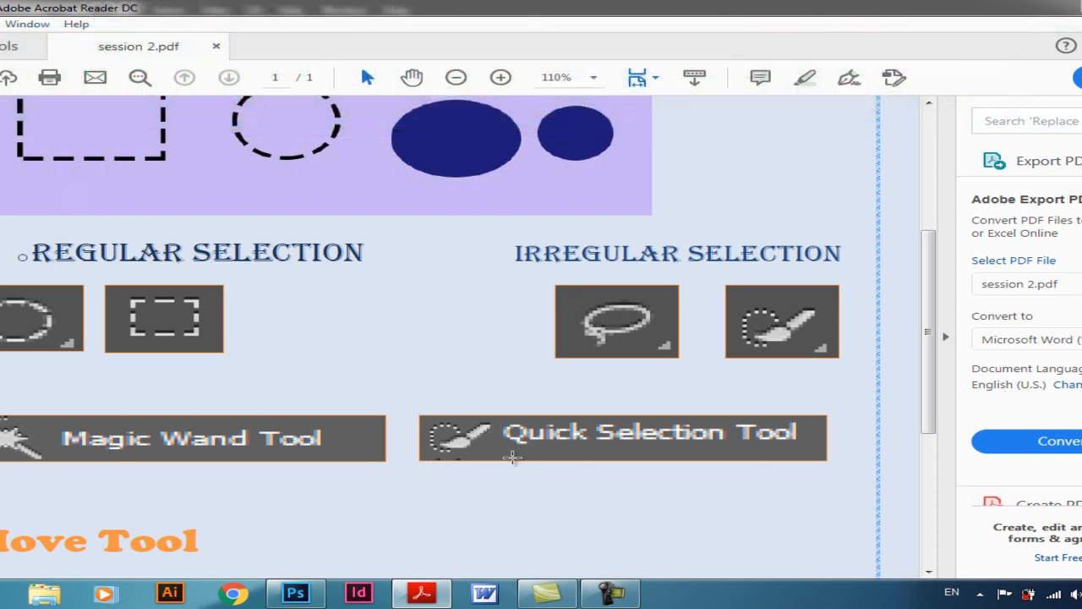
{"action": "mouse_move", "coordinate": [932, 423]}
{"action": "left_mouse_down"}
{"action": "mouse_move", "coordinate": [949, 462]}
{"action": "mouse_move", "coordinate": [944, 316]}
{"action": "mouse_move", "coordinate": [939, 419]}
{"action": "left_mouse_up"}
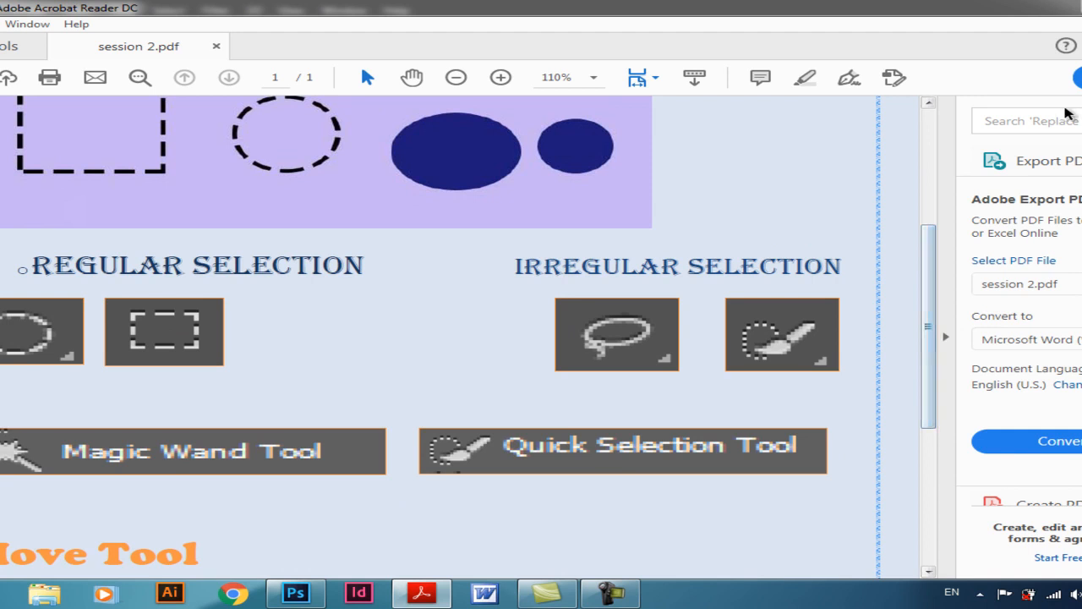
{"action": "left_click", "coordinate": [1081, 8]}
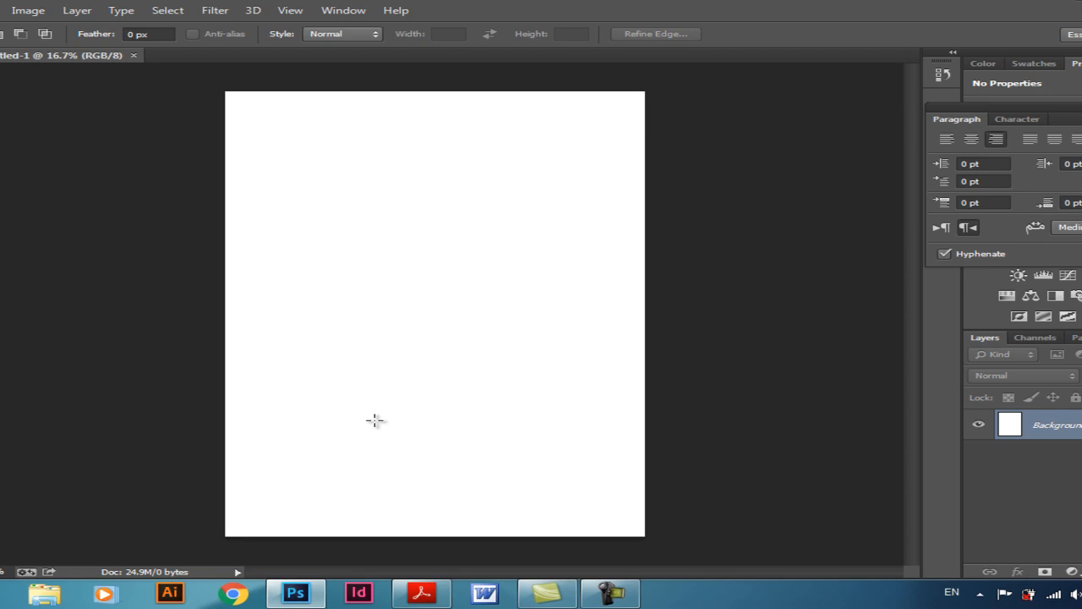
Fill the Background layer with the black foreground colour, and refill it with the white background colour
{"action": "key", "text": "ctrl+Delete"}
{"action": "key", "text": "alt+Delete"}
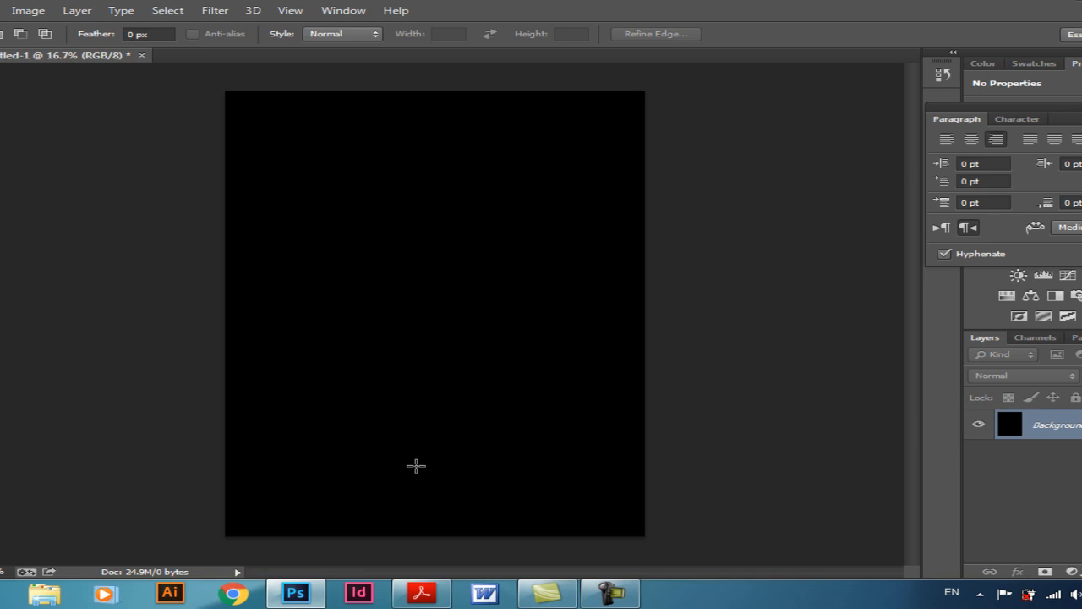
{"action": "key", "text": "ctrl+Delete"}
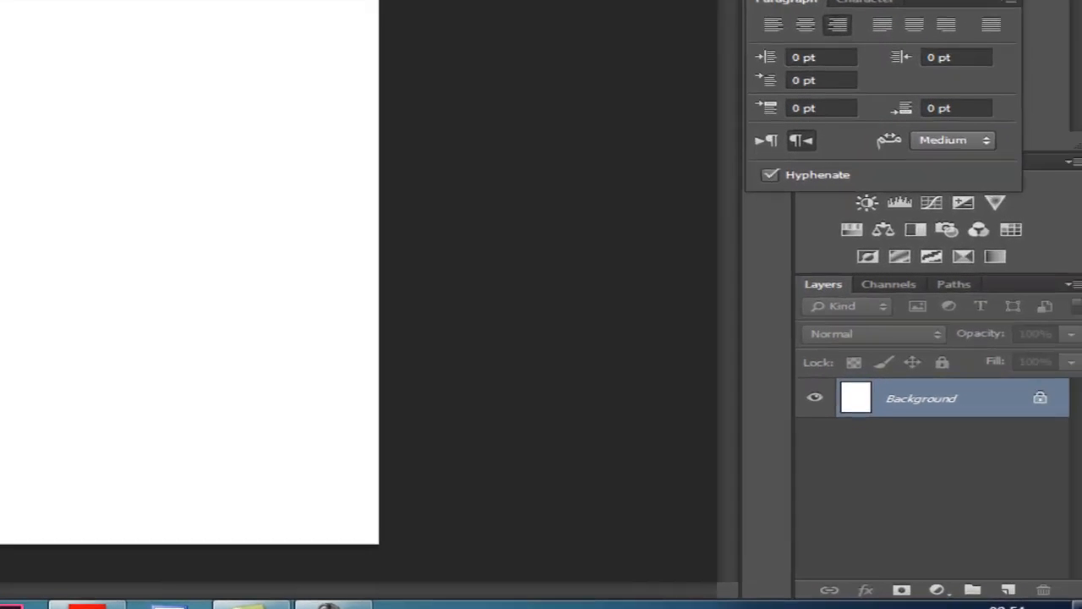
Change the background colour swatch from white to a teal shade and fill the whole Background layer with teal
{"action": "left_click", "coordinate": [0, 473]}
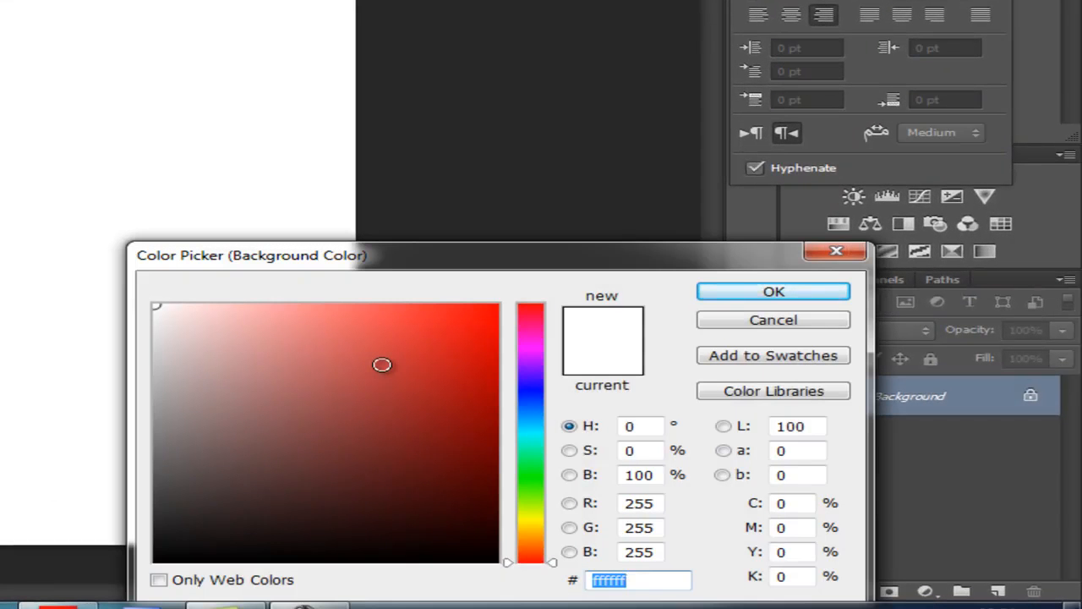
{"action": "left_click", "coordinate": [382, 364]}
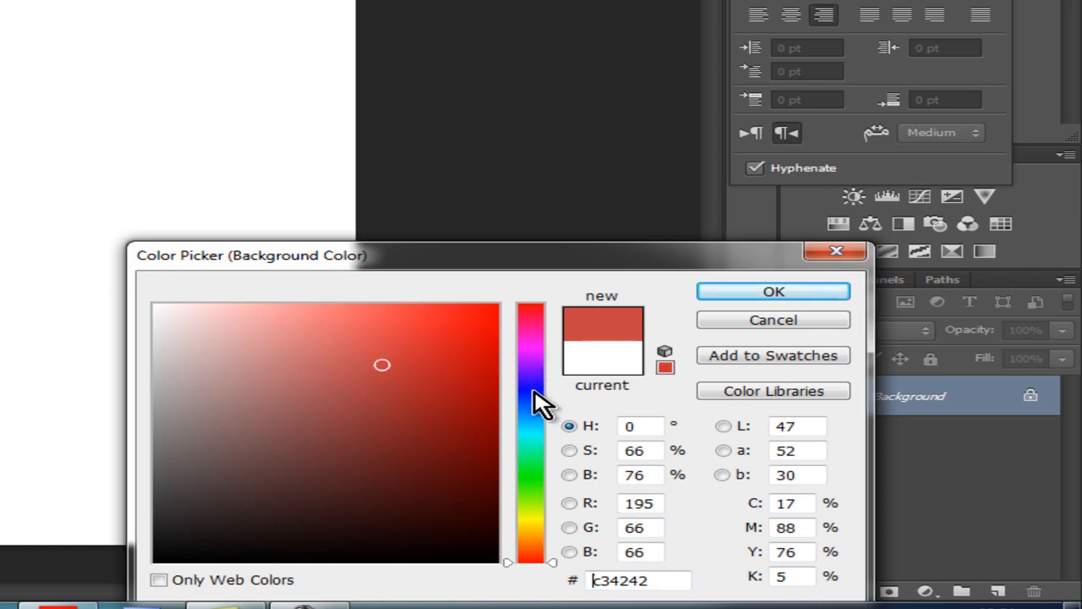
{"action": "left_click", "coordinate": [533, 439]}
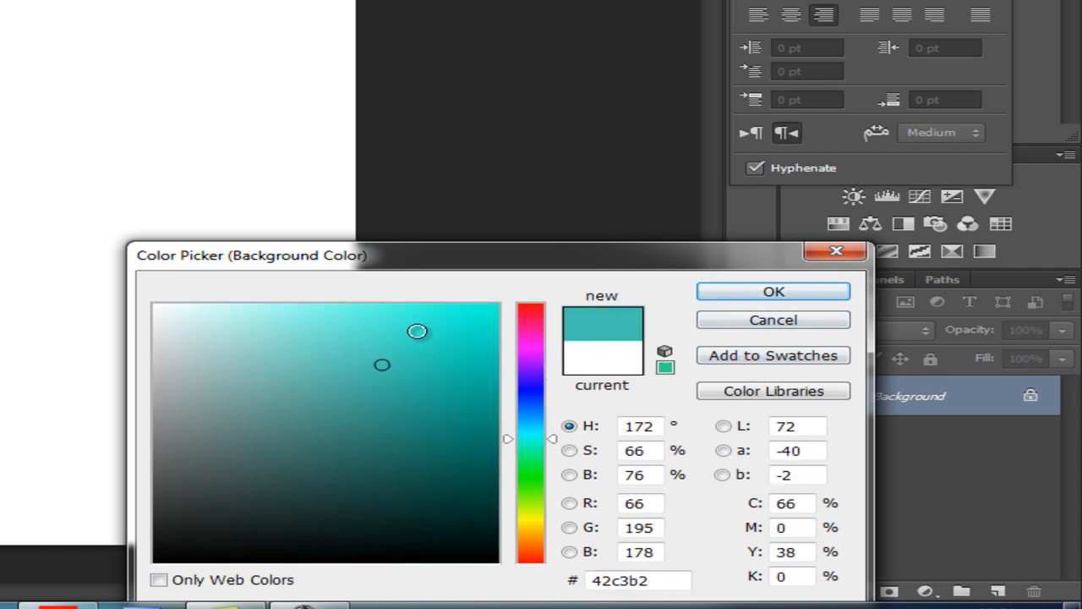
{"action": "left_click", "coordinate": [748, 290]}
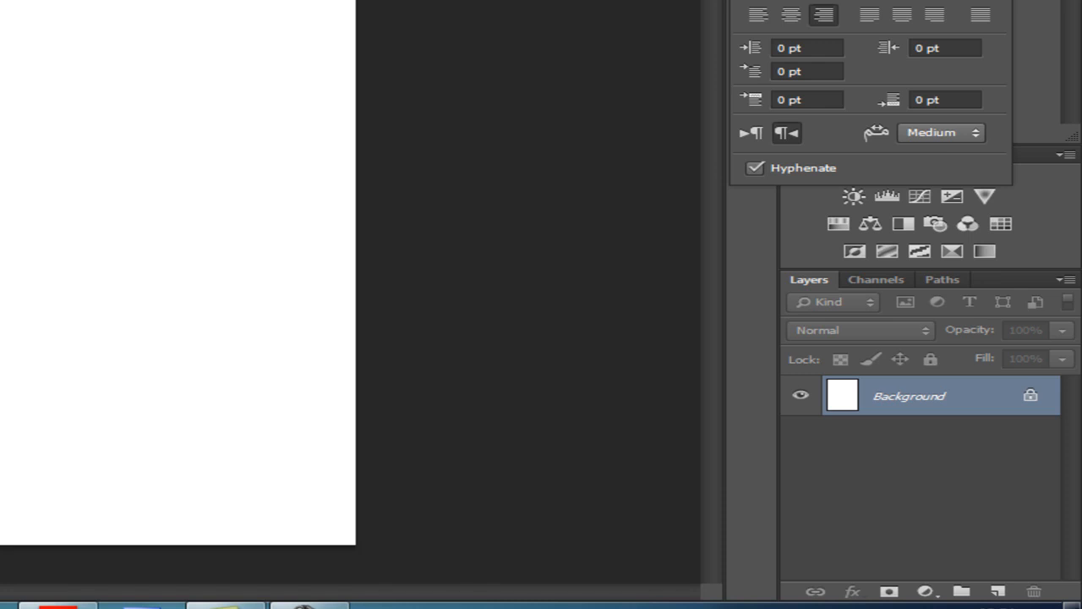
{"action": "key", "text": "alt+BackSpace"}
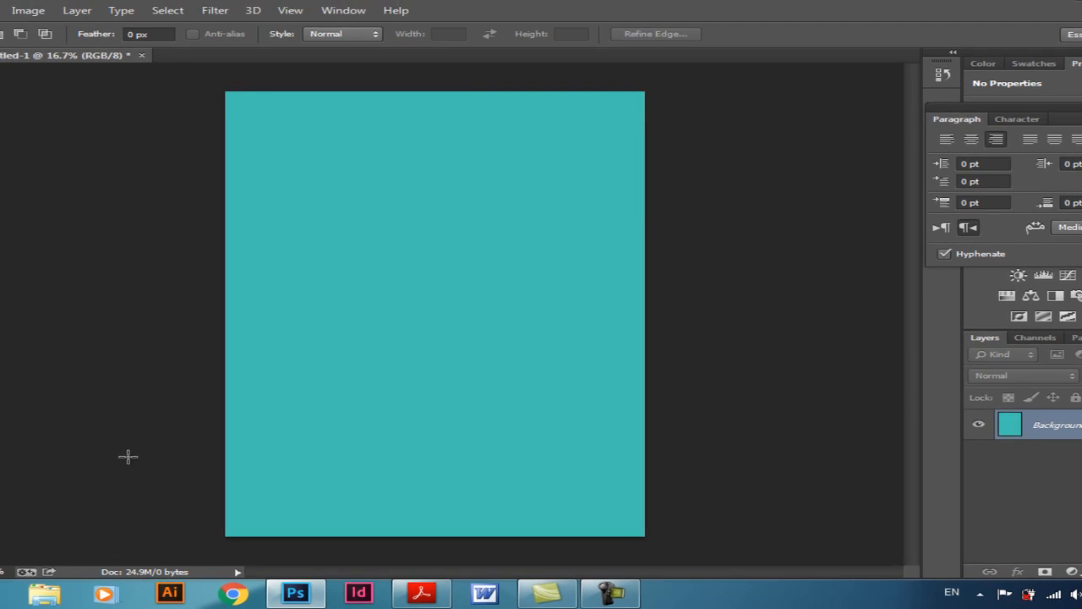
Fill the Background layer with black and replace that fill with white
{"action": "key", "text": "alt+BackSpace"}
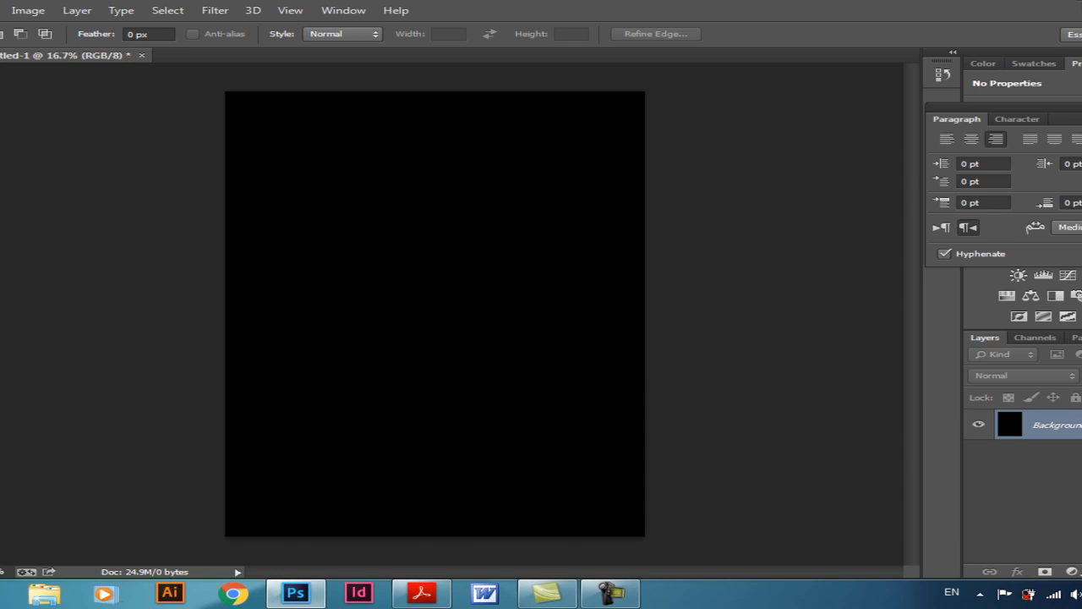
{"action": "key", "text": "ctrl+Delete"}
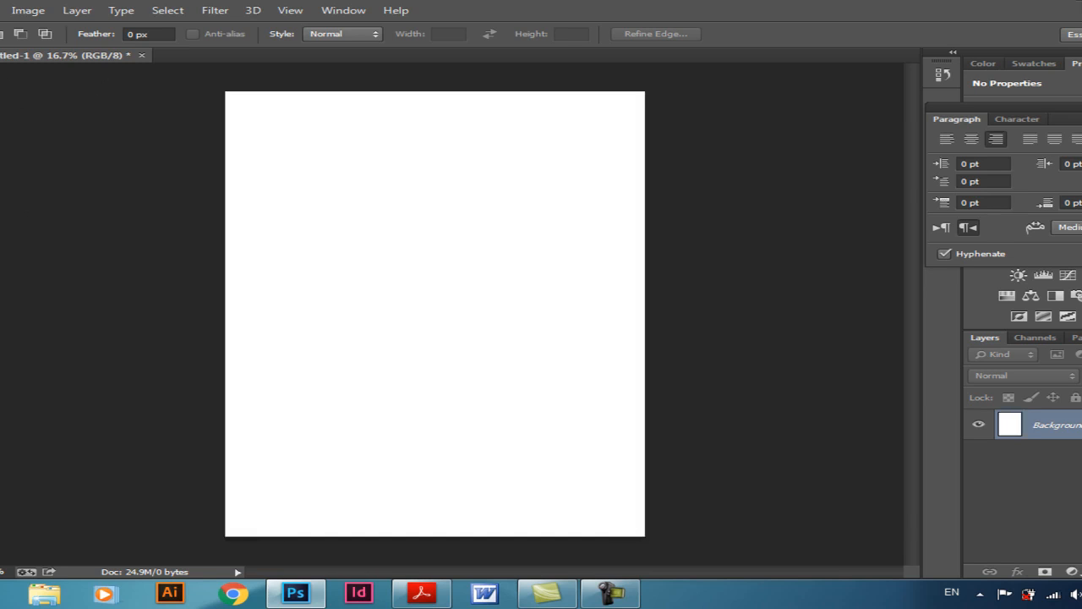
Draw a nearly square selection in the upper-left part of the white canvas with the Rectangular Marquee Tool
{"action": "right_click", "coordinate": [0, 77]}
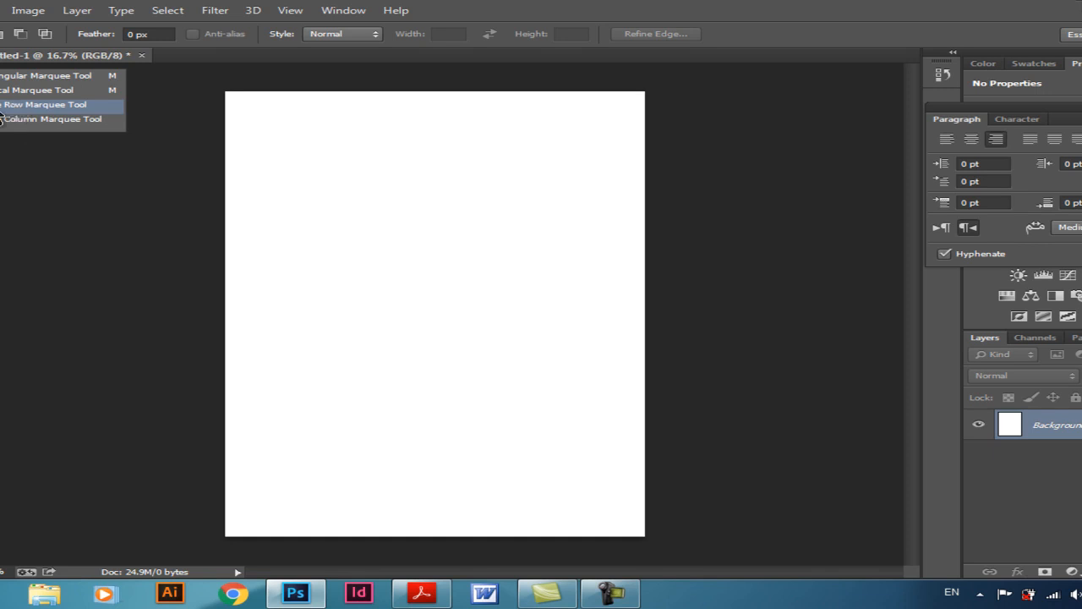
{"action": "left_click", "coordinate": [17, 76]}
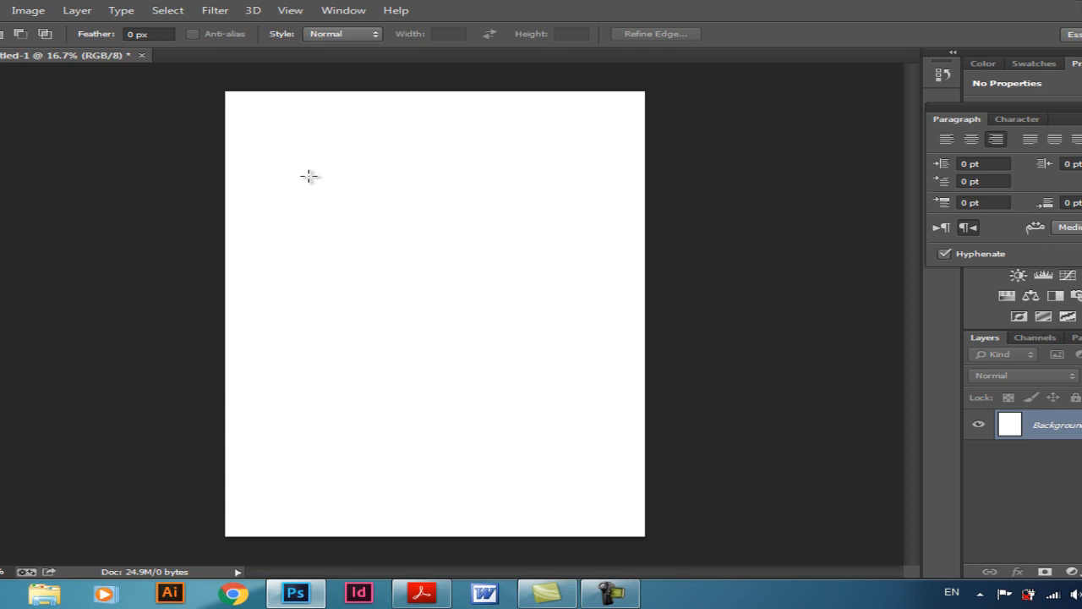
{"action": "left_click_drag", "start_coordinate": [305, 167], "coordinate": [478, 325]}
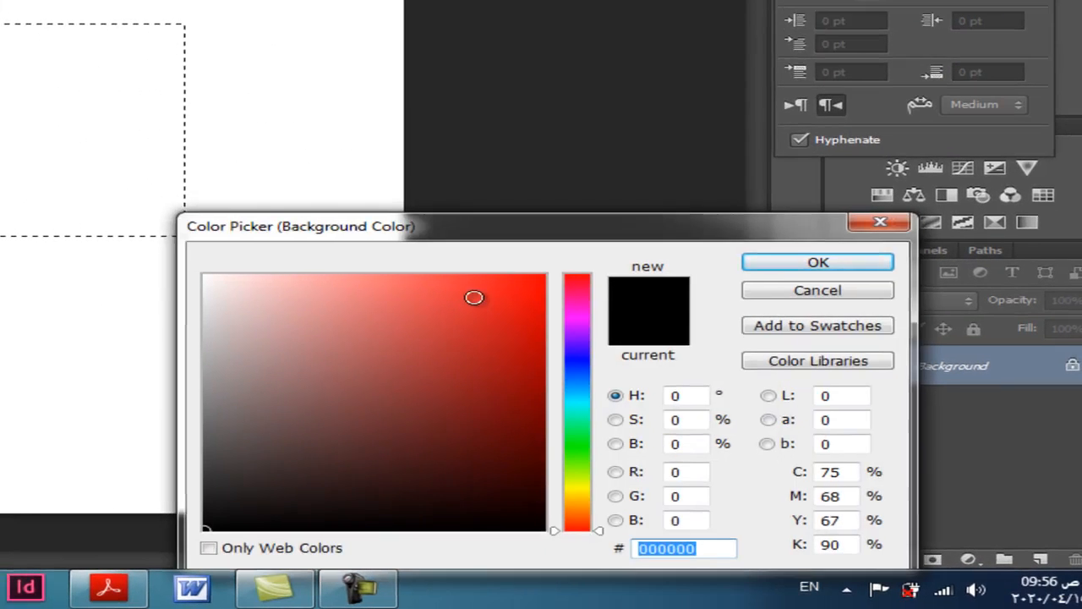
Set the background colour to red (H 0°, S 79%, B 91%) and fill the rectangular selection with it
{"action": "left_click", "coordinate": [465, 294]}
{"action": "left_click", "coordinate": [888, 329]}
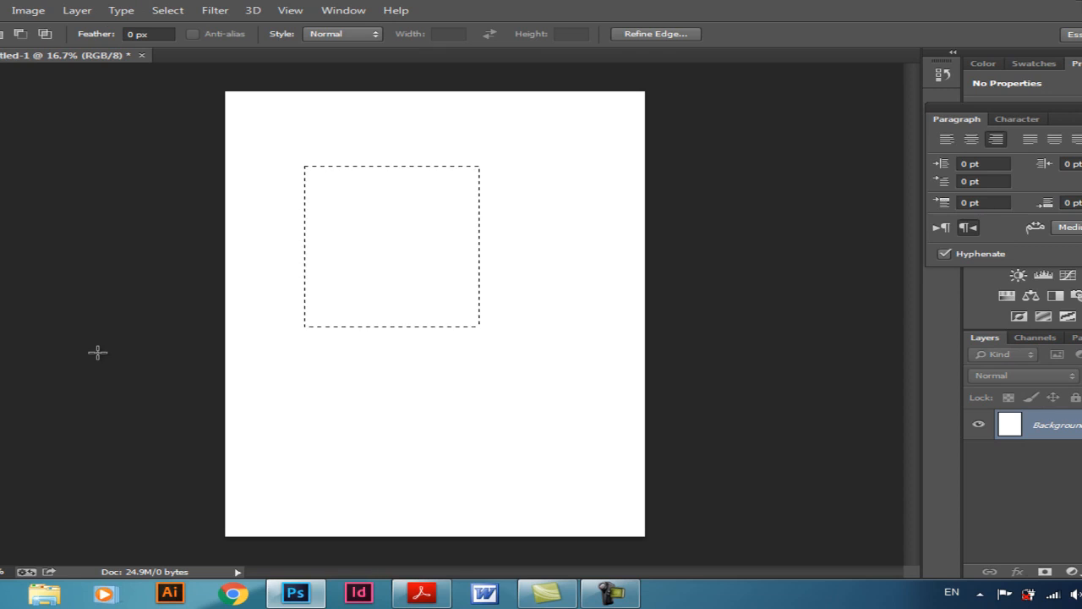
{"action": "key", "text": "ctrl+BackSpace"}
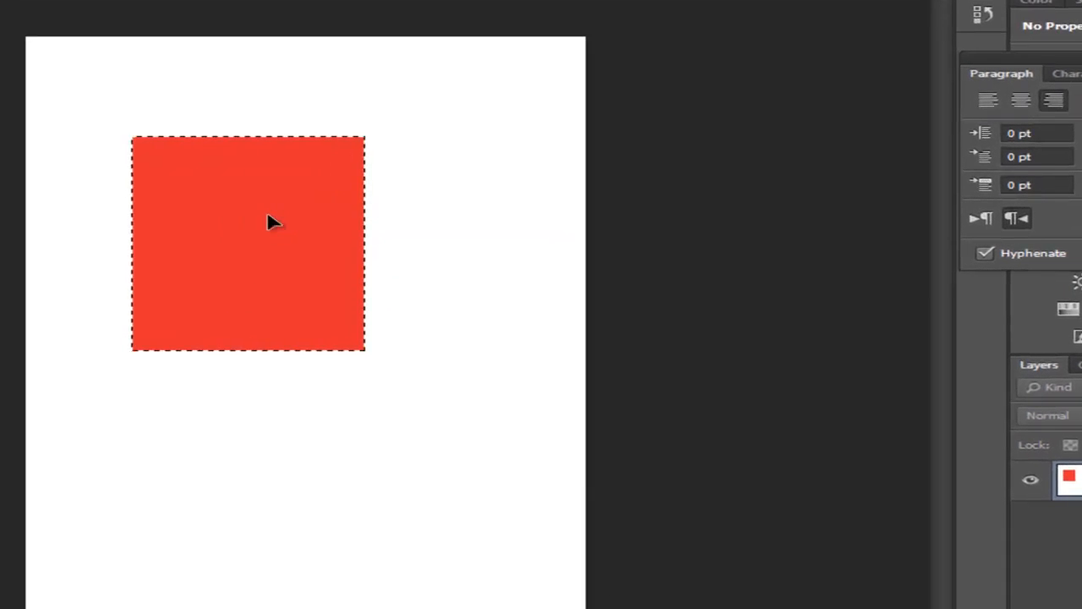
Move the selection outline diagonally to overlap the red square's lower-right corner and fill it with blue (H 230°, S 54%, B 82%)
{"action": "left_click_drag", "start_coordinate": [382, 226], "coordinate": [475, 313]}
{"action": "left_click_drag", "start_coordinate": [388, 326], "coordinate": [431, 349]}
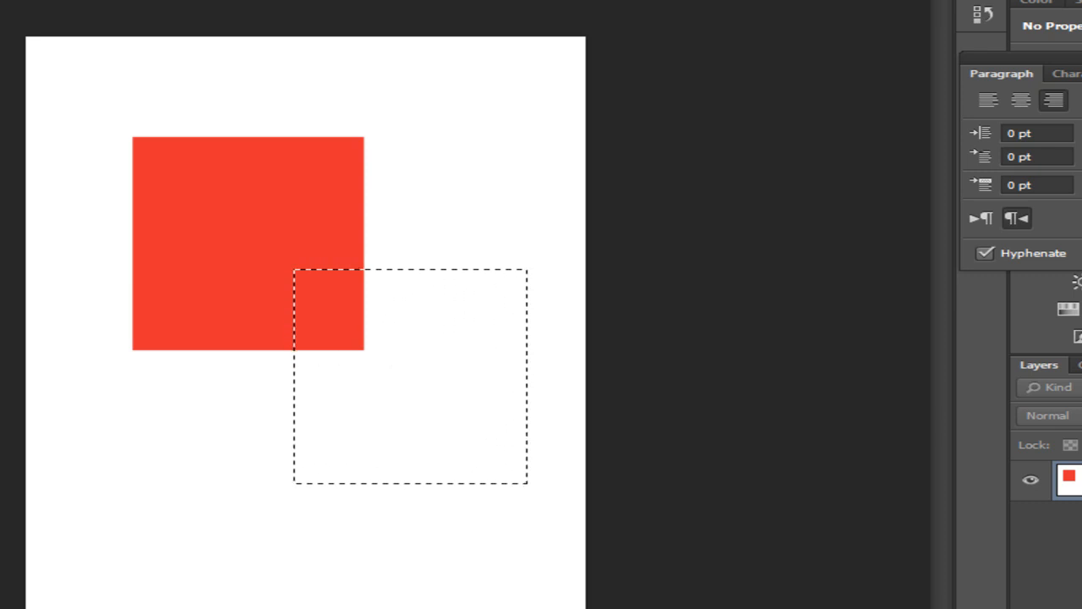
{"action": "left_click", "coordinate": [2, 474]}
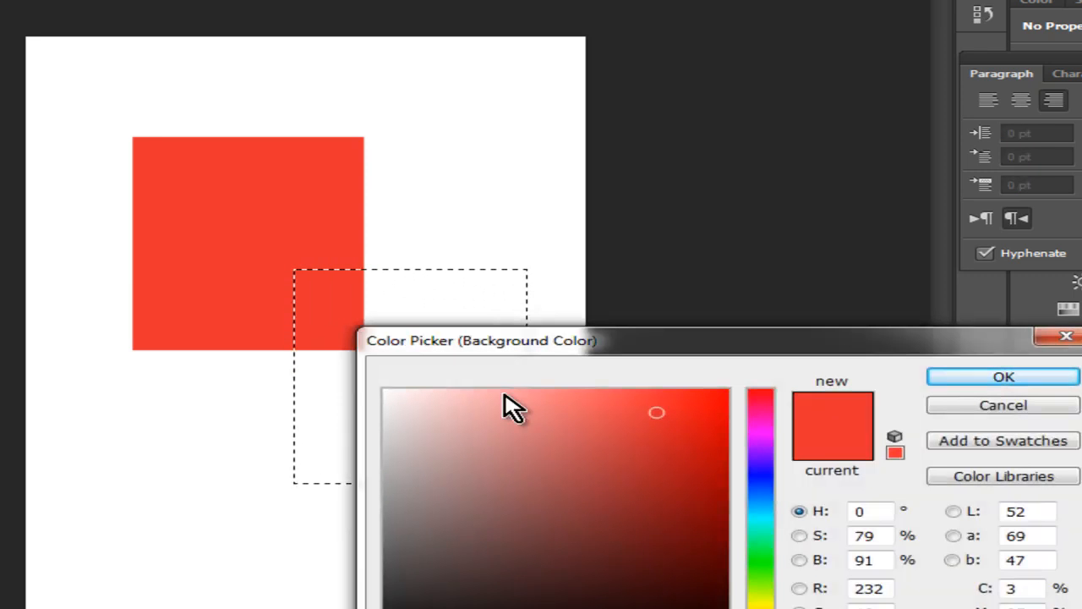
{"action": "left_click", "coordinate": [757, 482]}
{"action": "left_click", "coordinate": [570, 435]}
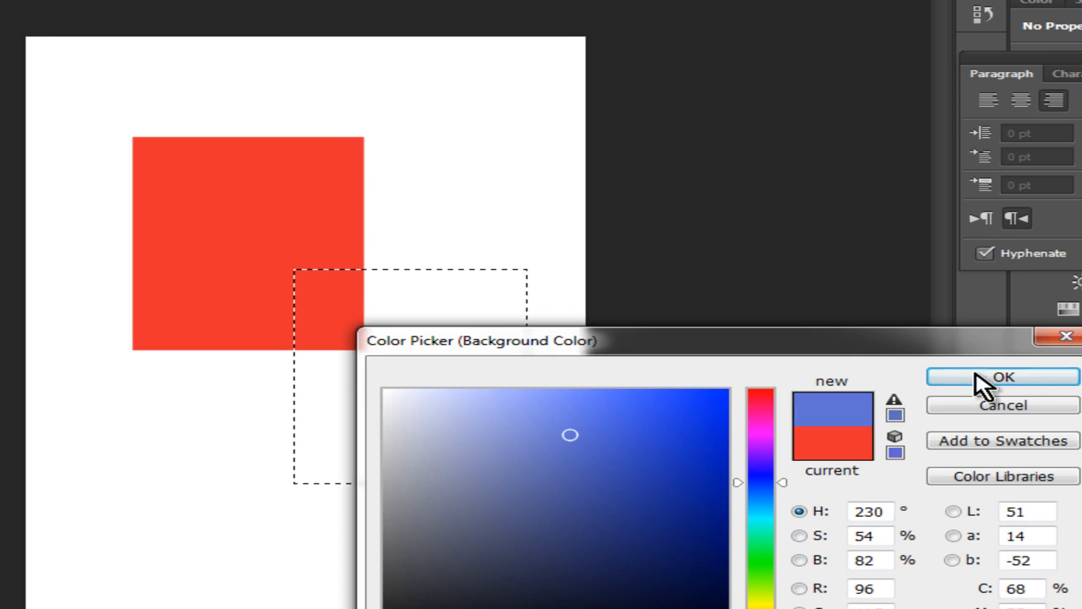
{"action": "left_click", "coordinate": [981, 385]}
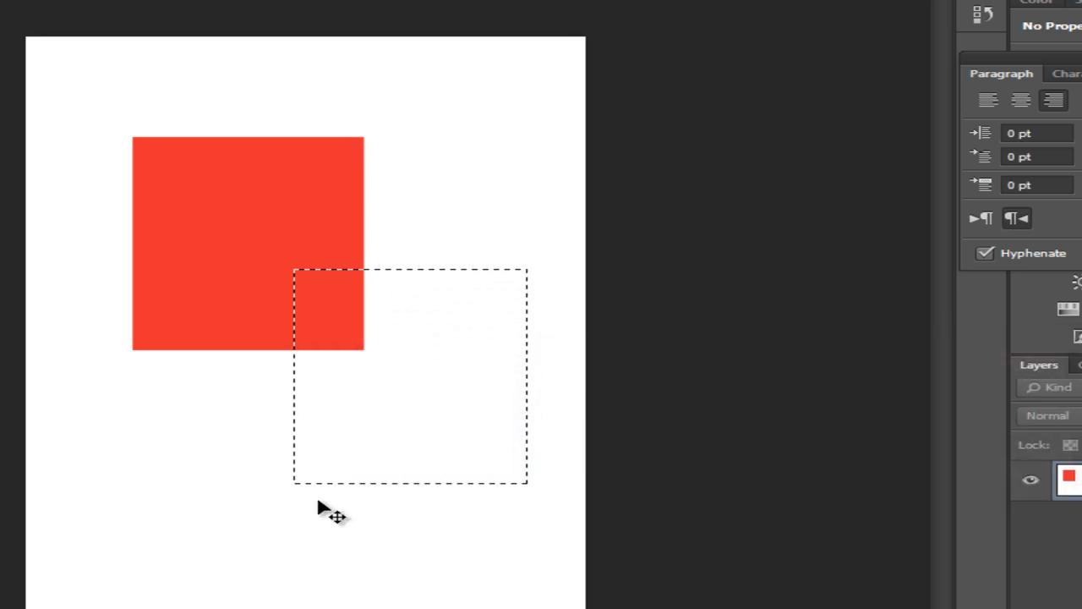
{"action": "key", "text": "ctrl+BackSpace"}
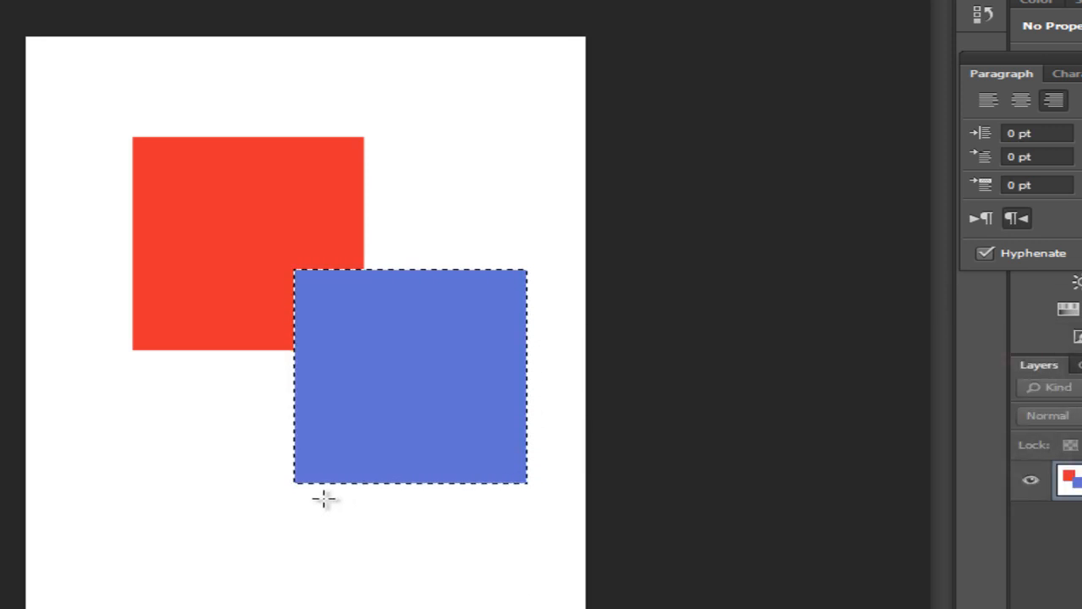
Deselect the blue square and try drawing overlapping rectangular selections in the white area below the red square
{"action": "left_click", "coordinate": [349, 389]}
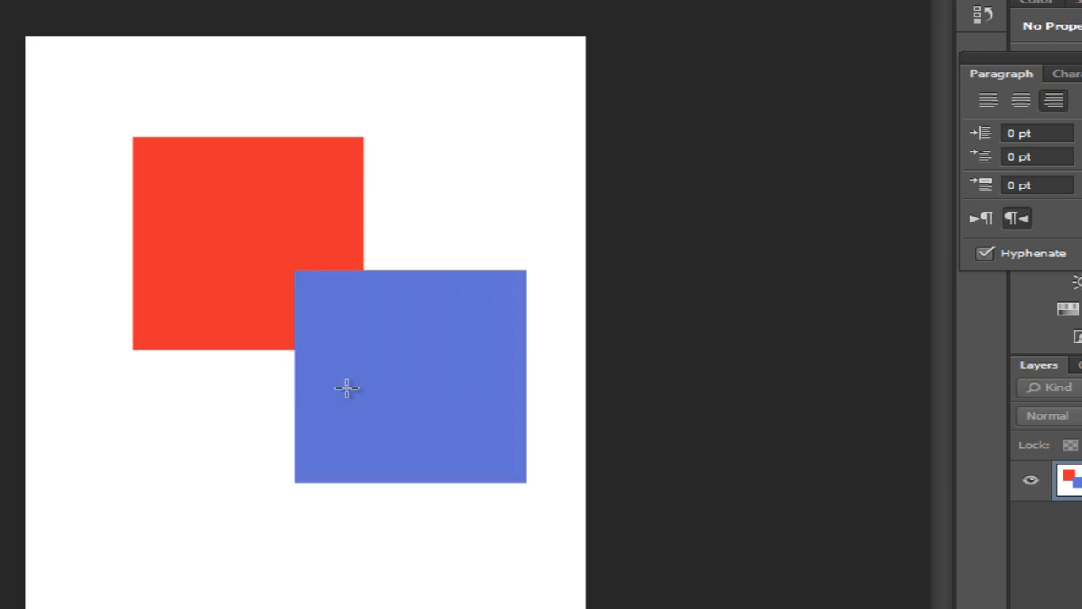
{"action": "left_click_drag", "start_coordinate": [347, 387], "coordinate": [315, 414]}
{"action": "left_click_drag", "start_coordinate": [99, 395], "coordinate": [211, 495]}
{"action": "left_click_drag", "start_coordinate": [177, 442], "coordinate": [285, 542]}
Combine two overlapping rectangular selections at the red square's upper-left corner and fill the combined shape with blue
{"action": "left_click_drag", "start_coordinate": [86, 64], "coordinate": [172, 127]}
{"action": "left_click_drag", "start_coordinate": [136, 90], "coordinate": [234, 170]}
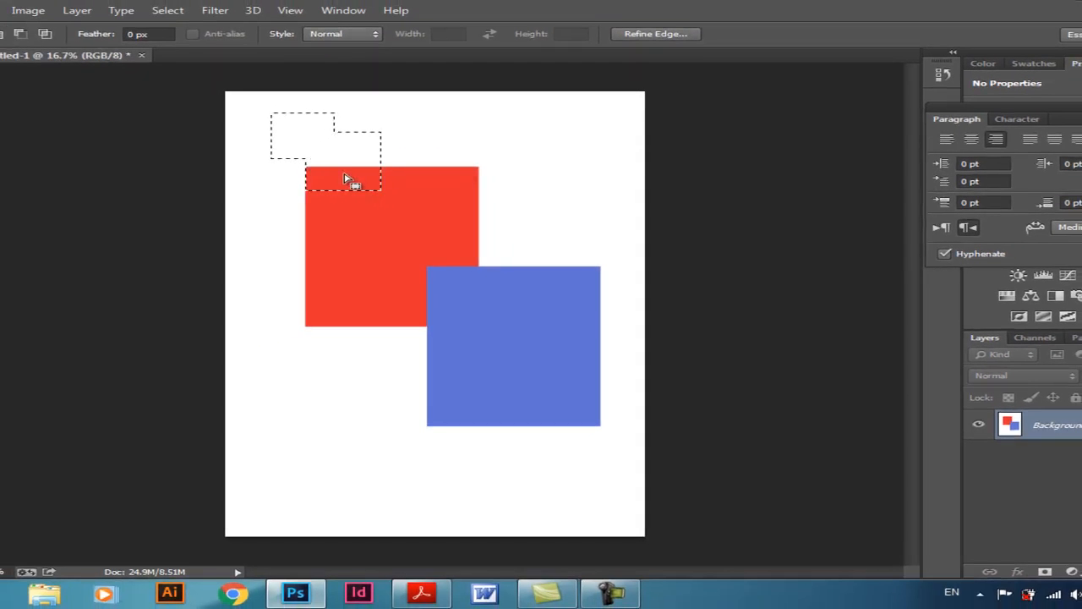
{"action": "key", "text": "alt+BackSpace"}
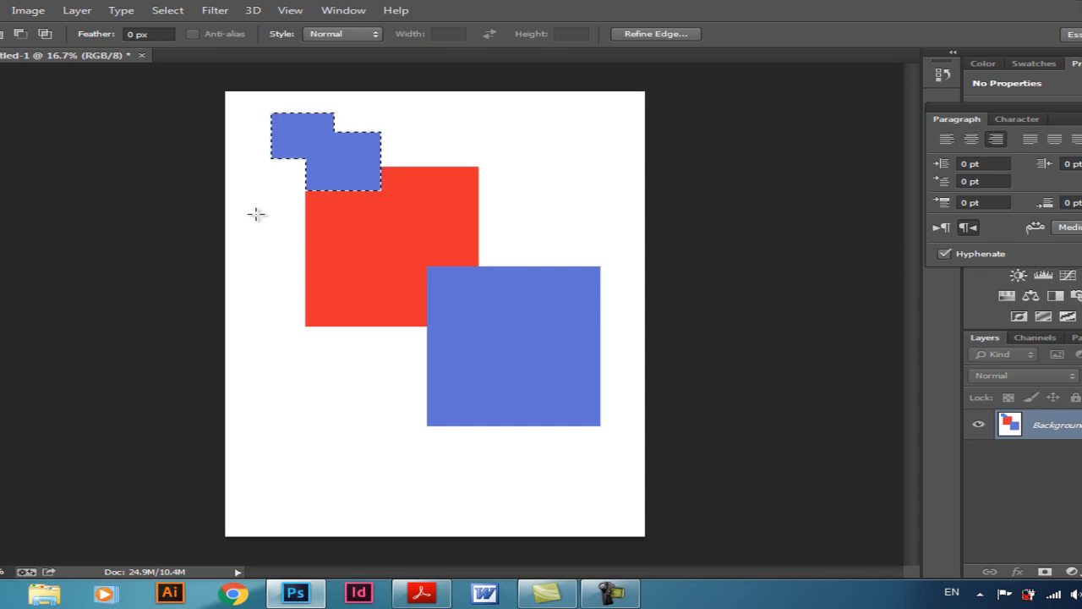
Add four overlapping rectangular selections into a descending staircase along the canvas's lower edge and fill it with blue
{"action": "left_click_drag", "start_coordinate": [269, 396], "coordinate": [322, 448]}
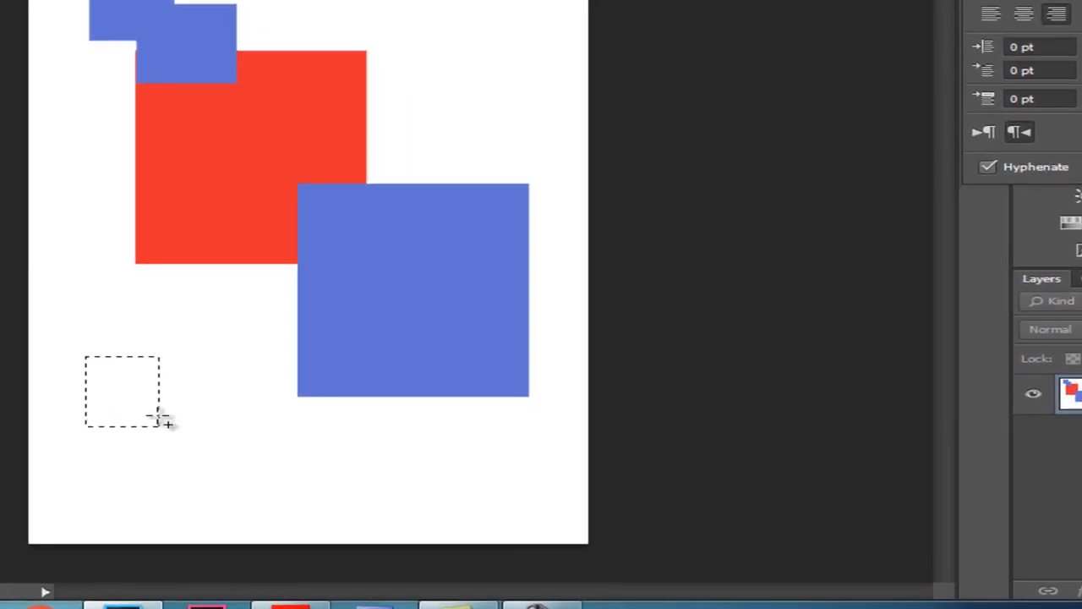
{"action": "left_click_drag", "start_coordinate": [120, 389], "coordinate": [235, 480]}
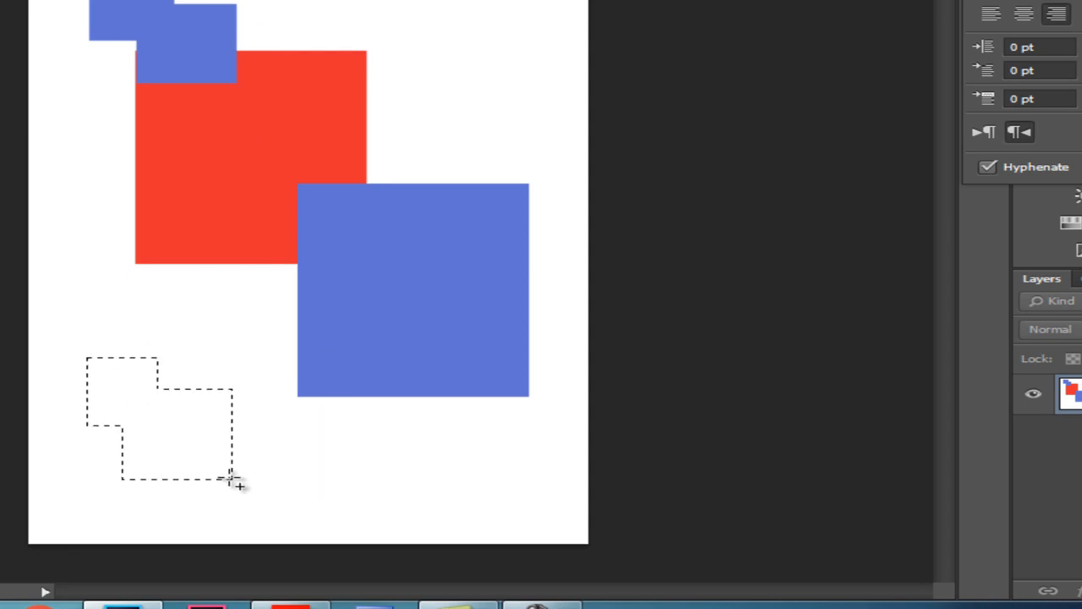
{"action": "left_click_drag", "start_coordinate": [208, 443], "coordinate": [359, 525]}
{"action": "left_click_drag", "start_coordinate": [339, 481], "coordinate": [571, 539]}
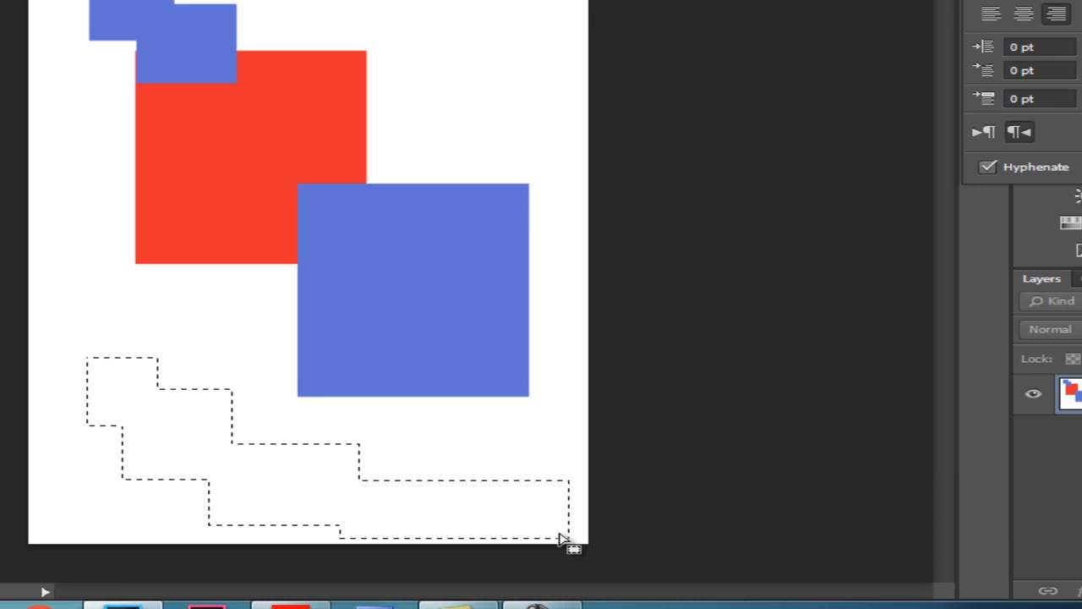
{"action": "key", "text": "alt+BackSpace"}
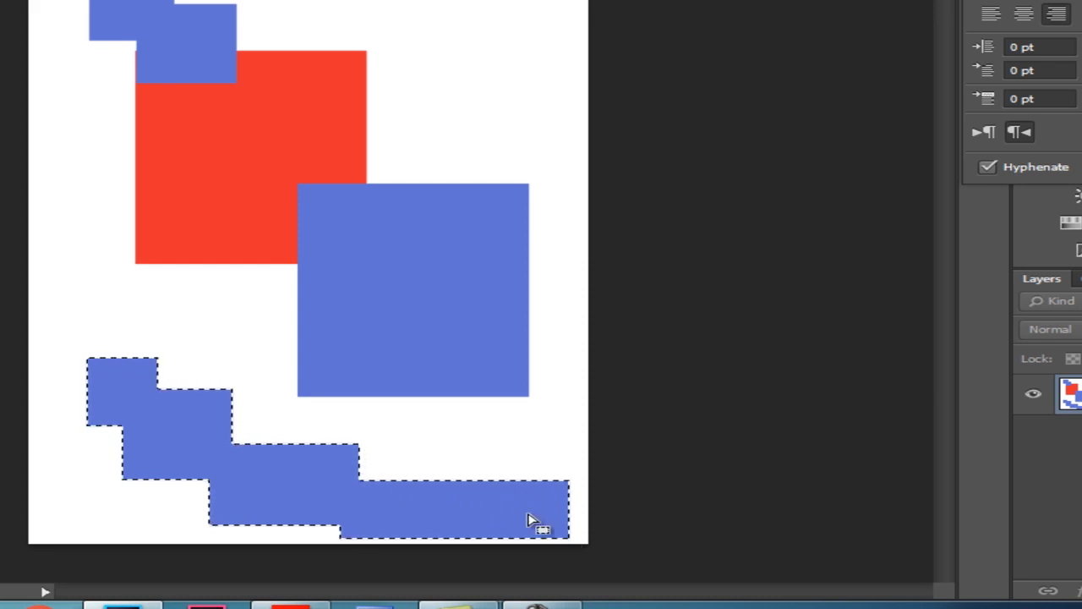
Deselect the blue staircase and undo all earlier fills and selections until the canvas is blank white
{"action": "right_click", "coordinate": [532, 517]}
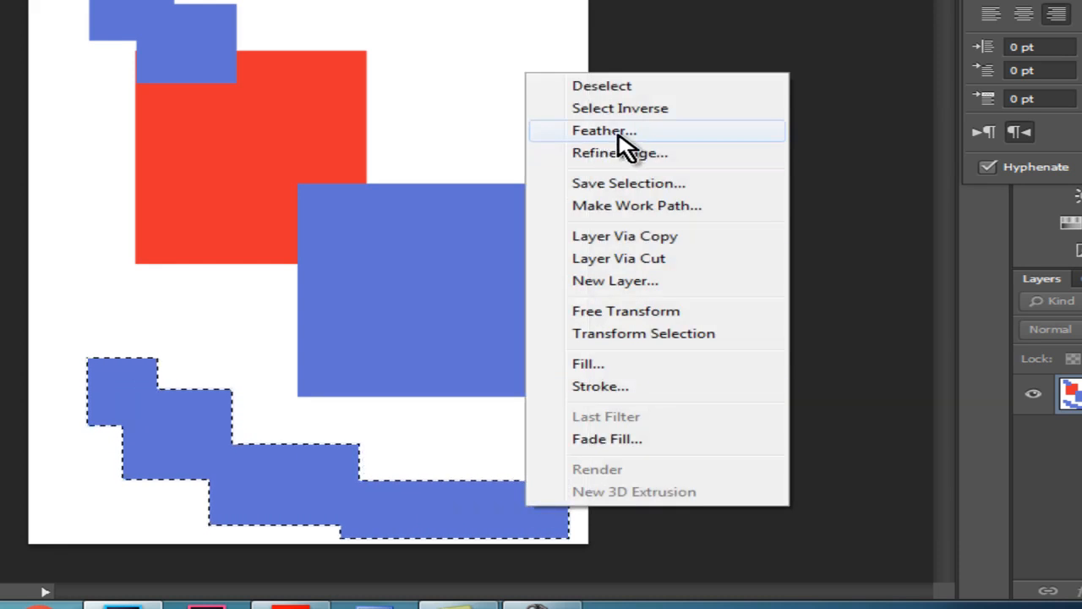
{"action": "left_click", "coordinate": [475, 511]}
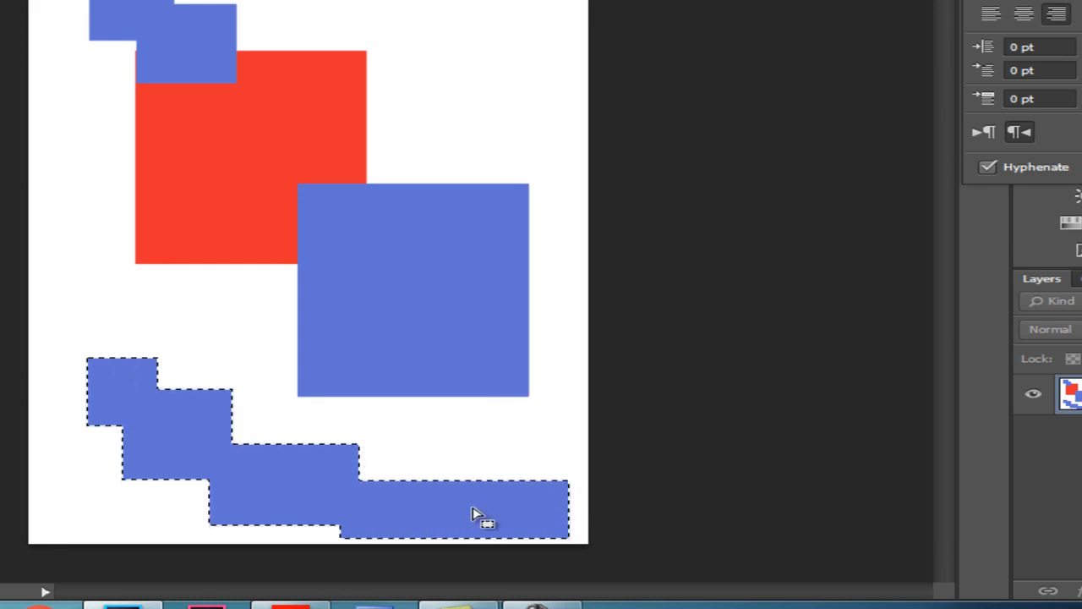
{"action": "key", "text": "ctrl+d"}
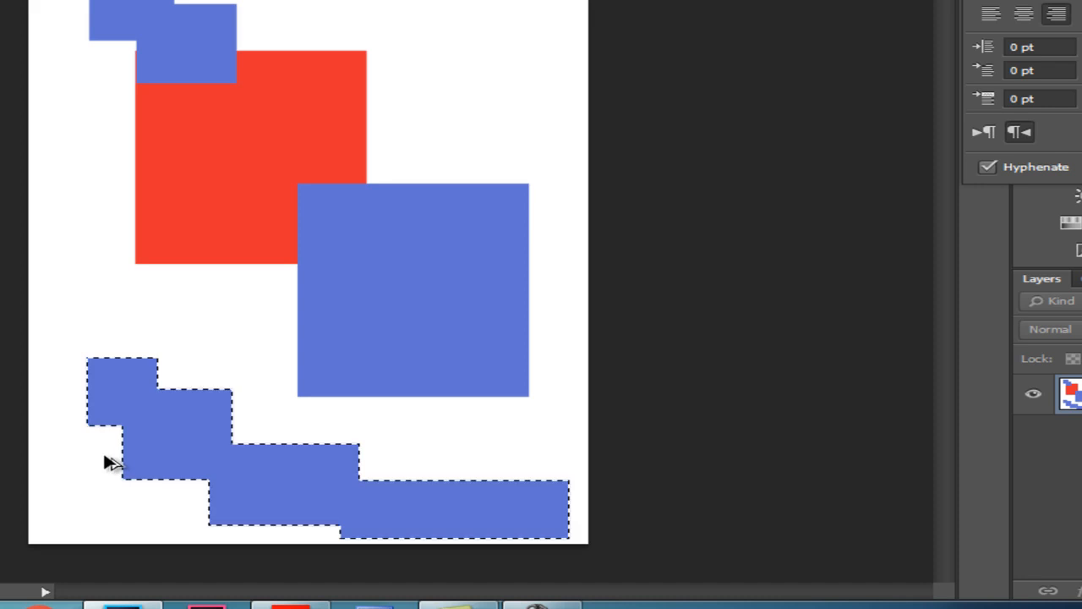
{"action": "key", "text": "ctrl+alt+z"}
{"action": "key", "text": "ctrl+alt+z"}
{"action": "key", "text": "ctrl+alt+z"}
{"action": "key", "text": "ctrl+alt+z"}
{"action": "key", "text": "ctrl+alt+z"}
{"action": "key", "text": "ctrl+alt+z"}
{"action": "key", "text": "ctrl+alt+z"}
{"action": "key", "text": "ctrl+alt+z"}
{"action": "key", "text": "ctrl+alt+z"}
{"action": "key", "text": "ctrl+alt+z"}
{"action": "key", "text": "ctrl+alt+z"}
{"action": "key", "text": "ctrl+alt+z"}
{"action": "key", "text": "ctrl+alt+z"}
{"action": "key", "text": "ctrl+alt+z"}
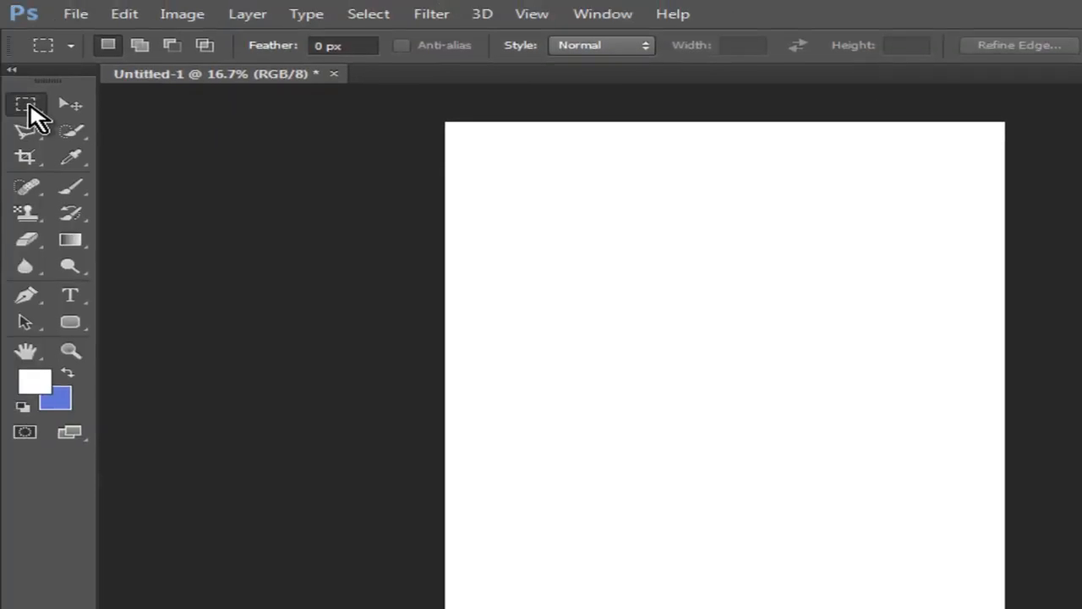
Choose the Rectangular Marquee Tool and set its selection style to Fixed Size
{"action": "left_click", "coordinate": [29, 107]}
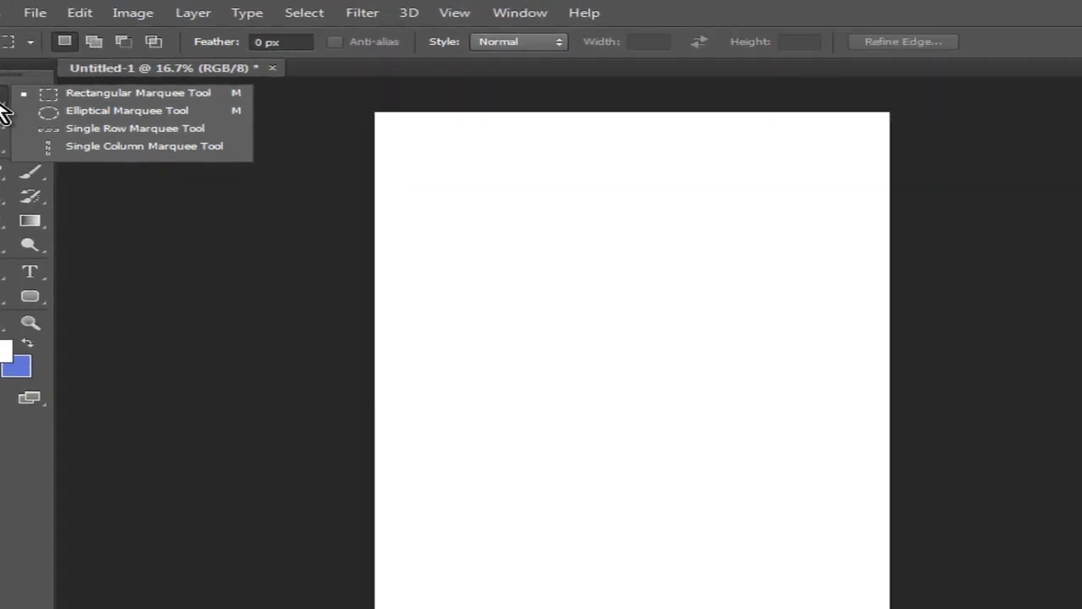
{"action": "left_click", "coordinate": [88, 96]}
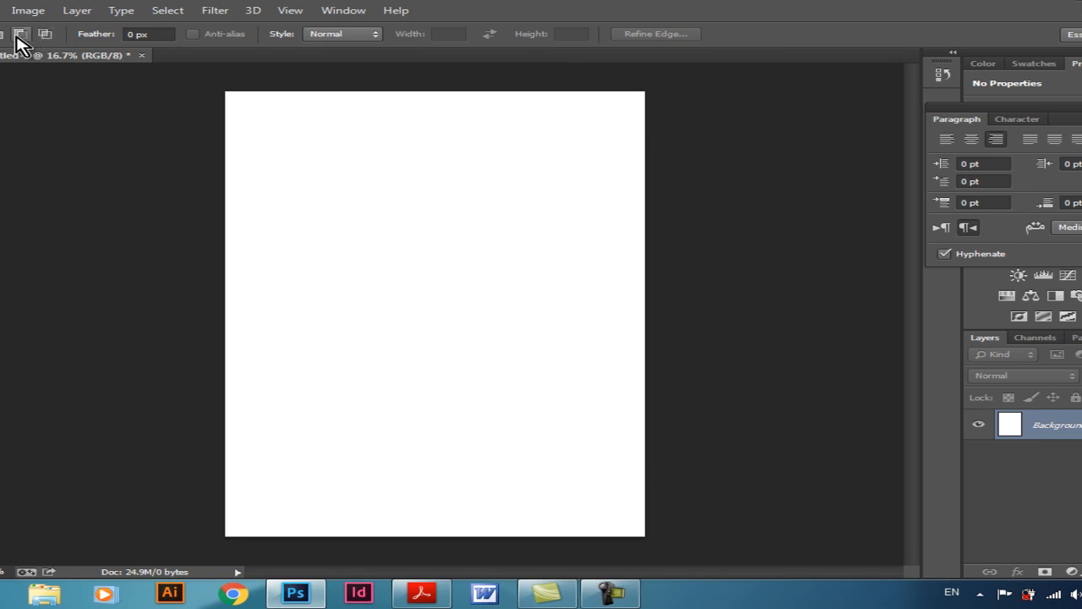
{"action": "left_click", "coordinate": [377, 35]}
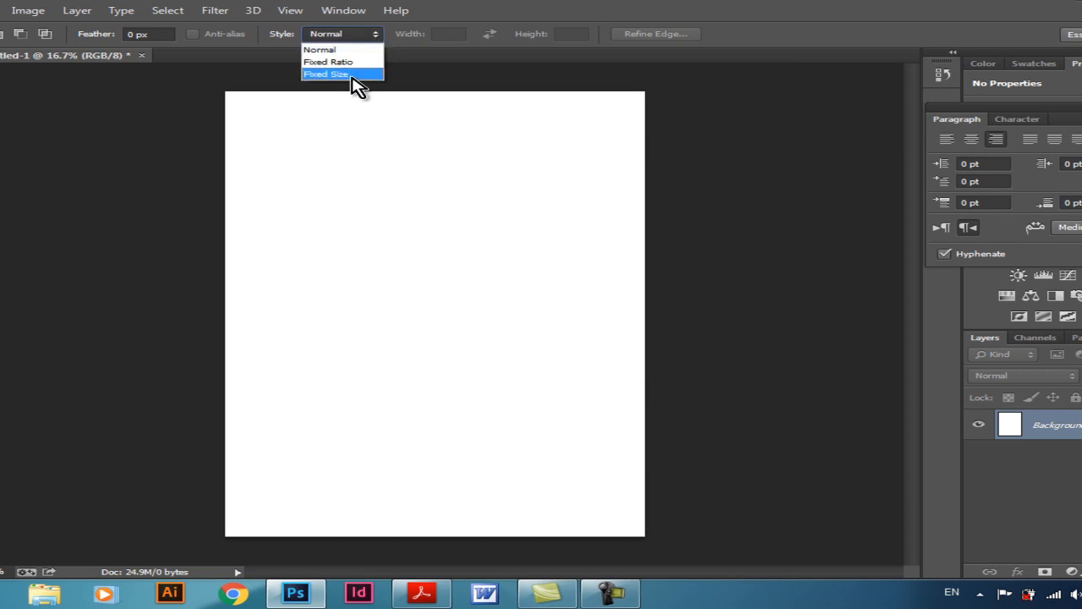
{"action": "left_click", "coordinate": [355, 76]}
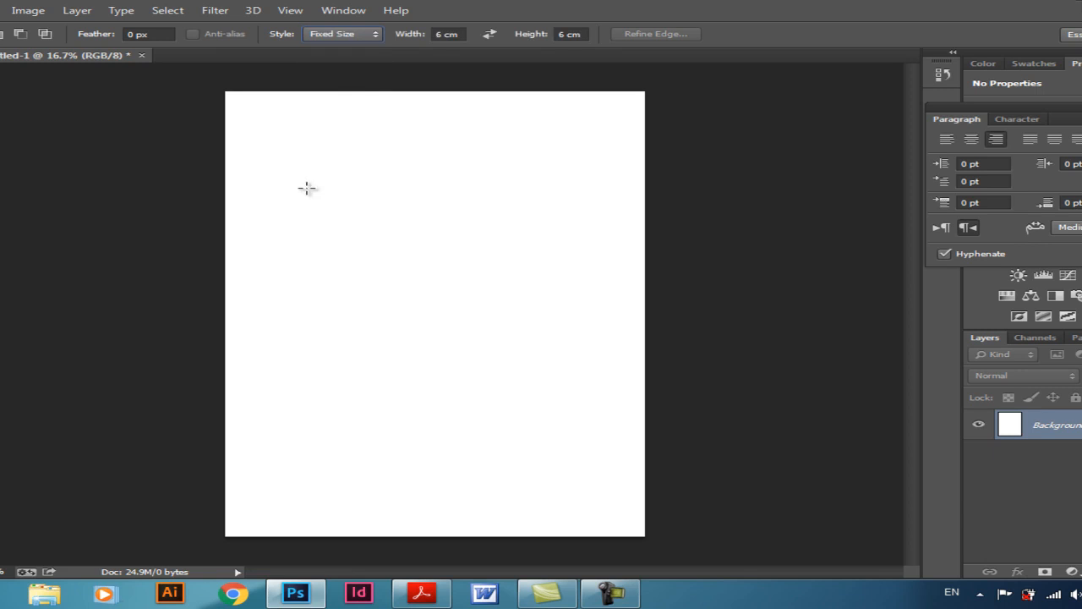
Place a fixed 6 cm by 6 cm selection on the upper-left part of the canvas and reposition it there
{"action": "left_click_drag", "start_coordinate": [319, 198], "coordinate": [394, 278]}
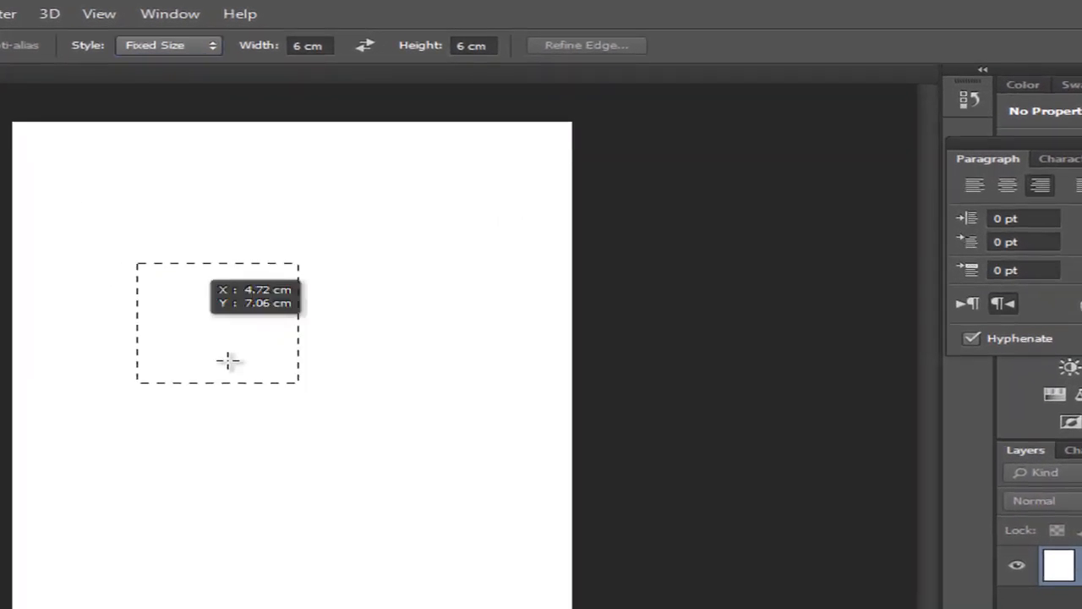
{"action": "left_click_drag", "start_coordinate": [238, 370], "coordinate": [238, 370]}
{"action": "left_click_drag", "start_coordinate": [290, 403], "coordinate": [116, 297]}
{"action": "left_click_drag", "start_coordinate": [162, 335], "coordinate": [181, 386]}
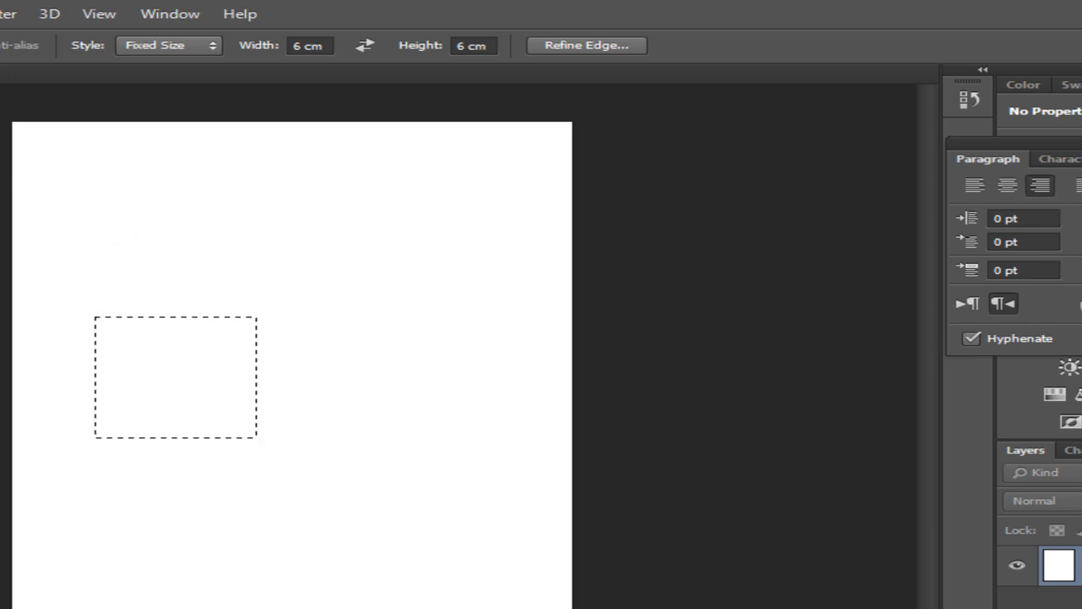
Try to enter a different width for the fixed-size marquee
{"action": "left_click", "coordinate": [217, 48]}
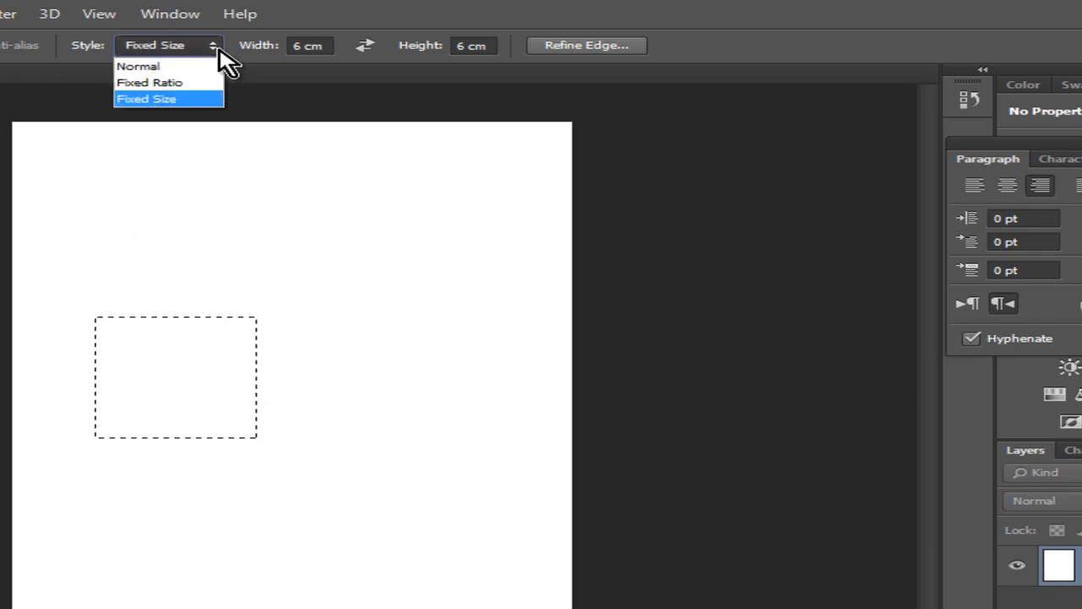
{"action": "left_click", "coordinate": [217, 51]}
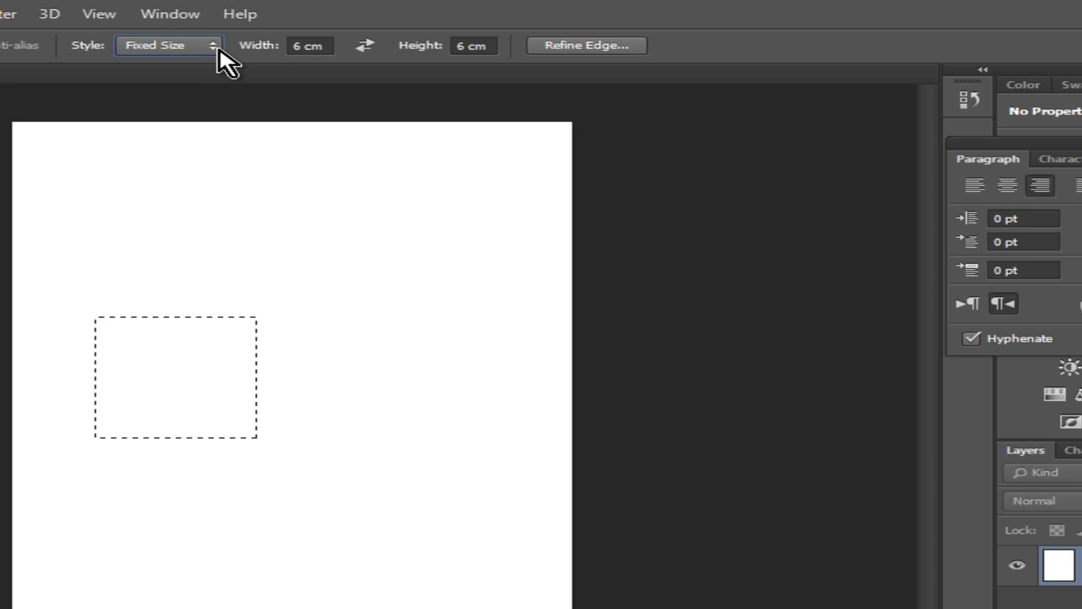
{"action": "double_click", "coordinate": [296, 45]}
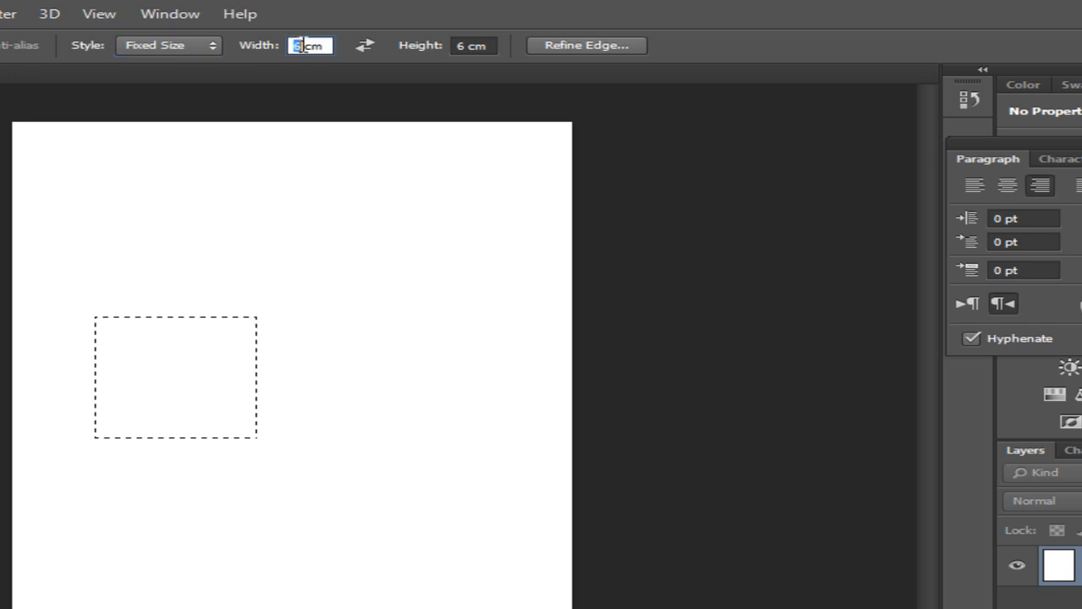
{"action": "type", "text": "6.3"}
{"action": "left_click", "coordinate": [461, 46]}
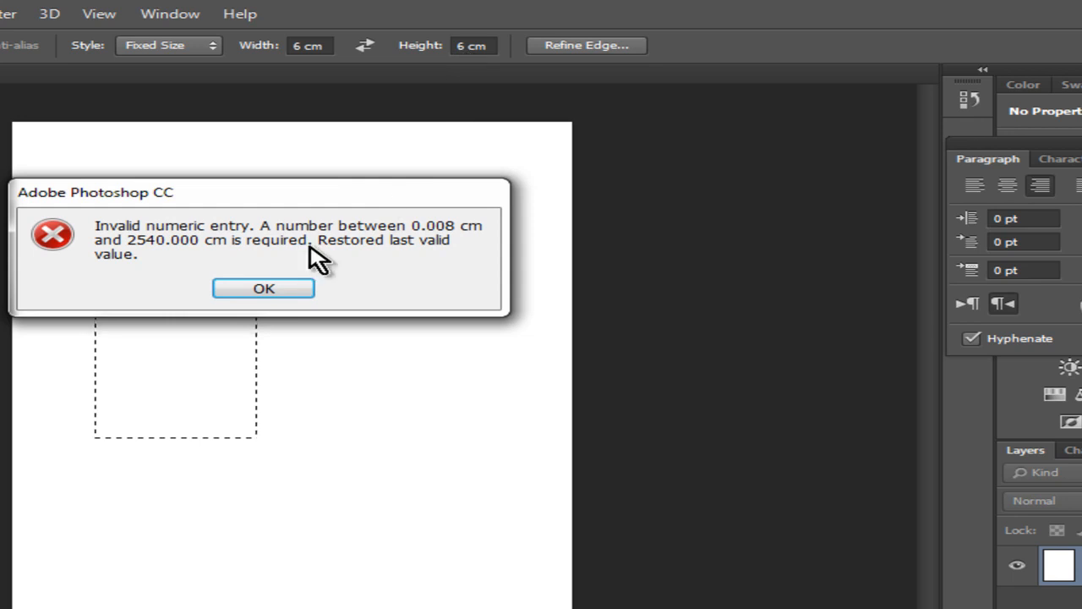
{"action": "left_click", "coordinate": [270, 290]}
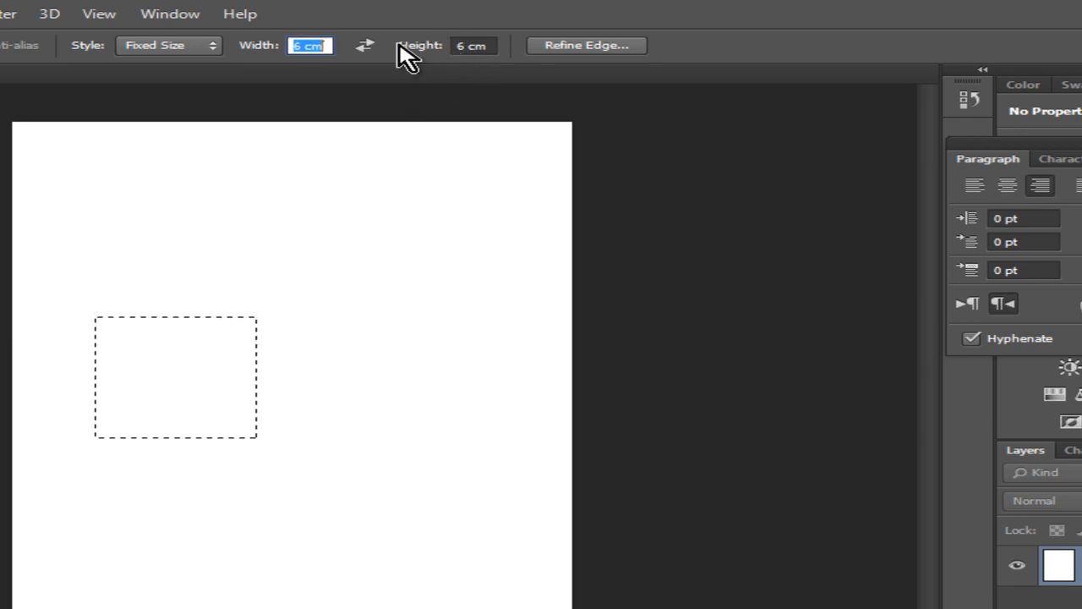
Set the fixed marquee size to 3 cm by 3 cm, place one such selection near the canvas's upper-left corner and deselect it
{"action": "left_click", "coordinate": [293, 47]}
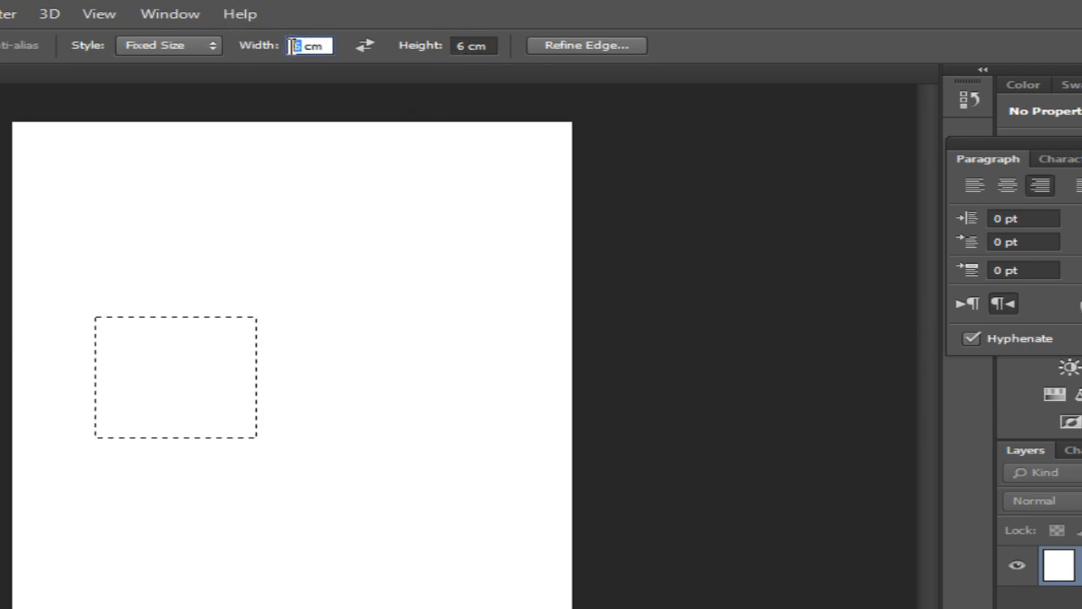
{"action": "left_click", "coordinate": [458, 47]}
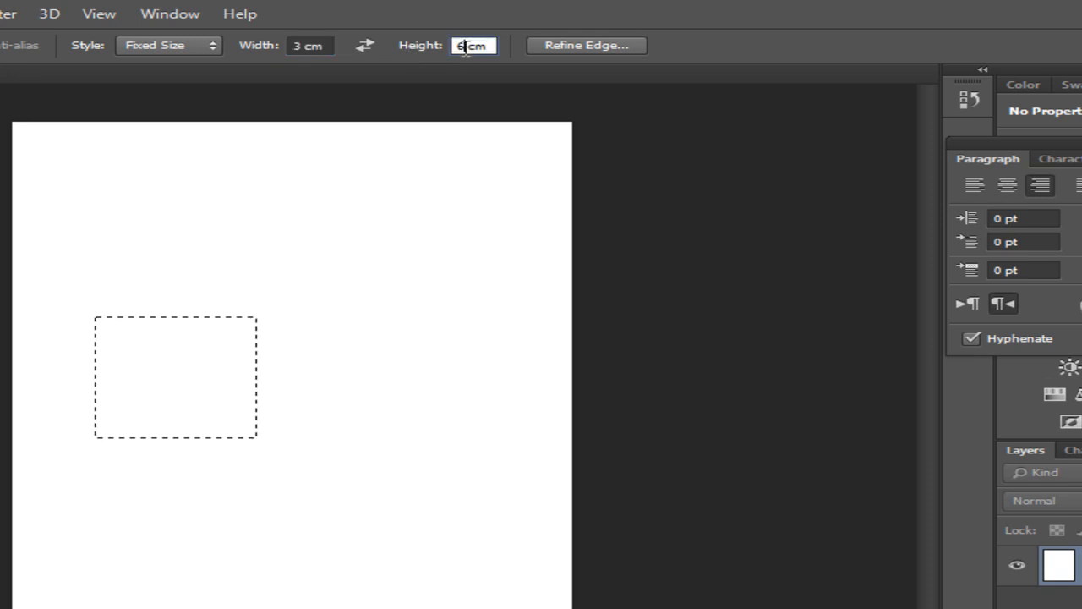
{"action": "left_click_drag", "start_coordinate": [288, 197], "coordinate": [119, 244]}
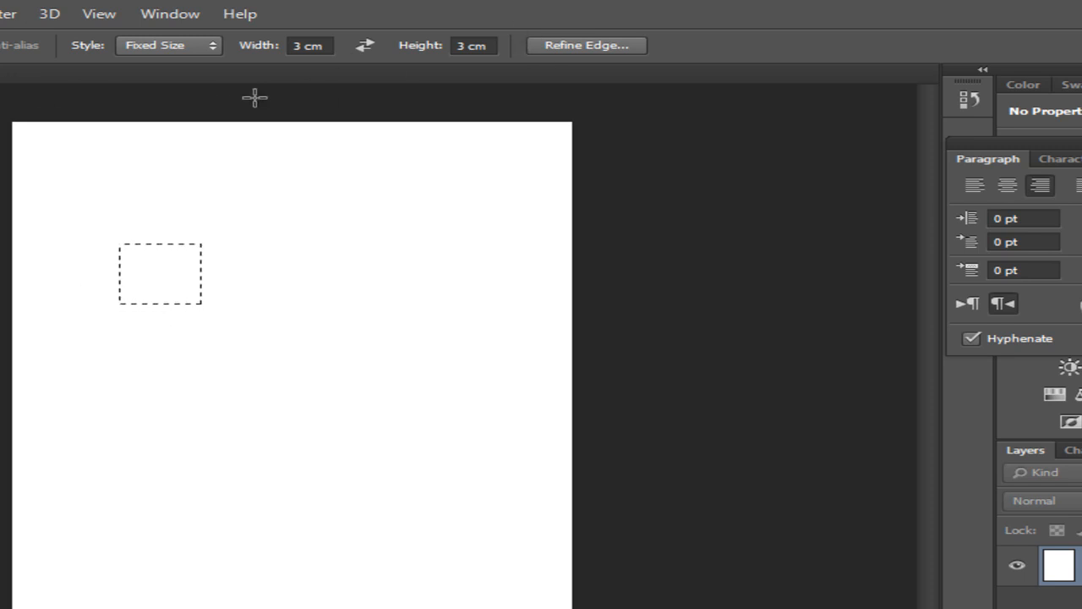
{"action": "key", "text": "ctrl+d"}
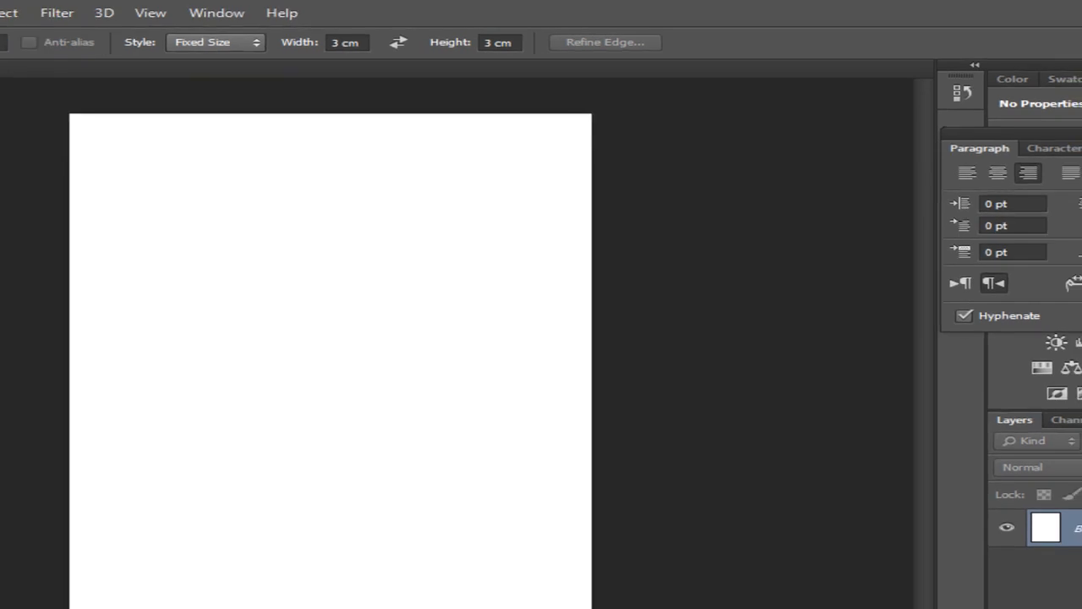
Keep the Rectangular Marquee Tool active and return its selection style to Normal
{"action": "right_click", "coordinate": [1, 80]}
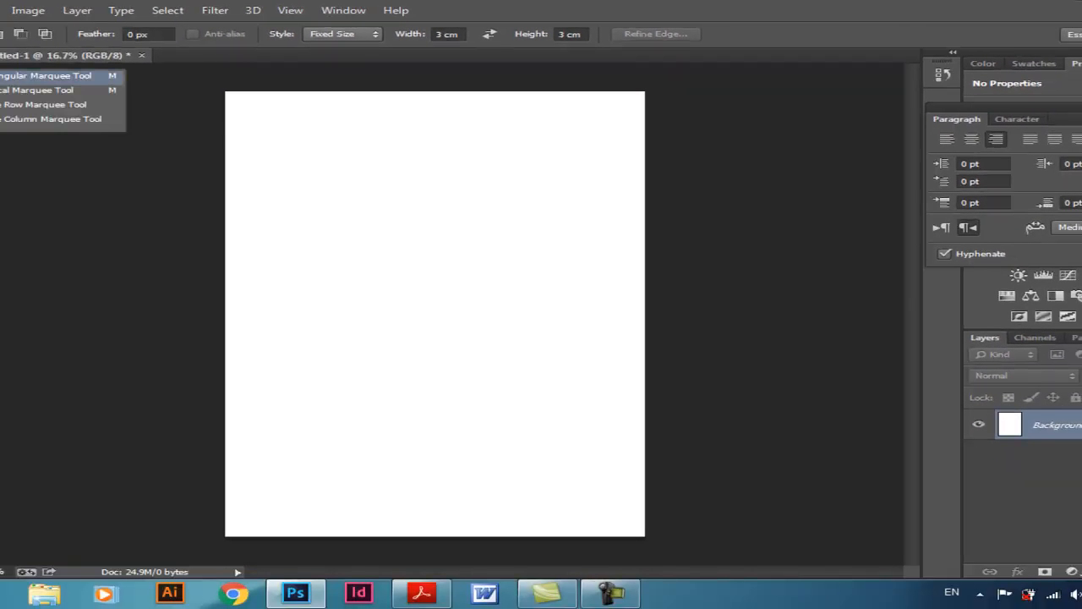
{"action": "left_click", "coordinate": [16, 80]}
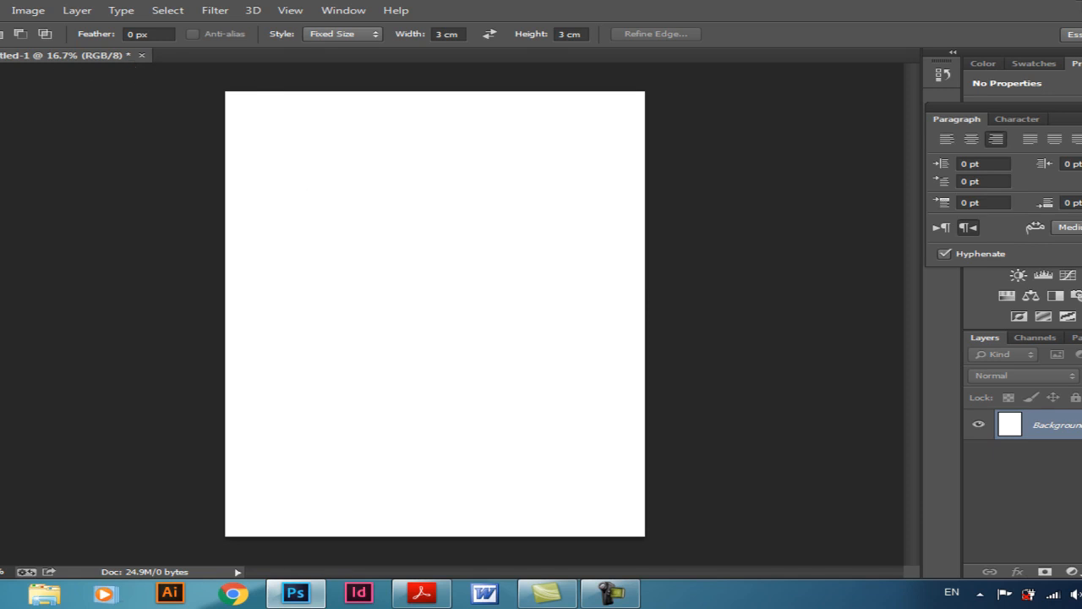
{"action": "left_click", "coordinate": [373, 35]}
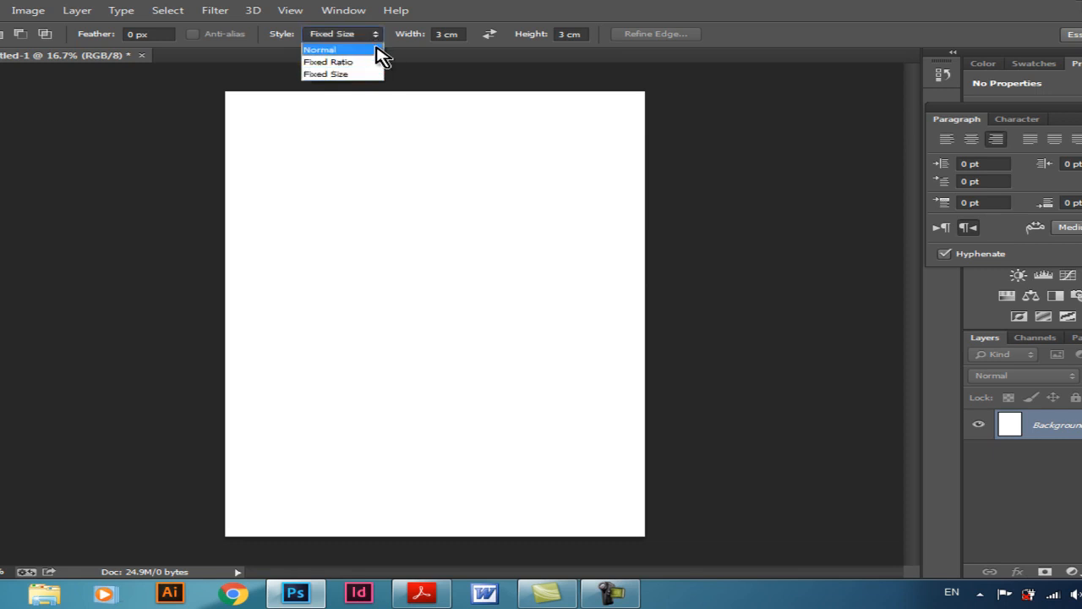
{"action": "left_click", "coordinate": [341, 49]}
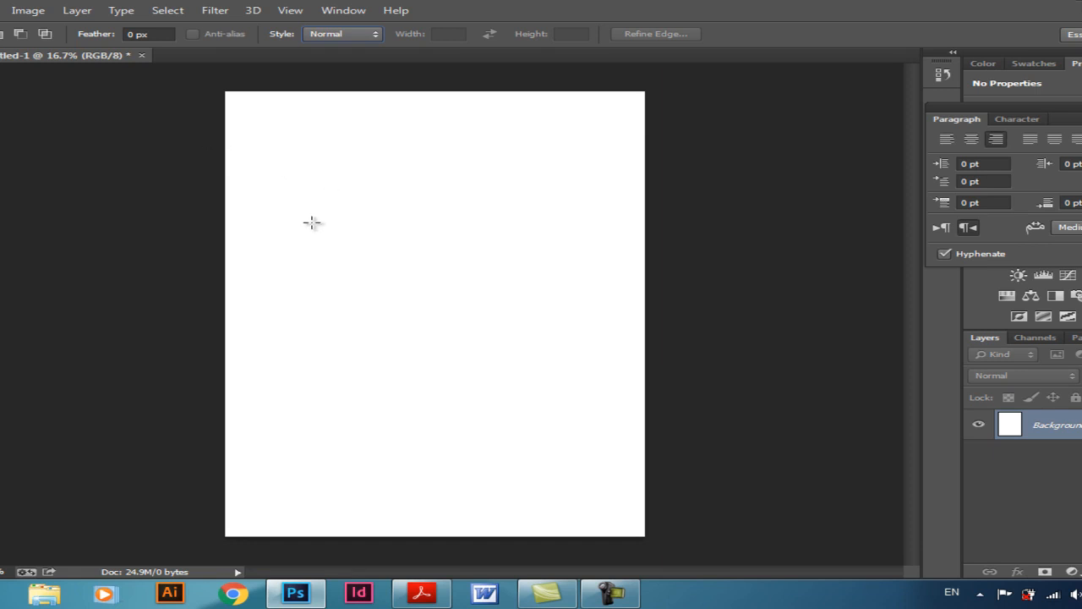
Draw a rectangular selection in the canvas's upper-left area and try intersecting it with a separate rectangle below
{"action": "left_click_drag", "start_coordinate": [278, 209], "coordinate": [430, 317]}
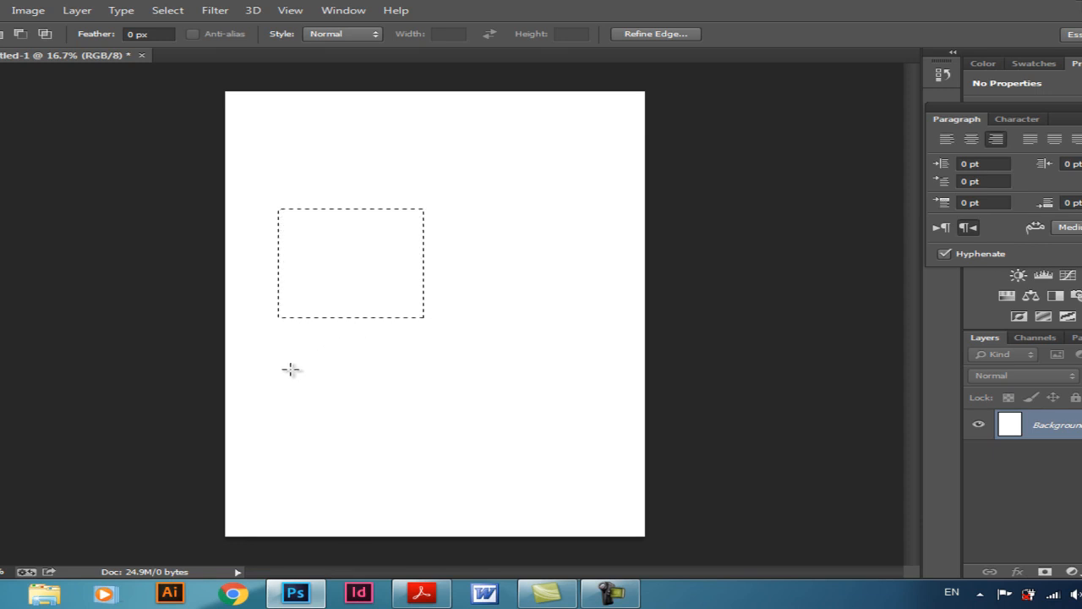
{"action": "key", "text": "alt"}
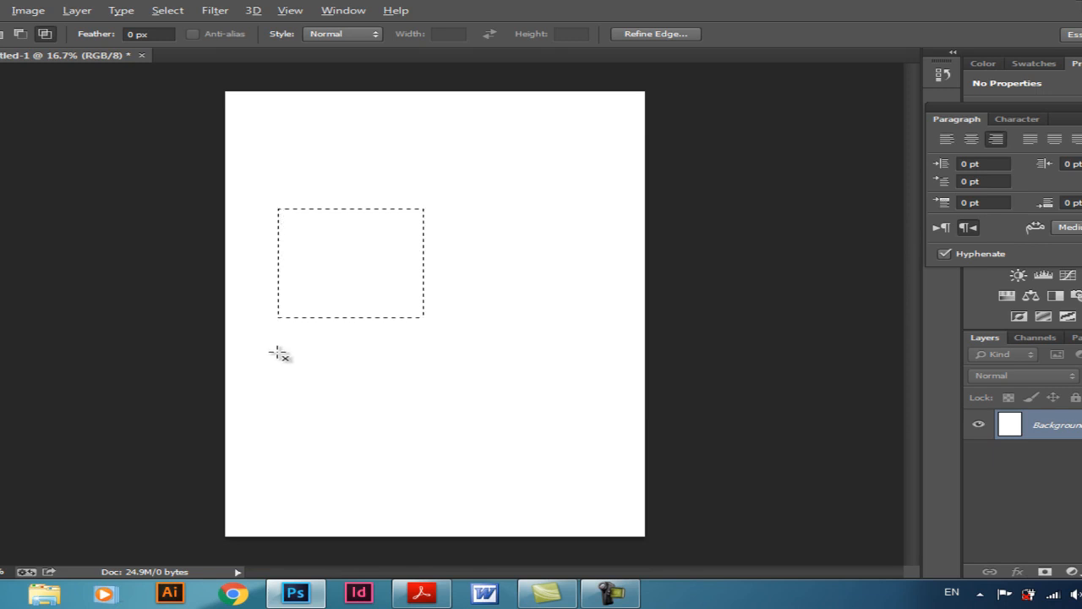
{"action": "left_click_drag", "start_coordinate": [275, 346], "coordinate": [464, 465]}
{"action": "left_click", "coordinate": [382, 211]}
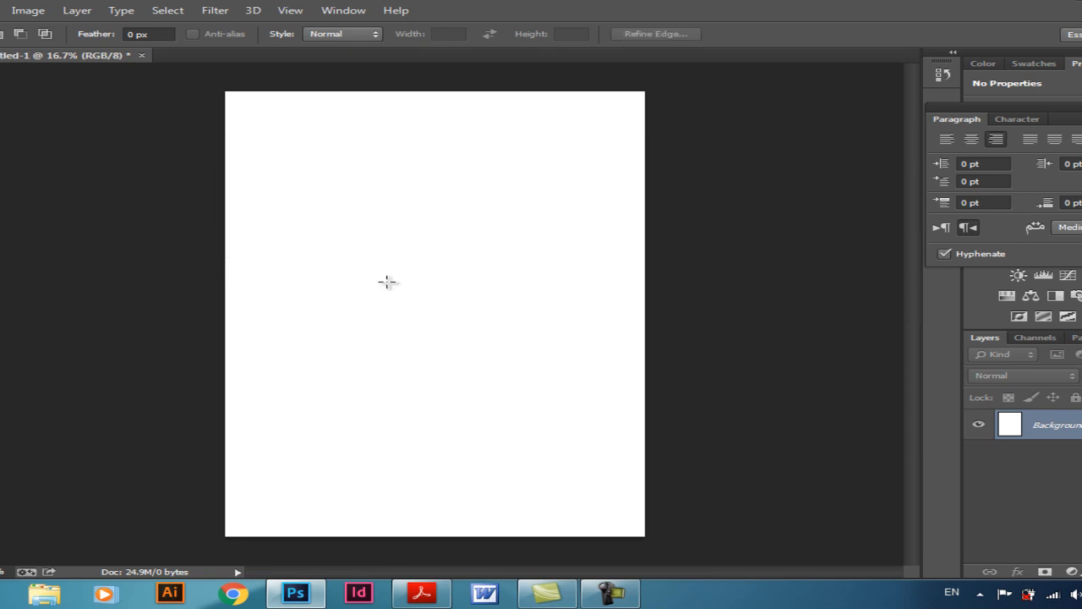
Draw new rectangular selections in the upper half of the canvas and try intersecting each with a non-overlapping rectangle beneath it
{"action": "left_click_drag", "start_coordinate": [305, 193], "coordinate": [406, 358]}
{"action": "left_click_drag", "start_coordinate": [325, 317], "coordinate": [475, 448]}
{"action": "key", "text": "ctrl+z"}
{"action": "left_click_drag", "start_coordinate": [285, 357], "coordinate": [451, 489]}
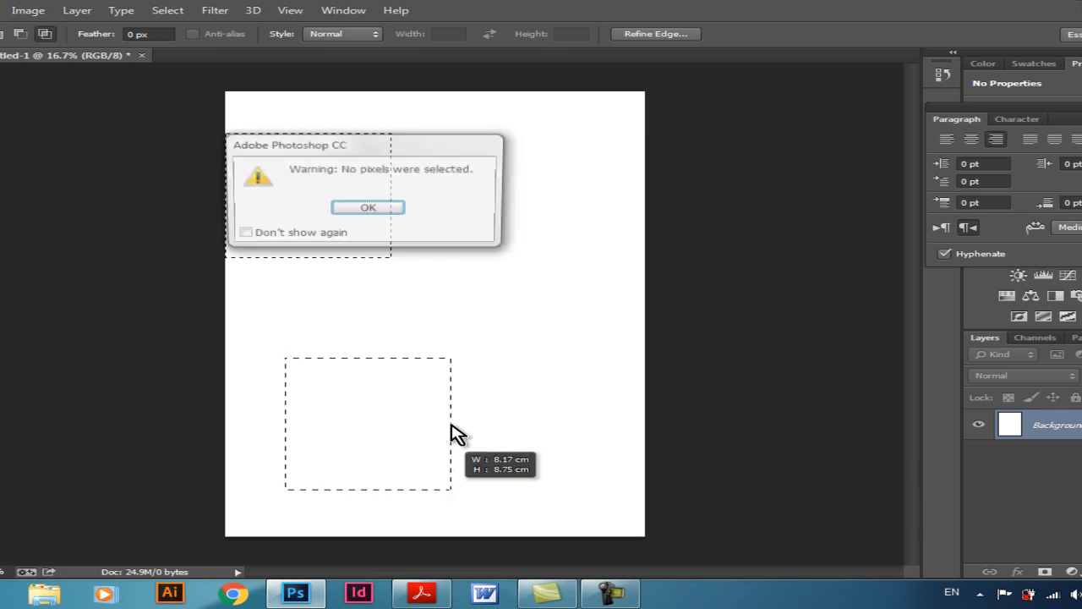
{"action": "left_click", "coordinate": [369, 209]}
{"action": "left_click_drag", "start_coordinate": [415, 161], "coordinate": [542, 321]}
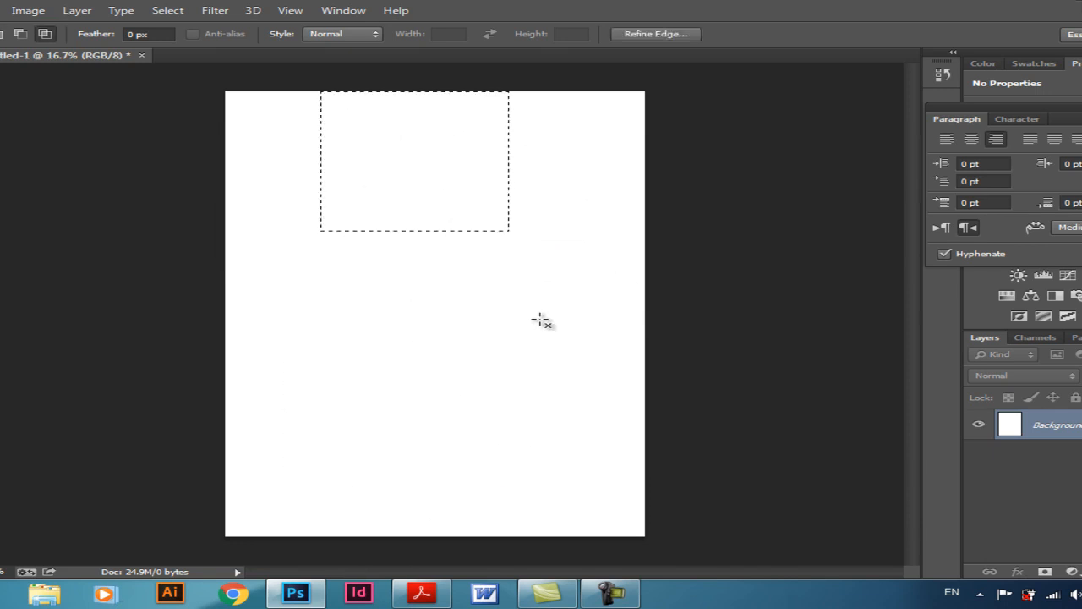
{"action": "left_click_drag", "start_coordinate": [345, 329], "coordinate": [514, 495]}
{"action": "left_click", "coordinate": [382, 208]}
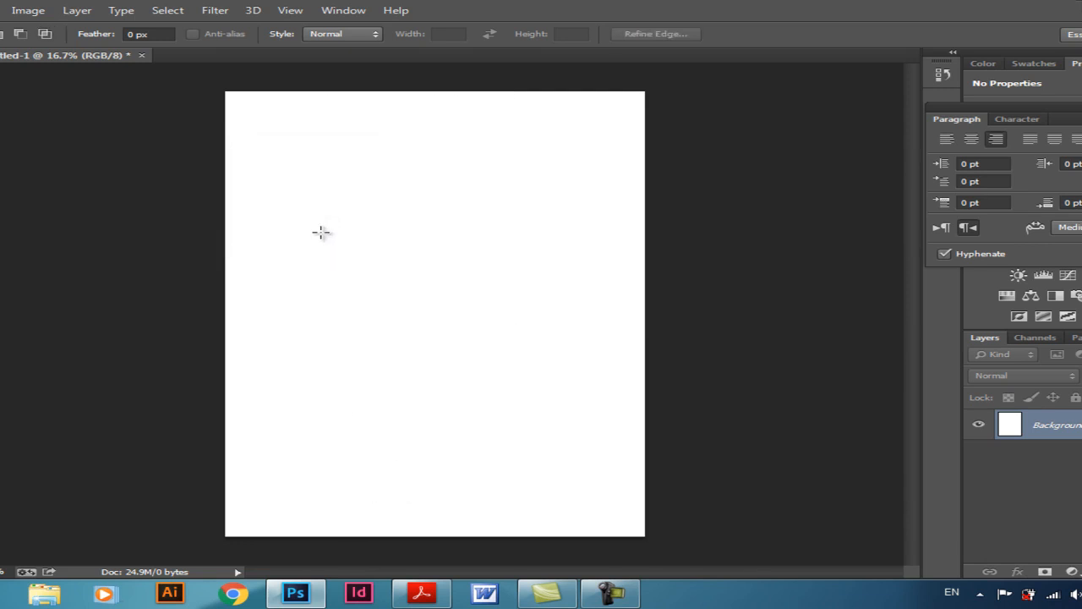
Draw a rectangular selection in the canvas's upper-left area, move its outline around and deselect it
{"action": "left_click_drag", "start_coordinate": [282, 164], "coordinate": [406, 266]}
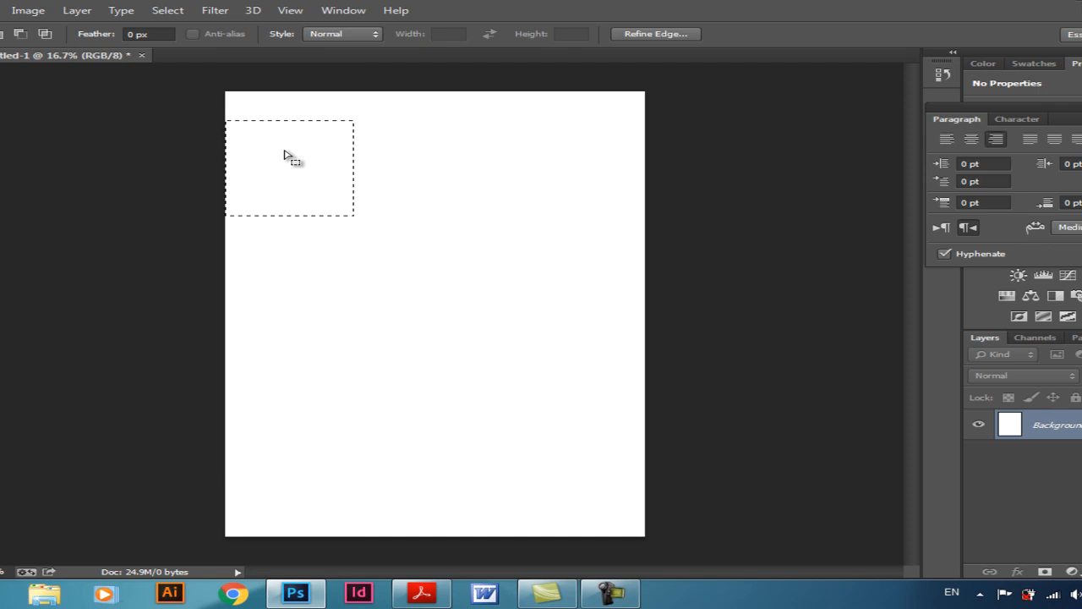
{"action": "left_click_drag", "start_coordinate": [299, 160], "coordinate": [338, 261]}
{"action": "key", "text": "ctrl+d"}
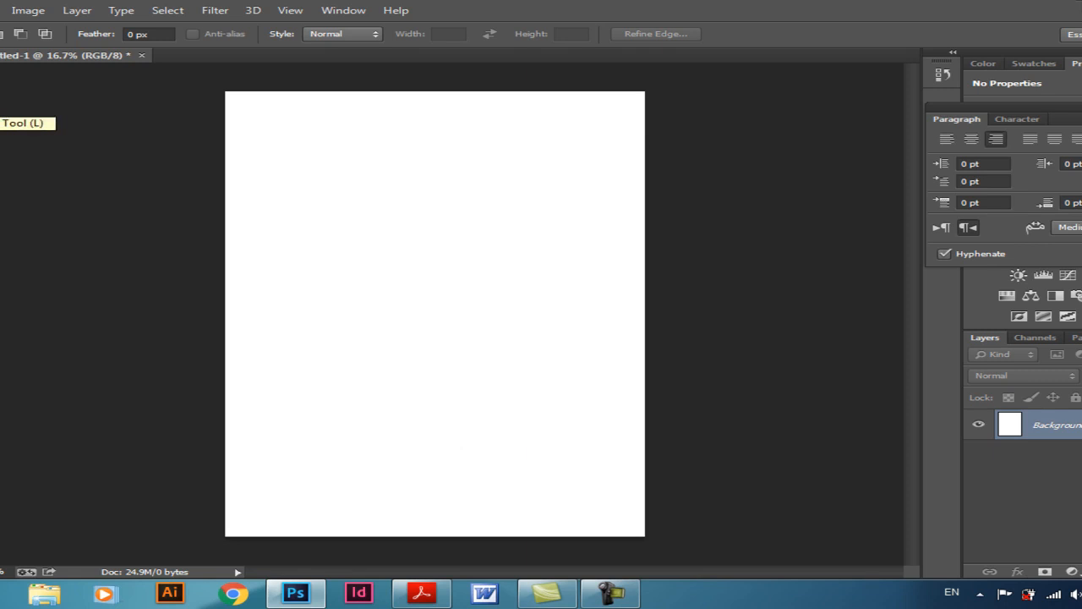
Draw a freehand selection shaped like a letter E with the Lasso Tool and fill it with blue
{"action": "left_click", "coordinate": [0, 99]}
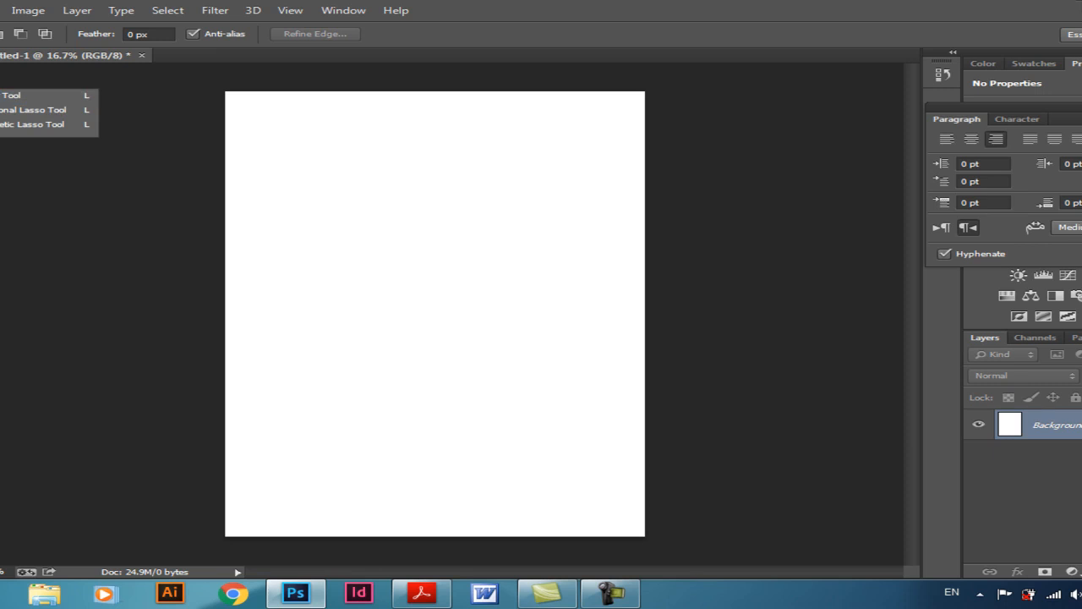
{"action": "left_click", "coordinate": [32, 98]}
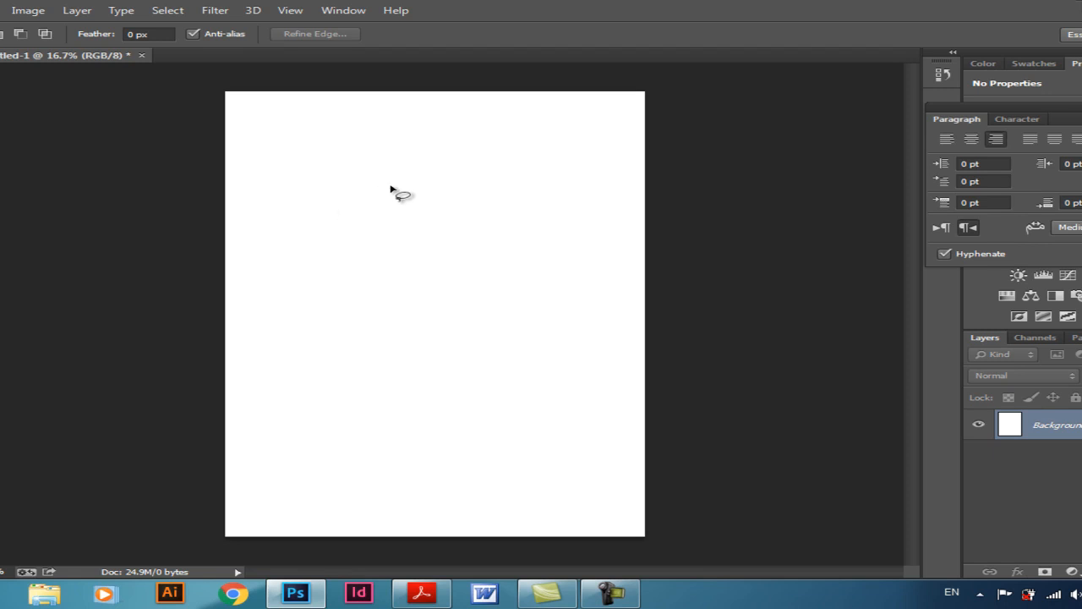
{"action": "mouse_move", "coordinate": [390, 187]}
{"action": "left_mouse_down"}
{"action": "mouse_move", "coordinate": [325, 195]}
{"action": "mouse_move", "coordinate": [343, 320]}
{"action": "mouse_move", "coordinate": [468, 326]}
{"action": "mouse_move", "coordinate": [465, 312]}
{"action": "mouse_move", "coordinate": [394, 315]}
{"action": "mouse_move", "coordinate": [380, 301]}
{"action": "mouse_move", "coordinate": [370, 268]}
{"action": "mouse_move", "coordinate": [407, 254]}
{"action": "mouse_move", "coordinate": [408, 241]}
{"action": "mouse_move", "coordinate": [375, 240]}
{"action": "mouse_move", "coordinate": [359, 208]}
{"action": "mouse_move", "coordinate": [435, 197]}
{"action": "mouse_move", "coordinate": [433, 180]}
{"action": "mouse_move", "coordinate": [370, 191]}
{"action": "left_mouse_up"}
{"action": "left_click_drag", "start_coordinate": [359, 193], "coordinate": [360, 194]}
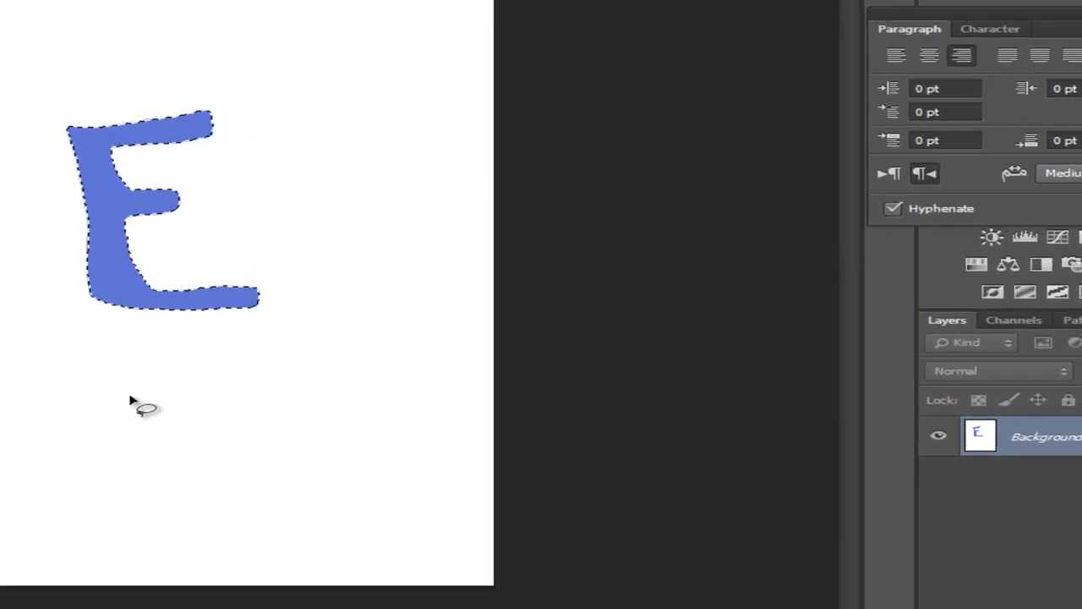
Replace the E-shaped selection with a freehand lasso selection resembling an irregular letter A below the blue E
{"action": "left_click_drag", "start_coordinate": [372, 393], "coordinate": [338, 475]}
{"action": "mouse_move", "coordinate": [84, 508]}
{"action": "left_mouse_down"}
{"action": "mouse_move", "coordinate": [75, 567]}
{"action": "mouse_move", "coordinate": [133, 527]}
{"action": "mouse_move", "coordinate": [148, 470]}
{"action": "mouse_move", "coordinate": [167, 475]}
{"action": "mouse_move", "coordinate": [201, 442]}
{"action": "mouse_move", "coordinate": [277, 428]}
{"action": "mouse_move", "coordinate": [136, 409]}
{"action": "mouse_move", "coordinate": [133, 396]}
{"action": "mouse_move", "coordinate": [290, 435]}
{"action": "mouse_move", "coordinate": [266, 537]}
{"action": "mouse_move", "coordinate": [230, 415]}
{"action": "mouse_move", "coordinate": [194, 433]}
{"action": "left_mouse_up"}
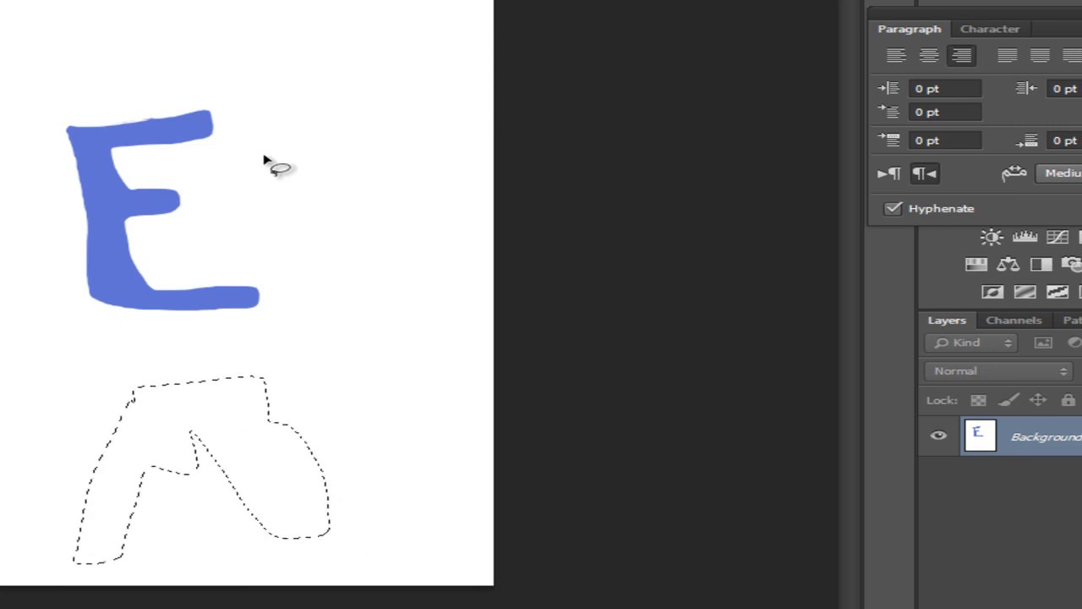
Discard the lower selection, draw a freehand A-shaped selection beside the E's upper-left corner, and fill it with blue
{"action": "mouse_move", "coordinate": [304, 66]}
{"action": "left_mouse_down"}
{"action": "mouse_move", "coordinate": [455, 200]}
{"action": "mouse_move", "coordinate": [404, 250]}
{"action": "mouse_move", "coordinate": [366, 211]}
{"action": "mouse_move", "coordinate": [382, 159]}
{"action": "mouse_move", "coordinate": [360, 116]}
{"action": "mouse_move", "coordinate": [303, 66]}
{"action": "left_mouse_up"}
{"action": "key", "text": "ctrl+d"}
{"action": "mouse_move", "coordinate": [0, 190]}
{"action": "left_mouse_down"}
{"action": "mouse_move", "coordinate": [1, 92]}
{"action": "mouse_move", "coordinate": [19, 77]}
{"action": "mouse_move", "coordinate": [31, 116]}
{"action": "left_mouse_up"}
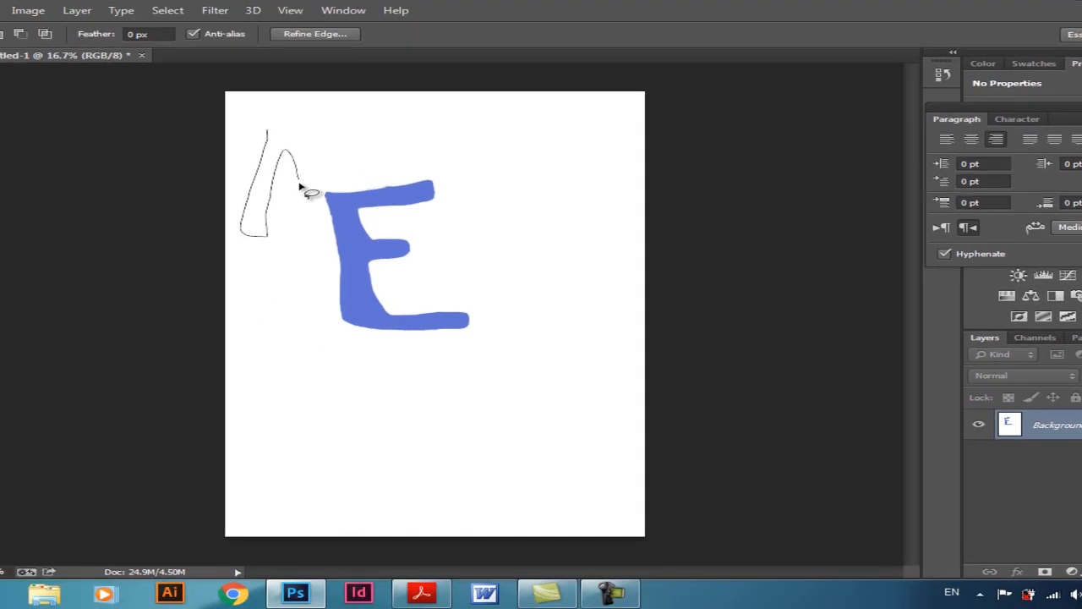
{"action": "mouse_move", "coordinate": [300, 186]}
{"action": "left_mouse_down"}
{"action": "mouse_move", "coordinate": [307, 223]}
{"action": "mouse_move", "coordinate": [322, 226]}
{"action": "mouse_move", "coordinate": [329, 190]}
{"action": "mouse_move", "coordinate": [289, 132]}
{"action": "left_mouse_up"}
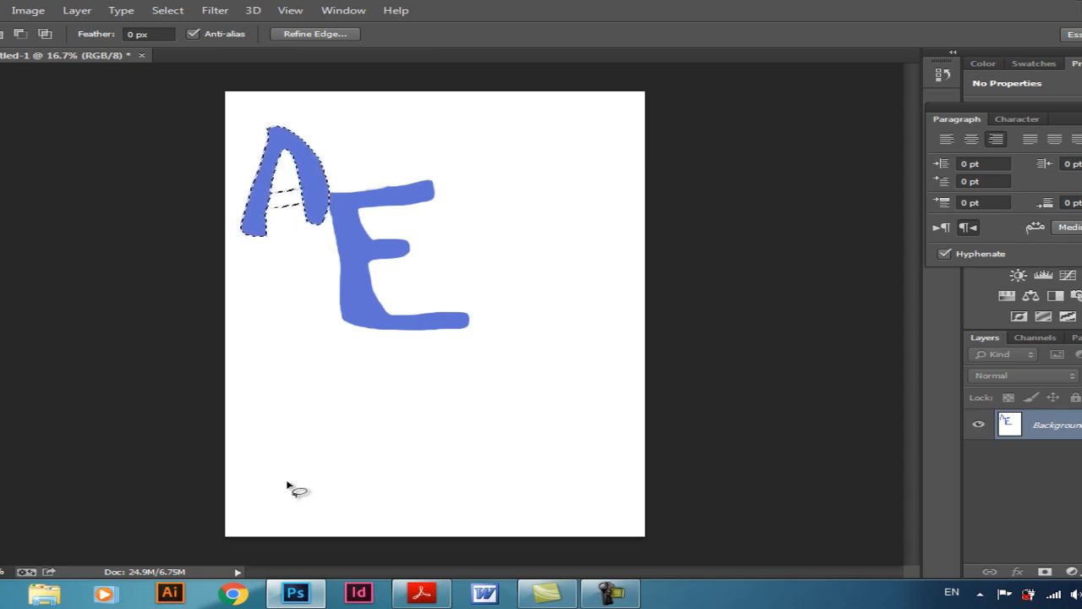
Draw a freehand A-shaped lasso selection below the E, subtract an inner loop from it, and fill the remainder with blue
{"action": "mouse_move", "coordinate": [282, 501]}
{"action": "left_mouse_down"}
{"action": "mouse_move", "coordinate": [281, 411]}
{"action": "mouse_move", "coordinate": [299, 387]}
{"action": "mouse_move", "coordinate": [334, 414]}
{"action": "mouse_move", "coordinate": [368, 493]}
{"action": "mouse_move", "coordinate": [347, 492]}
{"action": "mouse_move", "coordinate": [319, 446]}
{"action": "mouse_move", "coordinate": [297, 502]}
{"action": "mouse_move", "coordinate": [284, 499]}
{"action": "left_mouse_up"}
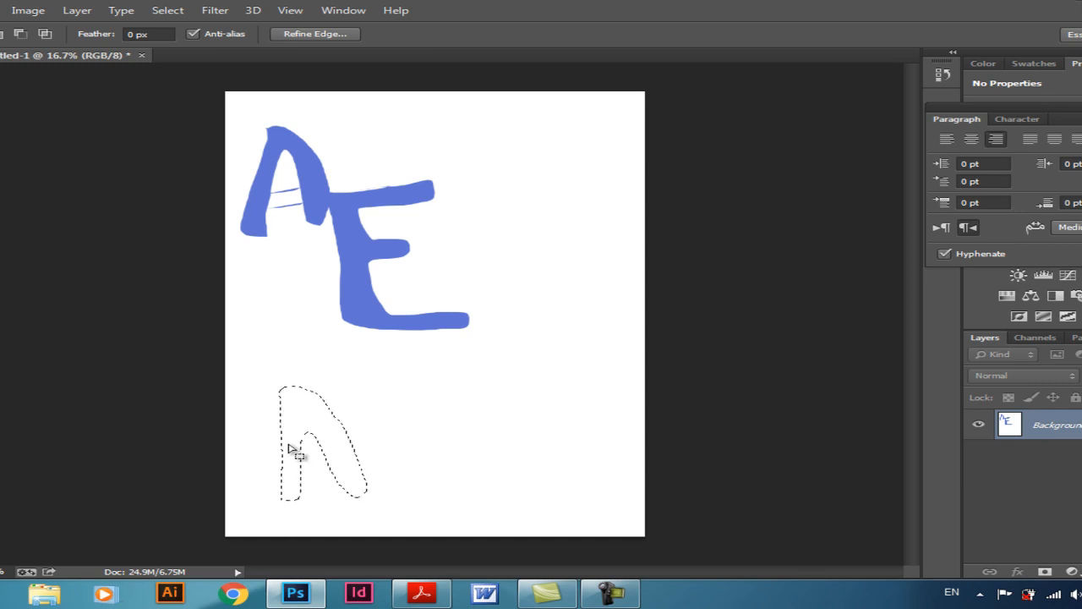
{"action": "key", "text": "alt"}
{"action": "mouse_move", "coordinate": [300, 408]}
{"action": "left_mouse_down"}
{"action": "mouse_move", "coordinate": [314, 442]}
{"action": "mouse_move", "coordinate": [296, 418]}
{"action": "mouse_move", "coordinate": [306, 410]}
{"action": "mouse_move", "coordinate": [341, 422]}
{"action": "left_mouse_up"}
{"action": "key", "text": "g"}
{"action": "left_click", "coordinate": [340, 422]}
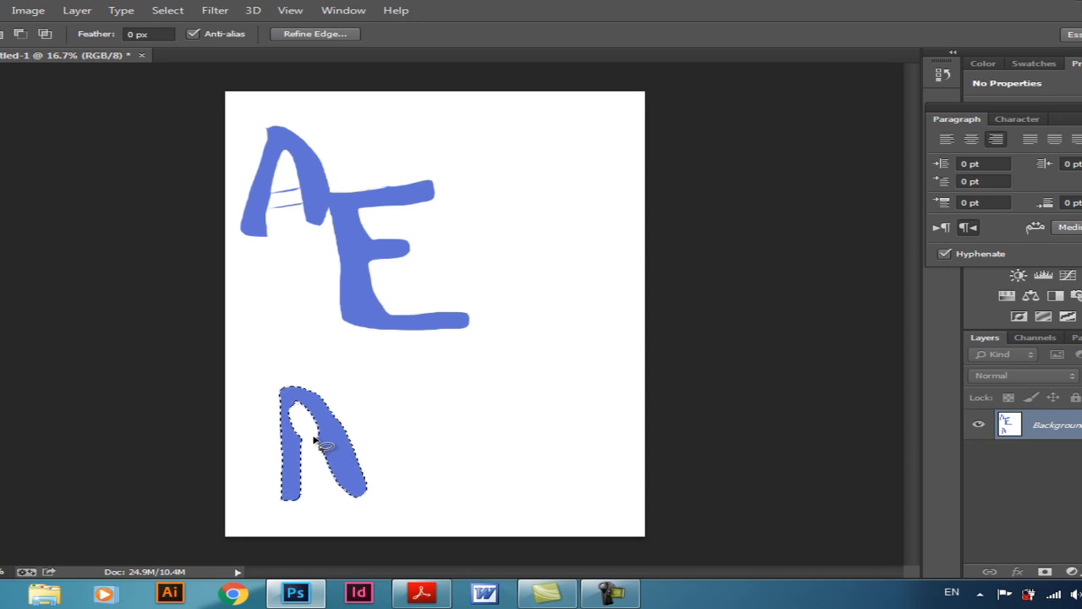
Try a thin freehand stroke selection beside the lower A, replace it with a small oval lasso selection, and fill it with blue
{"action": "left_click_drag", "start_coordinate": [397, 411], "coordinate": [409, 514]}
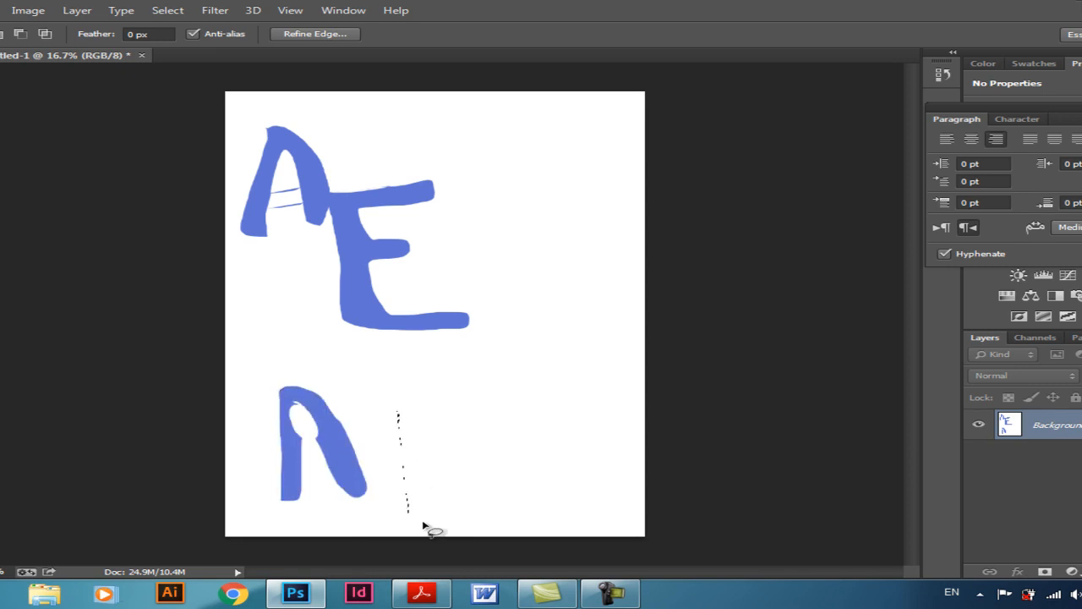
{"action": "mouse_move", "coordinate": [478, 414]}
{"action": "left_mouse_down"}
{"action": "mouse_move", "coordinate": [488, 510]}
{"action": "mouse_move", "coordinate": [502, 509]}
{"action": "mouse_move", "coordinate": [491, 421]}
{"action": "mouse_move", "coordinate": [552, 424]}
{"action": "mouse_move", "coordinate": [566, 408]}
{"action": "mouse_move", "coordinate": [558, 387]}
{"action": "mouse_move", "coordinate": [531, 377]}
{"action": "mouse_move", "coordinate": [479, 387]}
{"action": "mouse_move", "coordinate": [474, 407]}
{"action": "mouse_move", "coordinate": [535, 399]}
{"action": "mouse_move", "coordinate": [533, 408]}
{"action": "mouse_move", "coordinate": [497, 414]}
{"action": "mouse_move", "coordinate": [520, 391]}
{"action": "mouse_move", "coordinate": [532, 396]}
{"action": "mouse_move", "coordinate": [444, 390]}
{"action": "mouse_move", "coordinate": [488, 394]}
{"action": "mouse_move", "coordinate": [496, 406]}
{"action": "mouse_move", "coordinate": [454, 412]}
{"action": "mouse_move", "coordinate": [450, 399]}
{"action": "mouse_move", "coordinate": [489, 399]}
{"action": "left_mouse_up"}
{"action": "key", "text": "alt+BackSpace"}
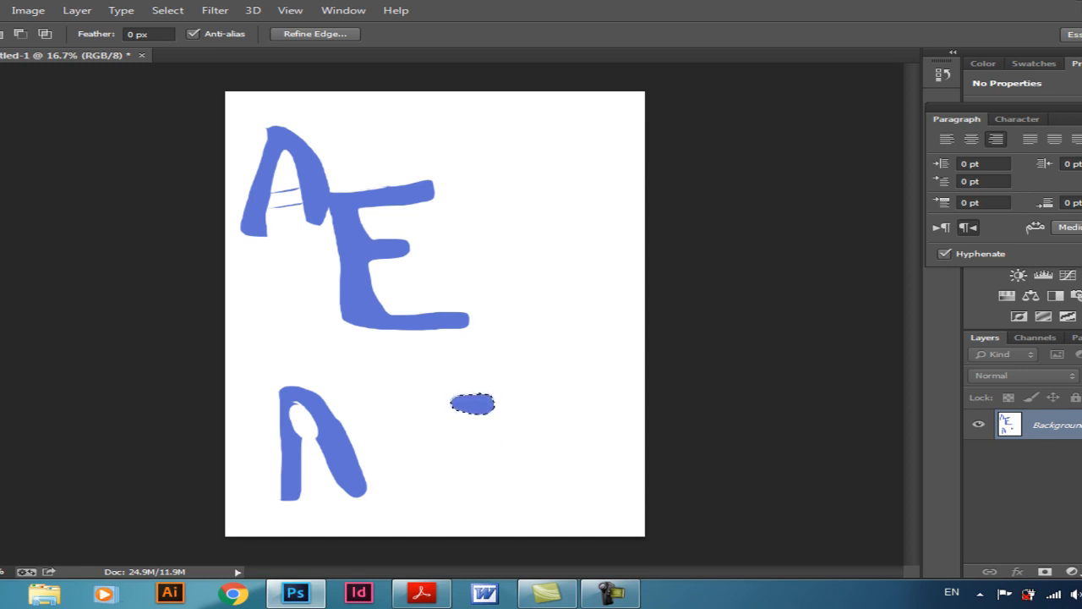
Switch to the Polygonal Lasso Tool and outline a trial straight-edged selection in the blank area beside the E
{"action": "right_click", "coordinate": [0, 96]}
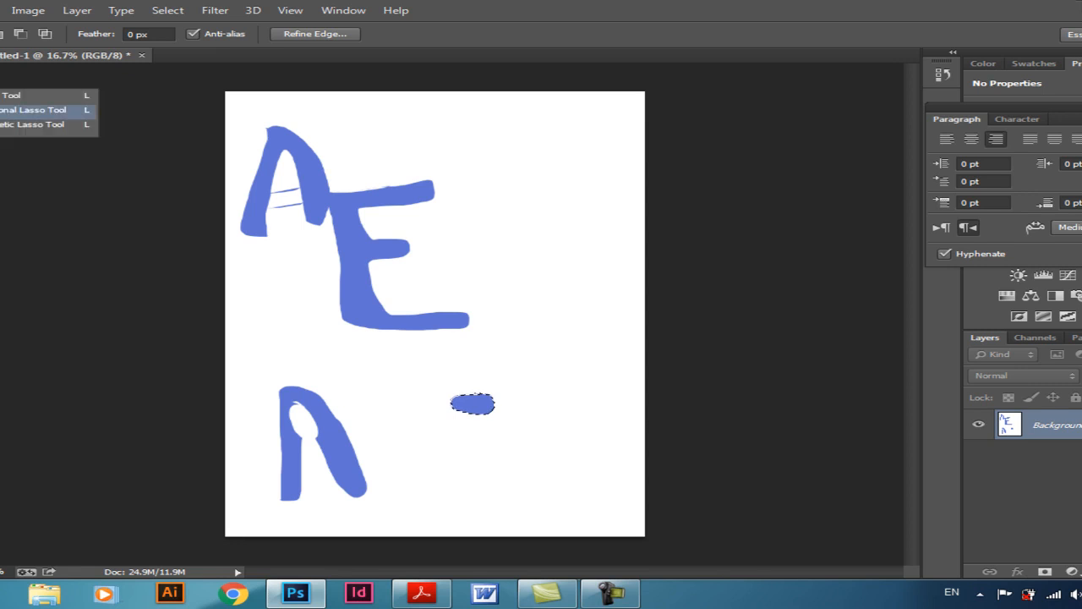
{"action": "left_click", "coordinate": [14, 110]}
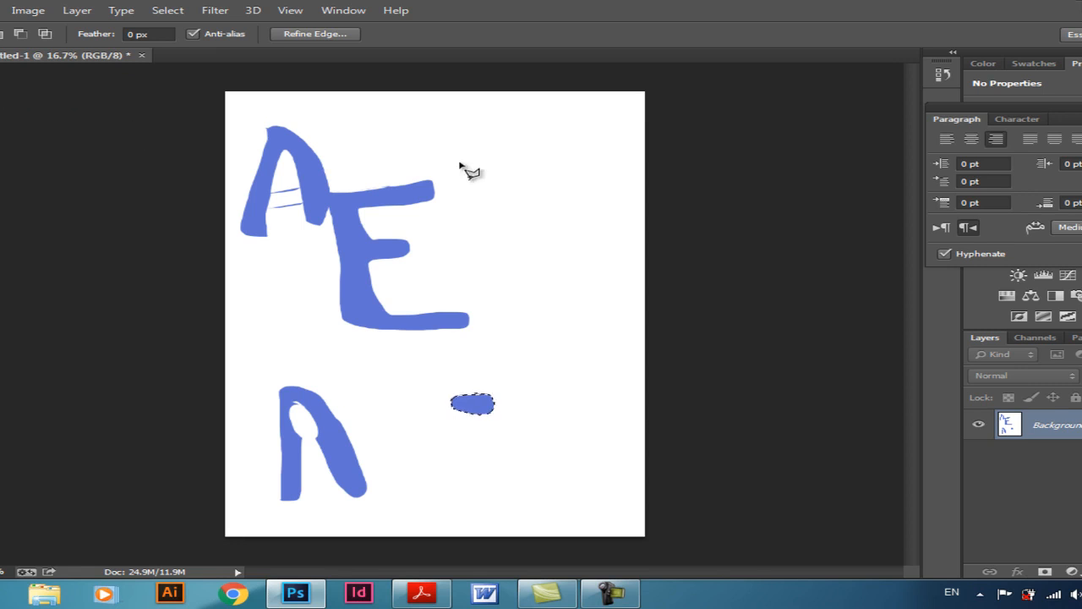
{"action": "left_click", "coordinate": [535, 139]}
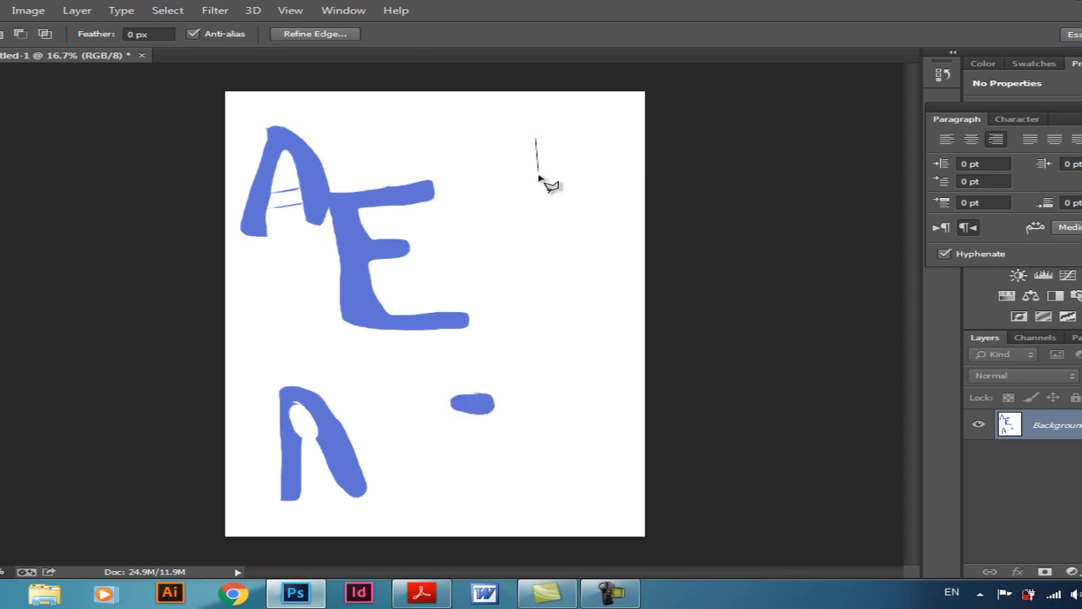
{"action": "left_click", "coordinate": [531, 229]}
{"action": "double_click", "coordinate": [632, 229]}
{"action": "left_click", "coordinate": [623, 348]}
{"action": "double_click", "coordinate": [579, 339]}
Outline a straight-edged header band with slanted corners along the canvas's top edge, fill it with blue, and deselect it
{"action": "left_click", "coordinate": [641, 132]}
{"action": "left_click", "coordinate": [473, 108]}
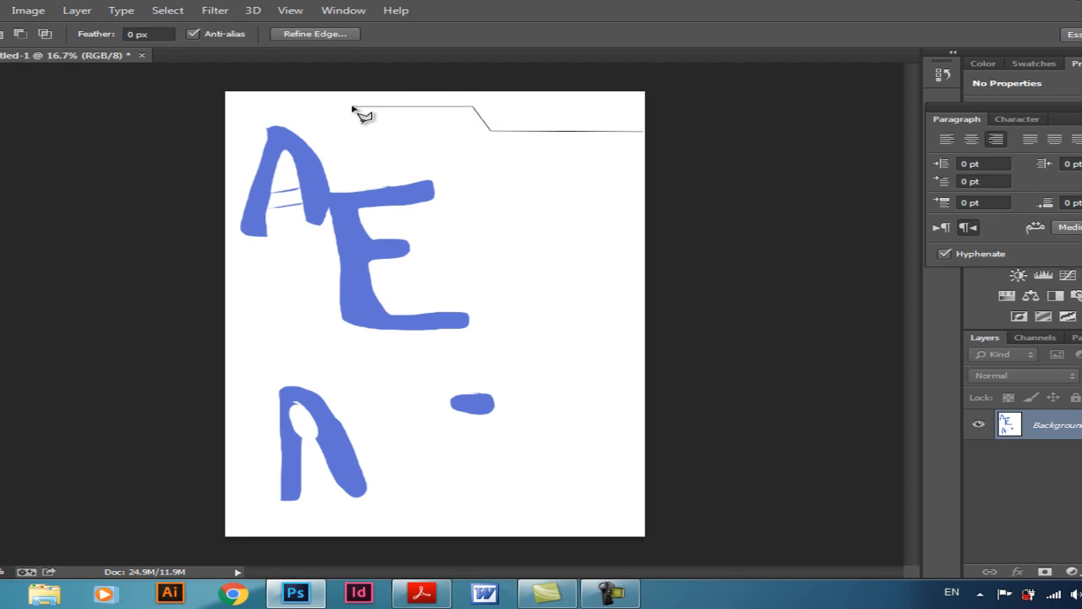
{"action": "left_click", "coordinate": [278, 107]}
{"action": "left_click", "coordinate": [193, 150]}
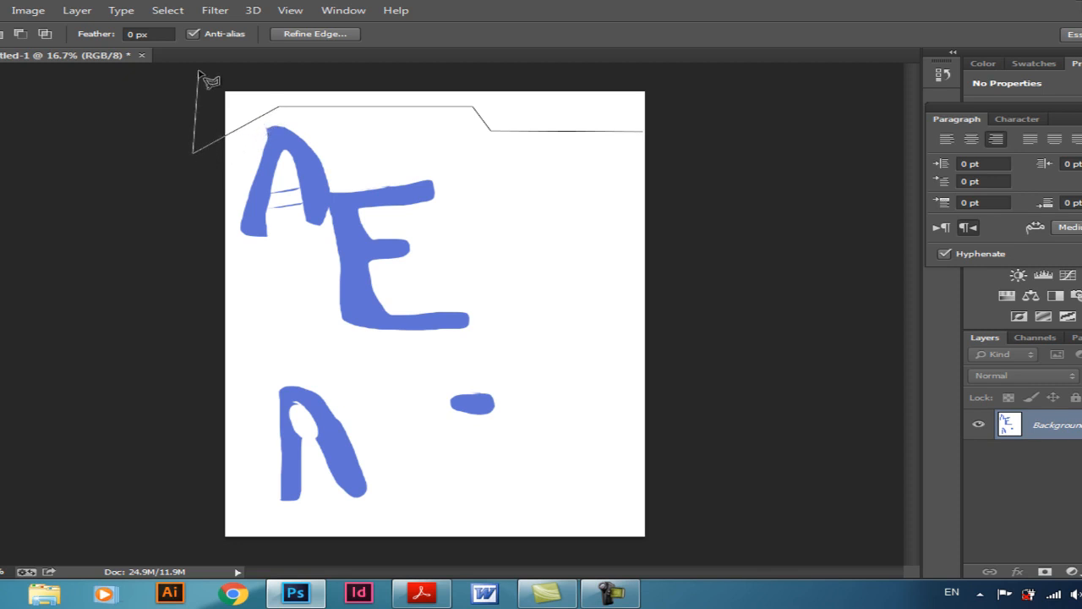
{"action": "left_click", "coordinate": [197, 69]}
{"action": "left_click", "coordinate": [685, 77]}
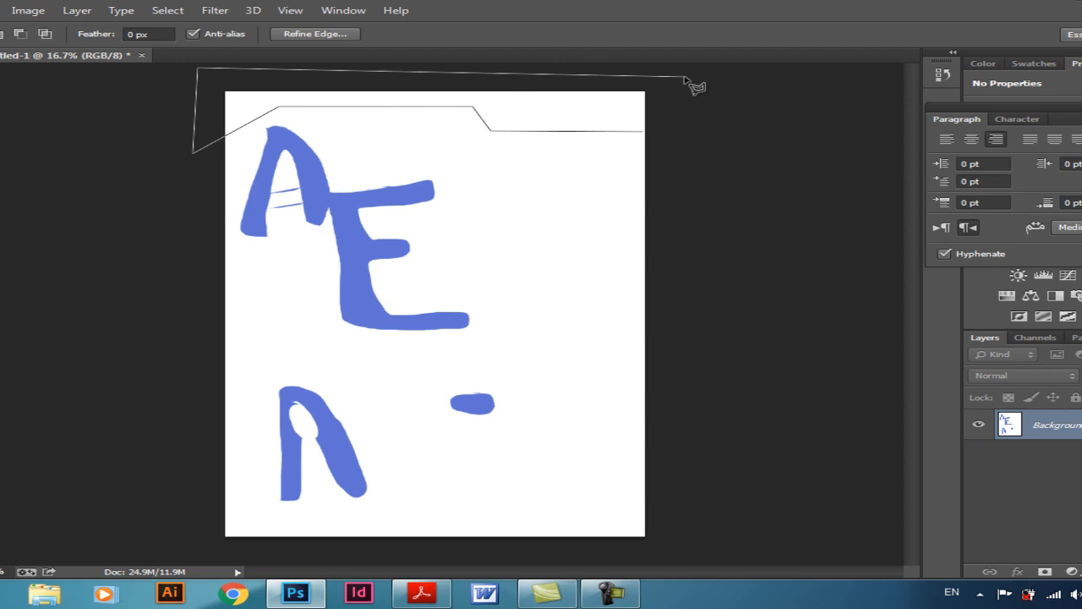
{"action": "left_click", "coordinate": [683, 138]}
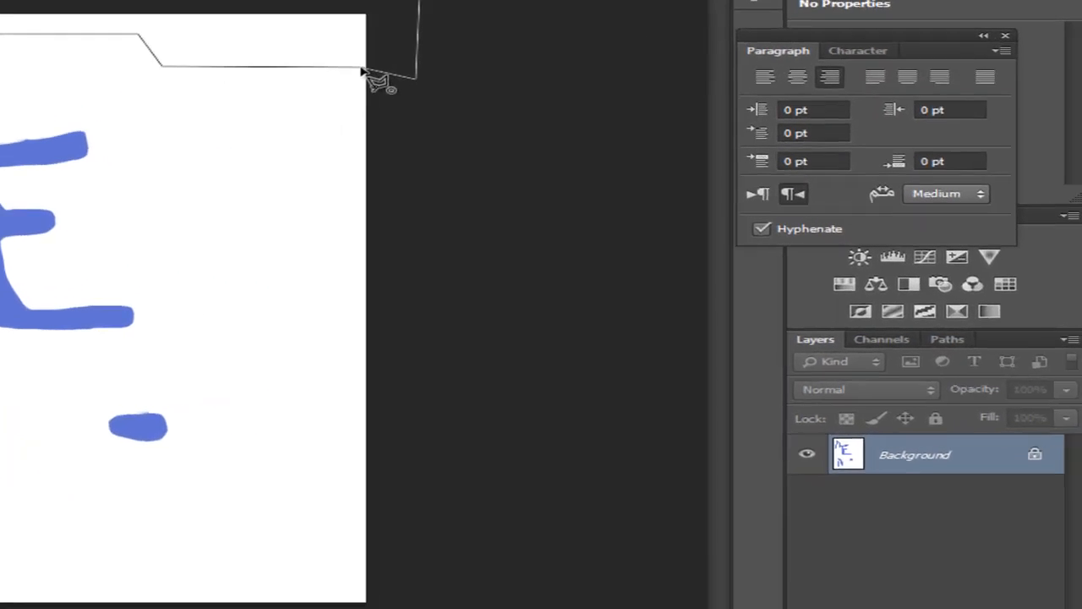
{"action": "double_click", "coordinate": [645, 133]}
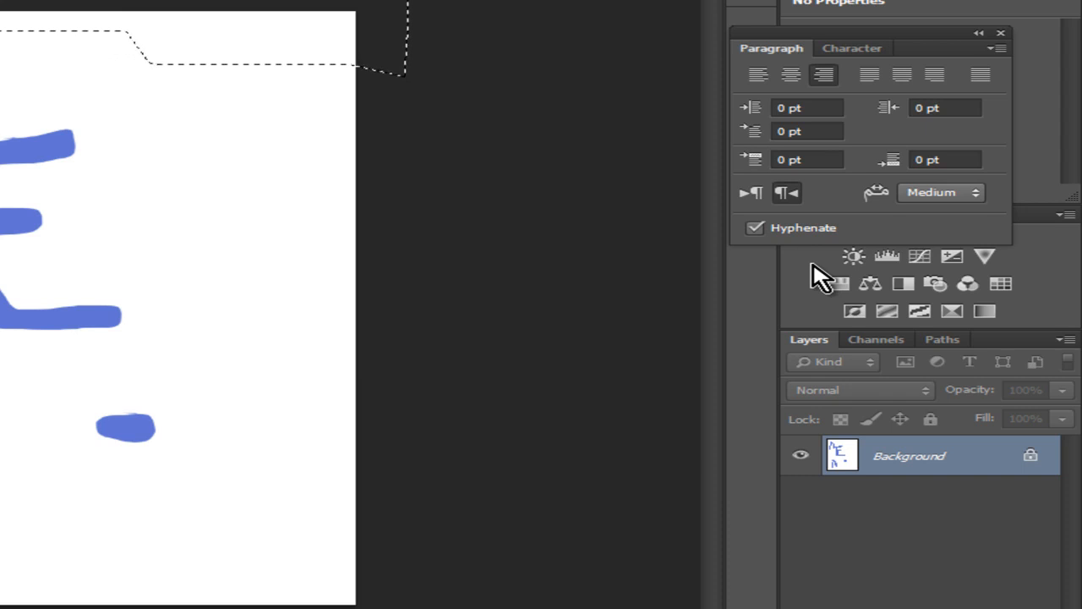
{"action": "key", "text": "alt+BackSpace"}
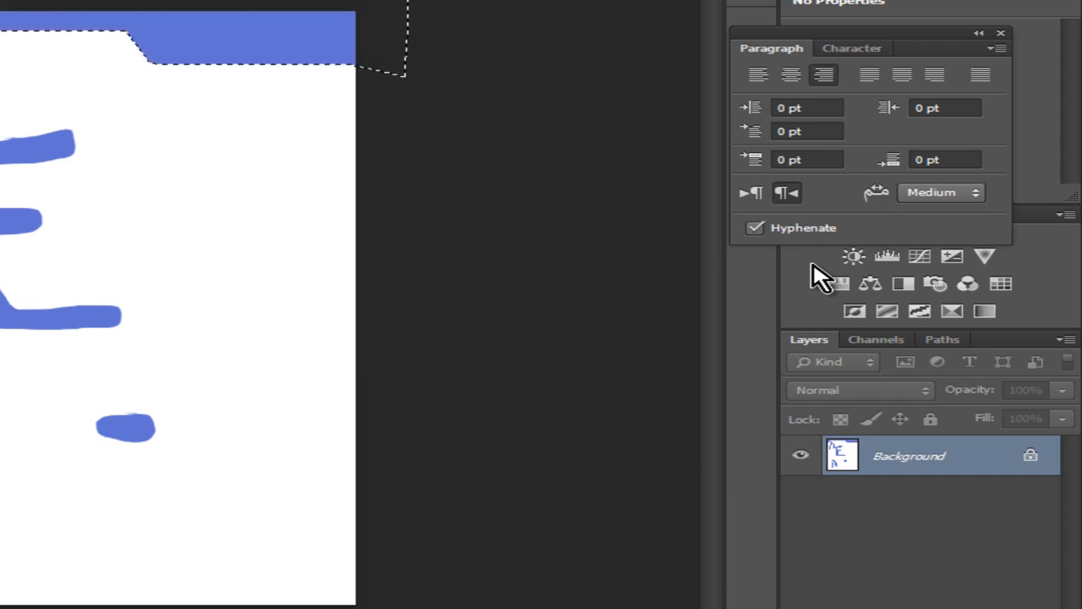
{"action": "key", "text": "ctrl+d"}
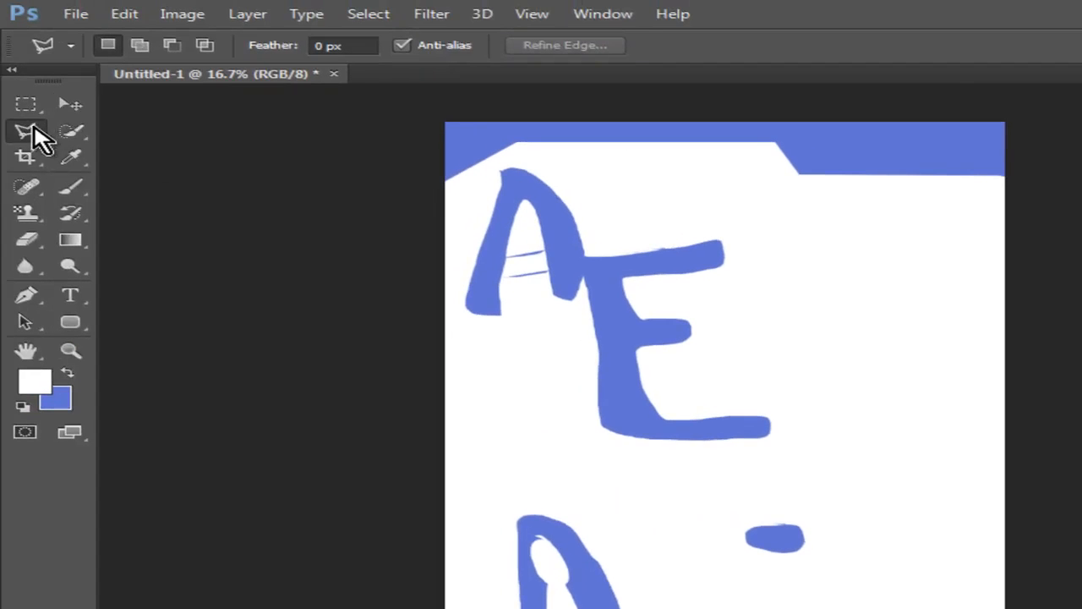
Activate the Rectangular Marquee Tool and browse for a file to open in drive E's 01 Images > 01 Process Images folder
{"action": "left_click", "coordinate": [26, 106]}
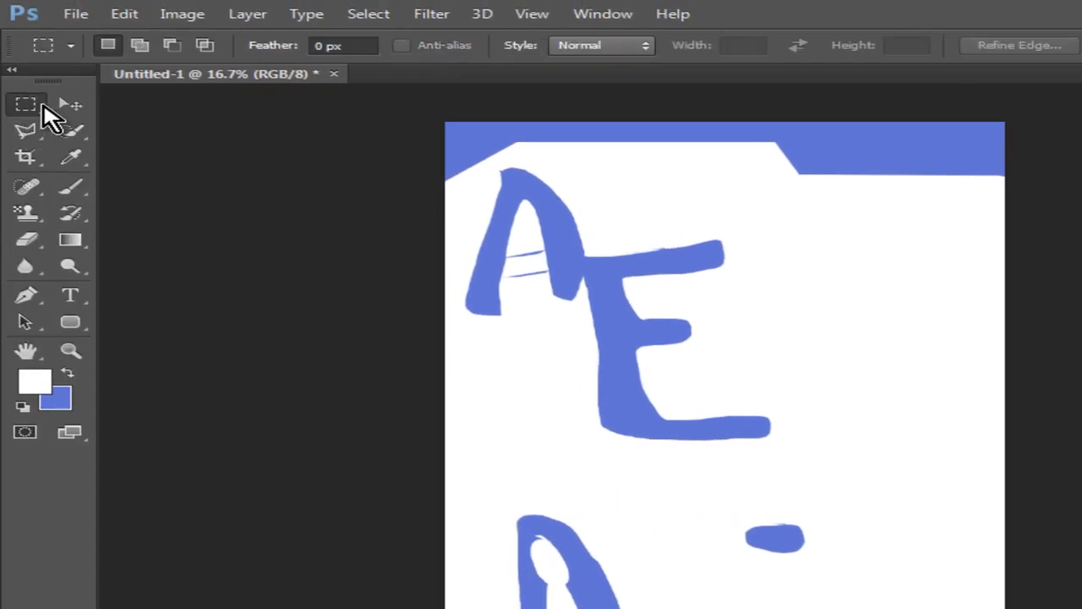
{"action": "left_click", "coordinate": [81, 17]}
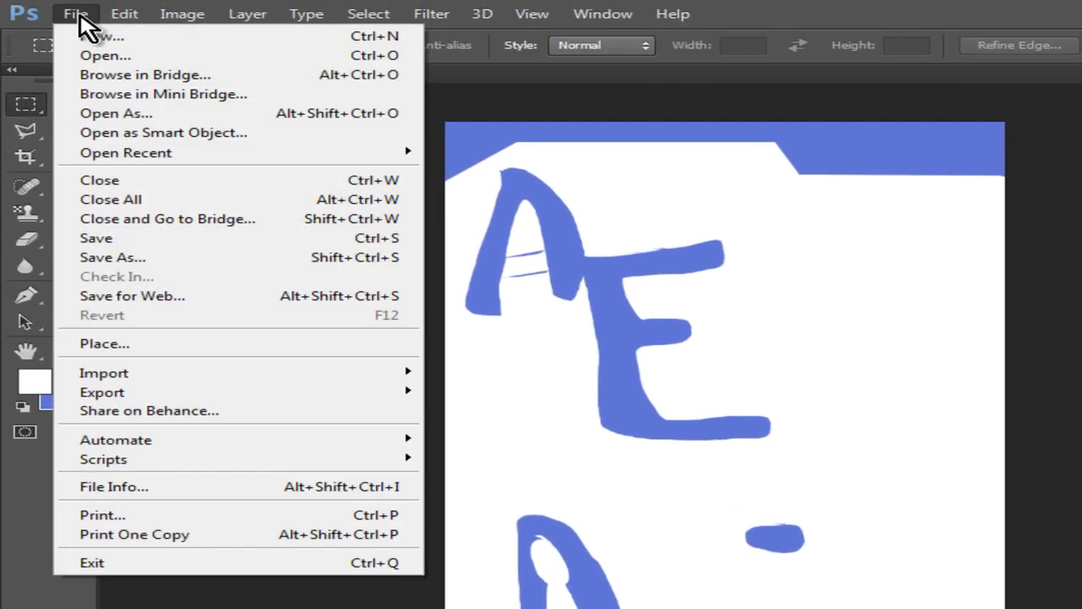
{"action": "left_click", "coordinate": [118, 56]}
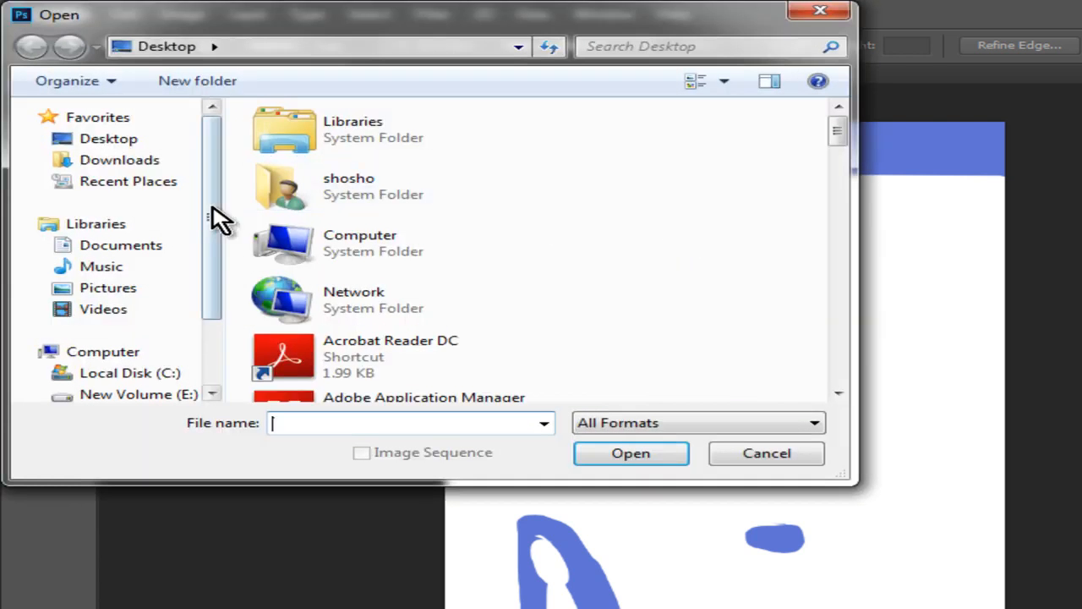
{"action": "mouse_move", "coordinate": [199, 158]}
{"action": "left_mouse_down"}
{"action": "mouse_move", "coordinate": [194, 234]}
{"action": "mouse_move", "coordinate": [181, 159]}
{"action": "left_mouse_up"}
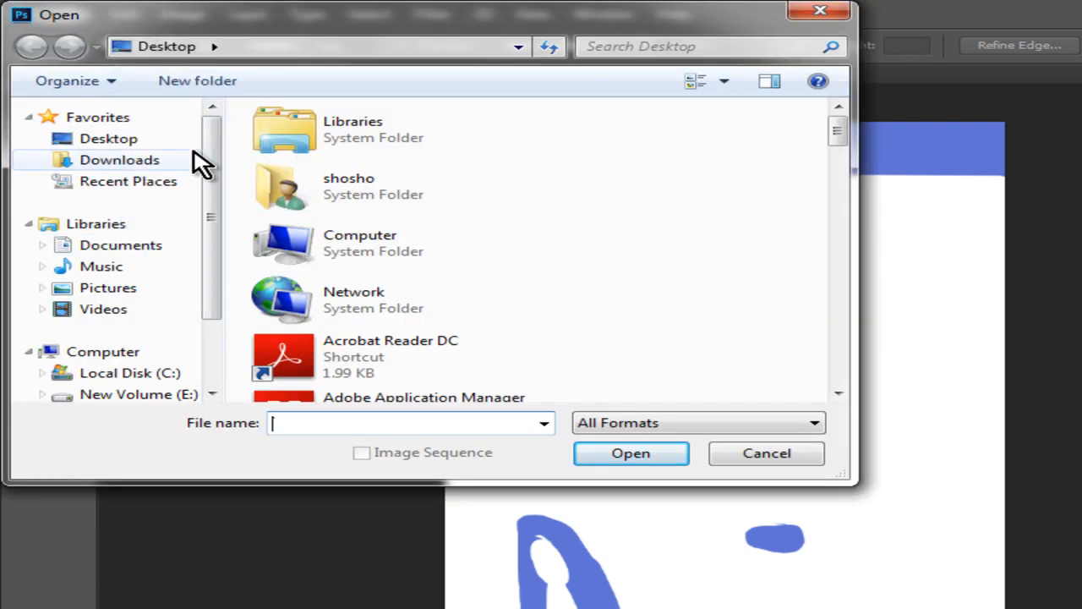
{"action": "left_click", "coordinate": [132, 396]}
{"action": "left_click_drag", "start_coordinate": [840, 285], "coordinate": [845, 406]}
{"action": "double_click", "coordinate": [393, 374]}
{"action": "left_click", "coordinate": [347, 144]}
{"action": "double_click", "coordinate": [347, 144]}
{"action": "double_click", "coordinate": [331, 145]}
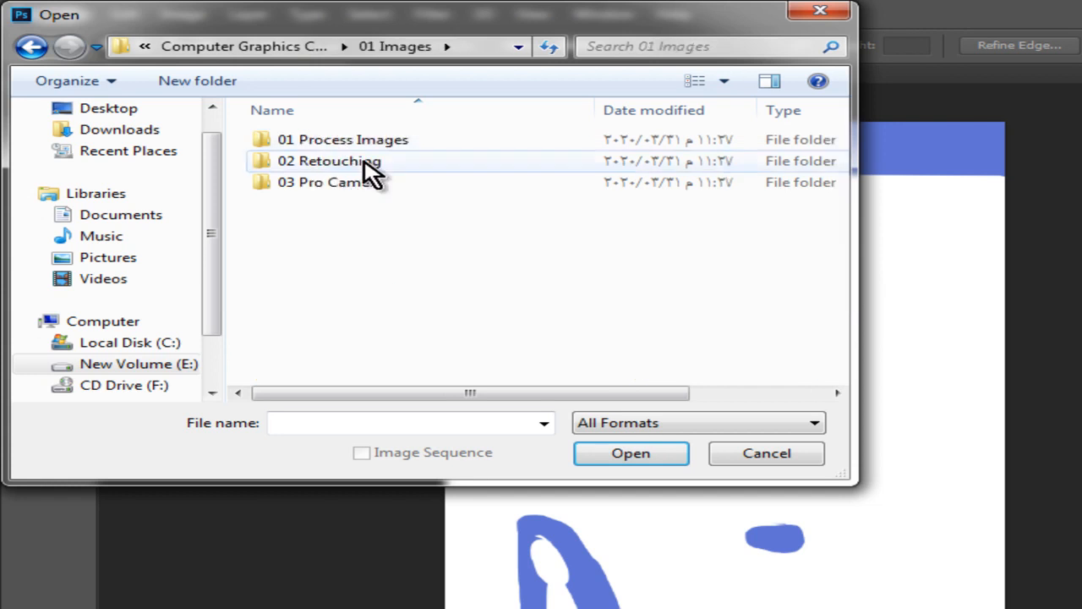
{"action": "double_click", "coordinate": [343, 142]}
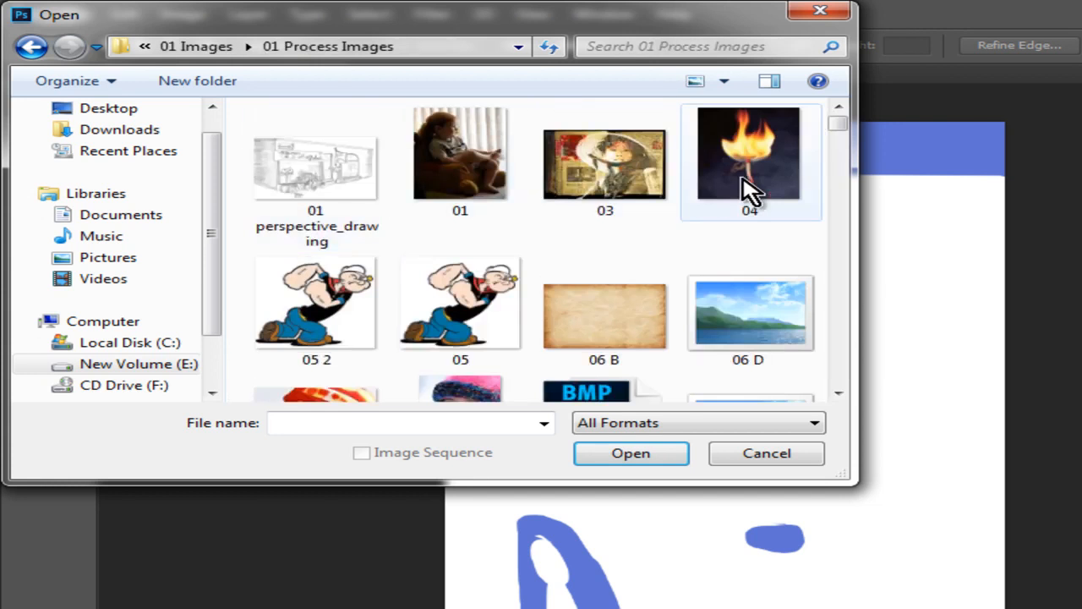
Find the sunflower picture "124 Illustration" in the folder and open it
{"action": "scroll", "coordinate": [850, 152], "scroll_direction": "down", "scroll_amount": 10}
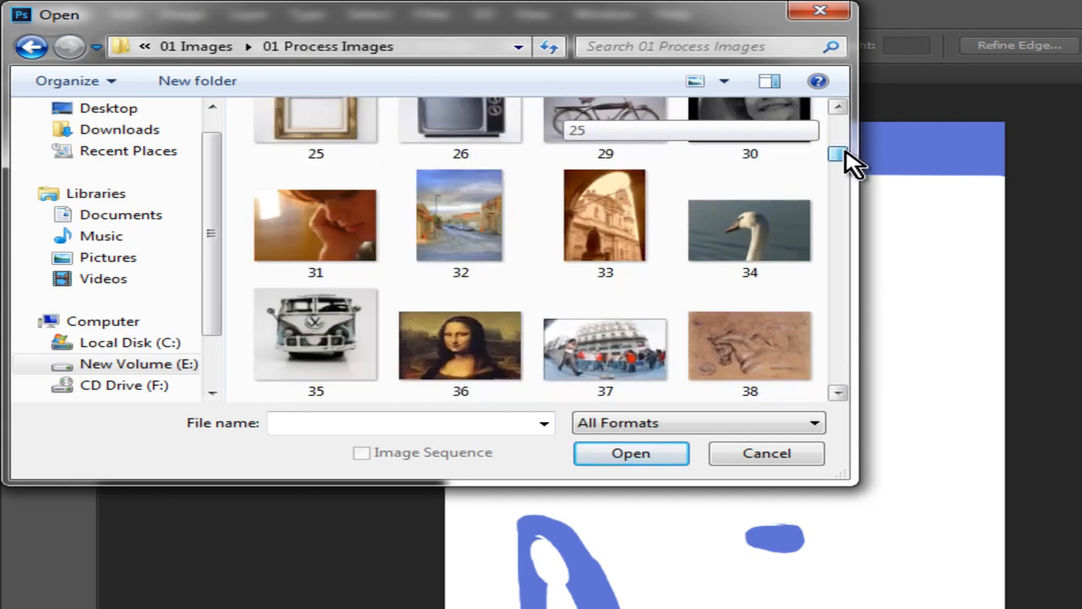
{"action": "left_click_drag", "start_coordinate": [850, 161], "coordinate": [856, 209]}
{"action": "left_click_drag", "start_coordinate": [856, 223], "coordinate": [865, 282]}
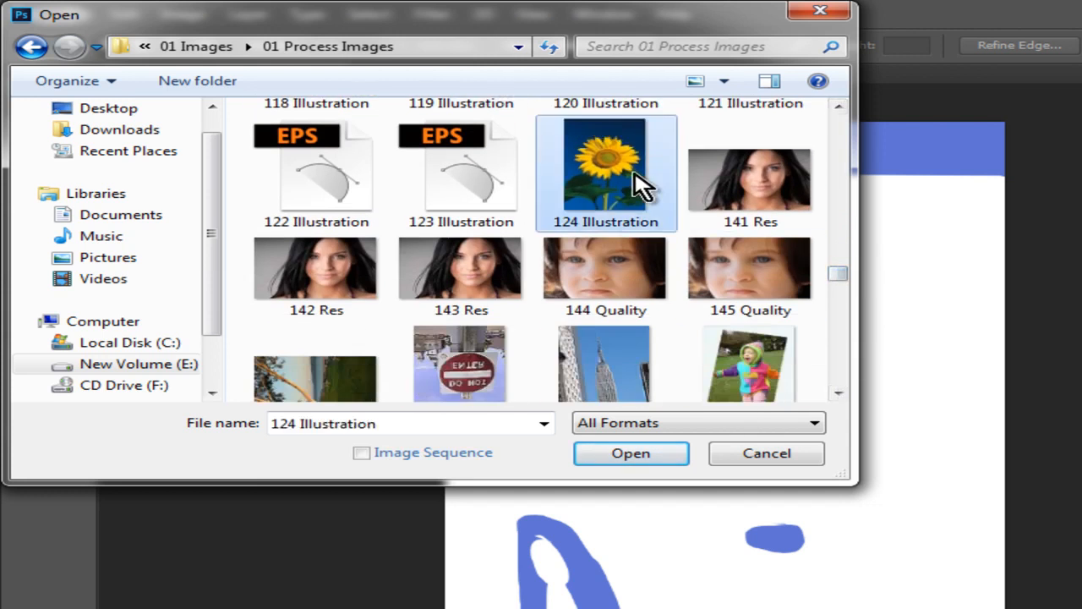
{"action": "double_click", "coordinate": [633, 172]}
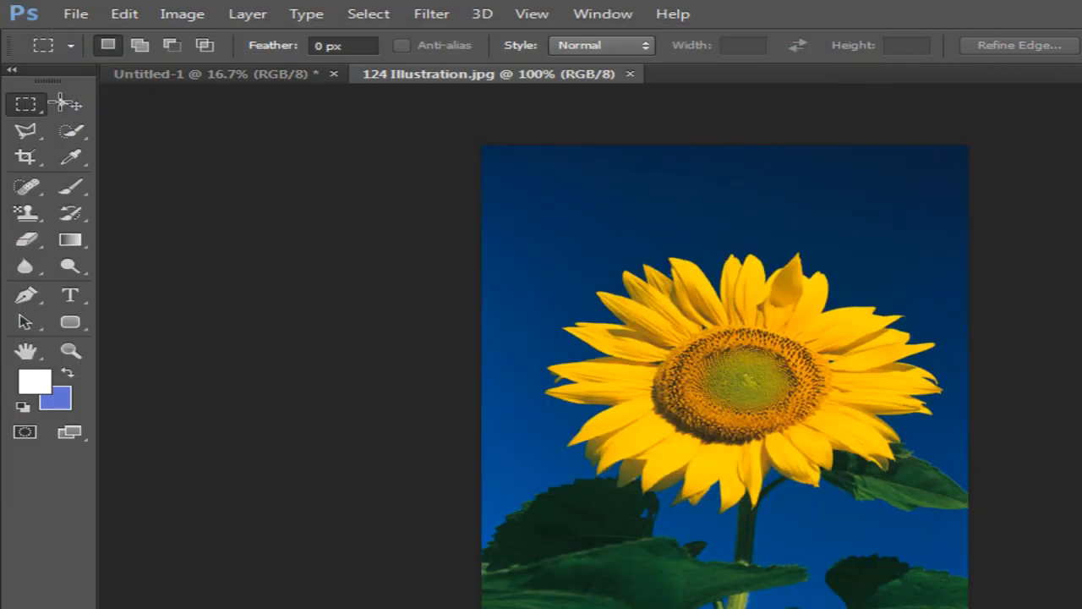
Draw an elliptical marquee selection around the sunflower's centre and shift its outline to fit the seed disc
{"action": "left_click_drag", "start_coordinate": [26, 106], "coordinate": [177, 133]}
{"action": "left_click_drag", "start_coordinate": [679, 334], "coordinate": [815, 444]}
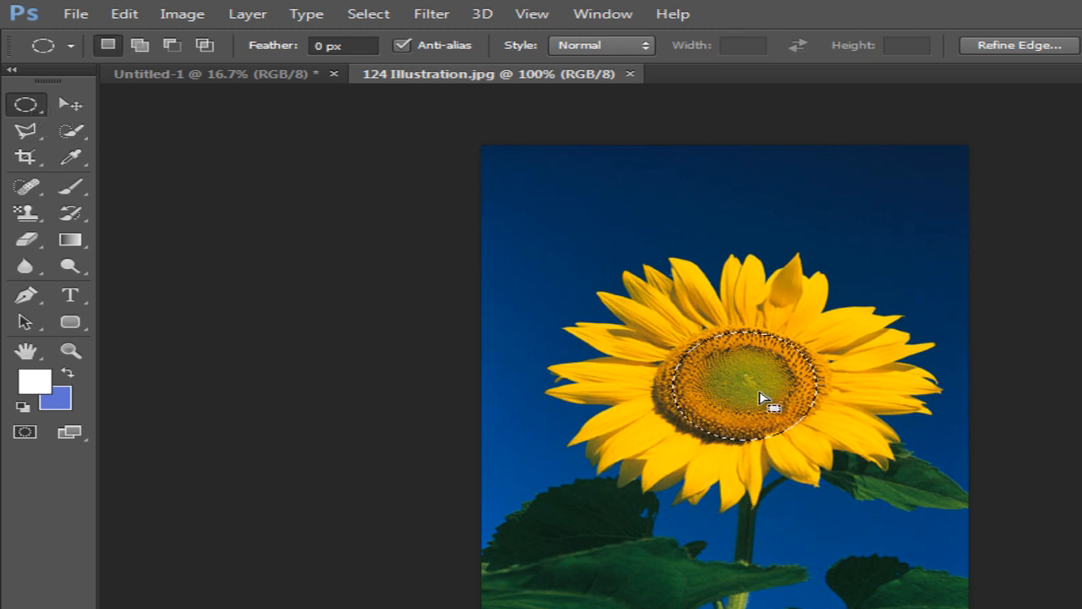
{"action": "mouse_move", "coordinate": [760, 392]}
{"action": "left_mouse_down"}
{"action": "mouse_move", "coordinate": [667, 367]}
{"action": "mouse_move", "coordinate": [592, 257]}
{"action": "mouse_move", "coordinate": [868, 365]}
{"action": "mouse_move", "coordinate": [685, 423]}
{"action": "mouse_move", "coordinate": [799, 351]}
{"action": "mouse_move", "coordinate": [757, 415]}
{"action": "mouse_move", "coordinate": [757, 332]}
{"action": "mouse_move", "coordinate": [647, 246]}
{"action": "mouse_move", "coordinate": [651, 439]}
{"action": "mouse_move", "coordinate": [805, 255]}
{"action": "mouse_move", "coordinate": [702, 404]}
{"action": "mouse_move", "coordinate": [746, 386]}
{"action": "left_mouse_up"}
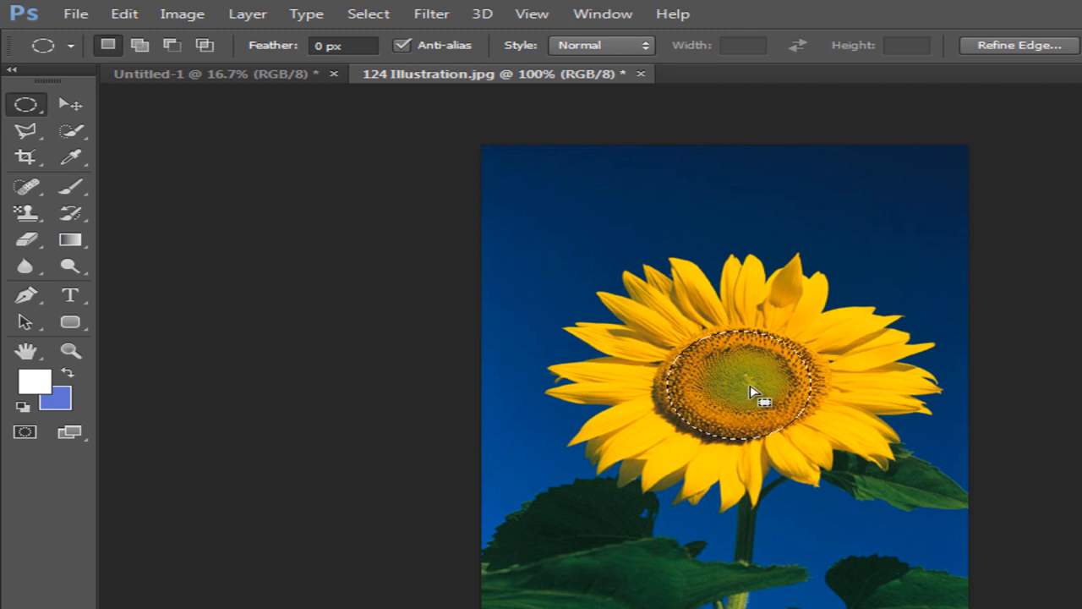
Move the selected sunflower centre into the photo's upper-left corner with the Move Tool
{"action": "left_click", "coordinate": [68, 105]}
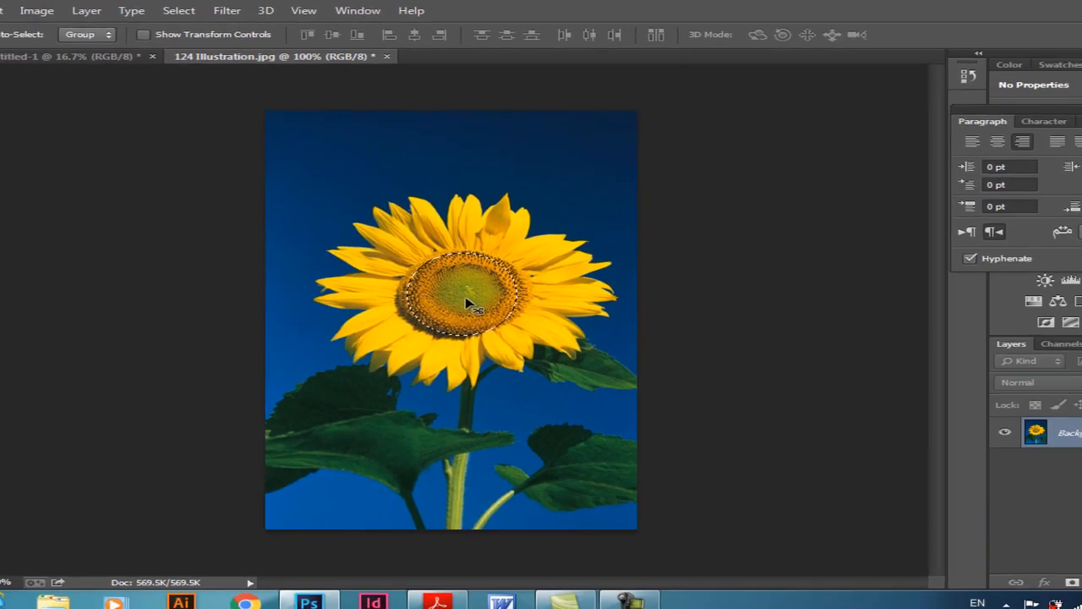
{"action": "left_click_drag", "start_coordinate": [693, 370], "coordinate": [580, 398]}
{"action": "left_click_drag", "start_coordinate": [361, 312], "coordinate": [334, 165]}
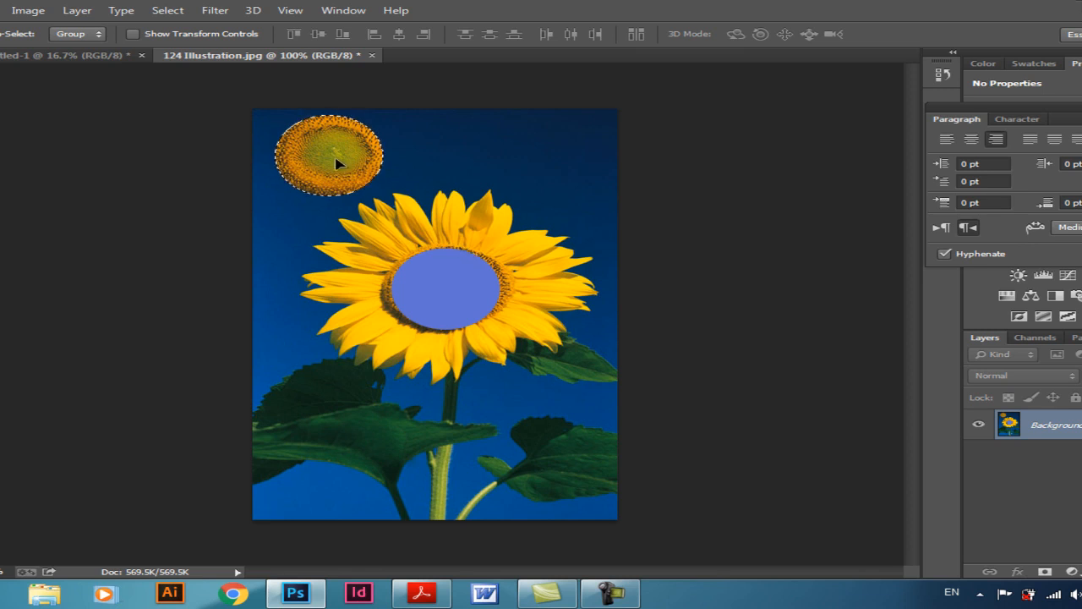
{"action": "key", "text": "shift+F5"}
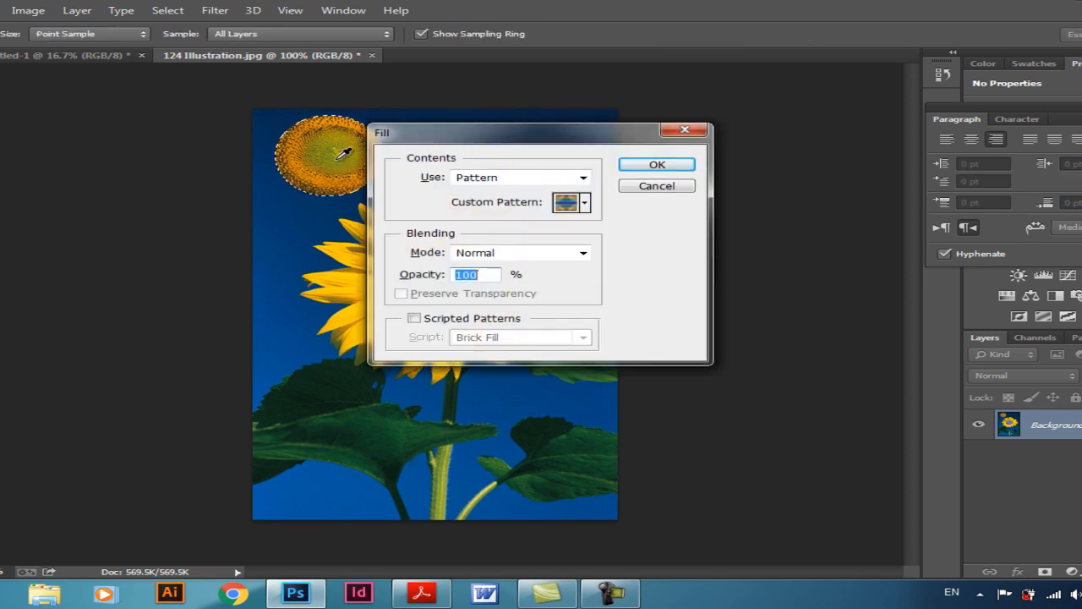
{"action": "left_click", "coordinate": [665, 133]}
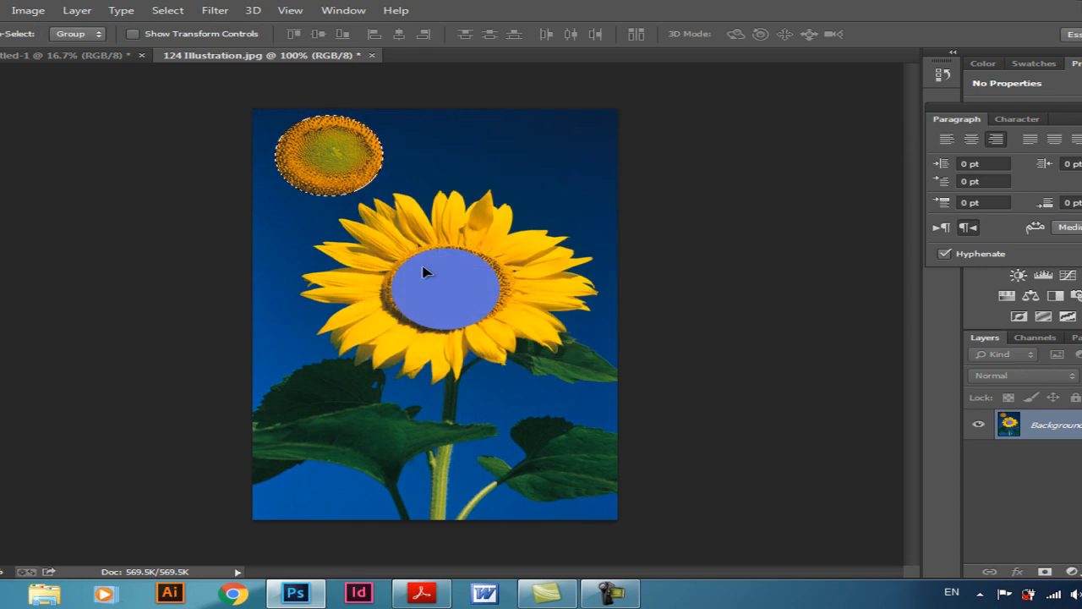
{"action": "left_click_drag", "start_coordinate": [337, 162], "coordinate": [331, 167]}
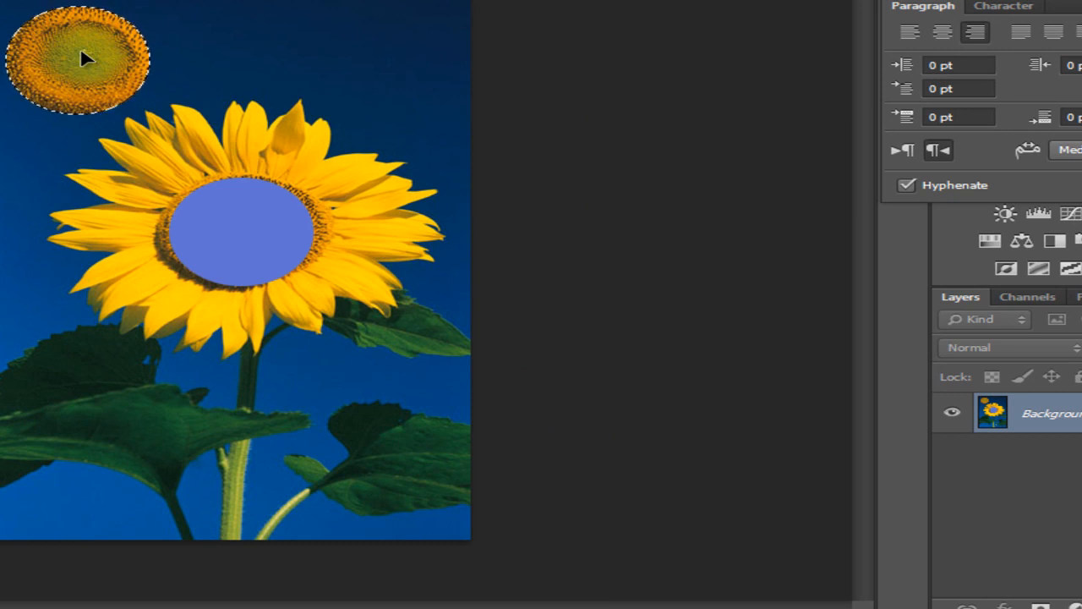
Fill the selected ellipse in the photo's upper-left corner with the Foreground Color (white)
{"action": "key", "text": "shift+F5"}
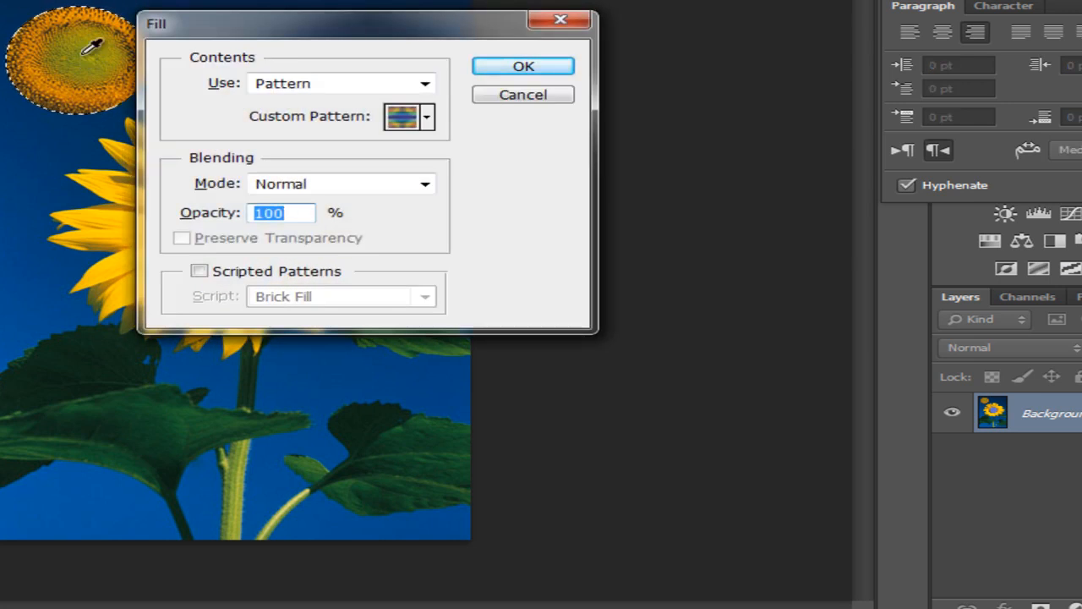
{"action": "left_click", "coordinate": [424, 84]}
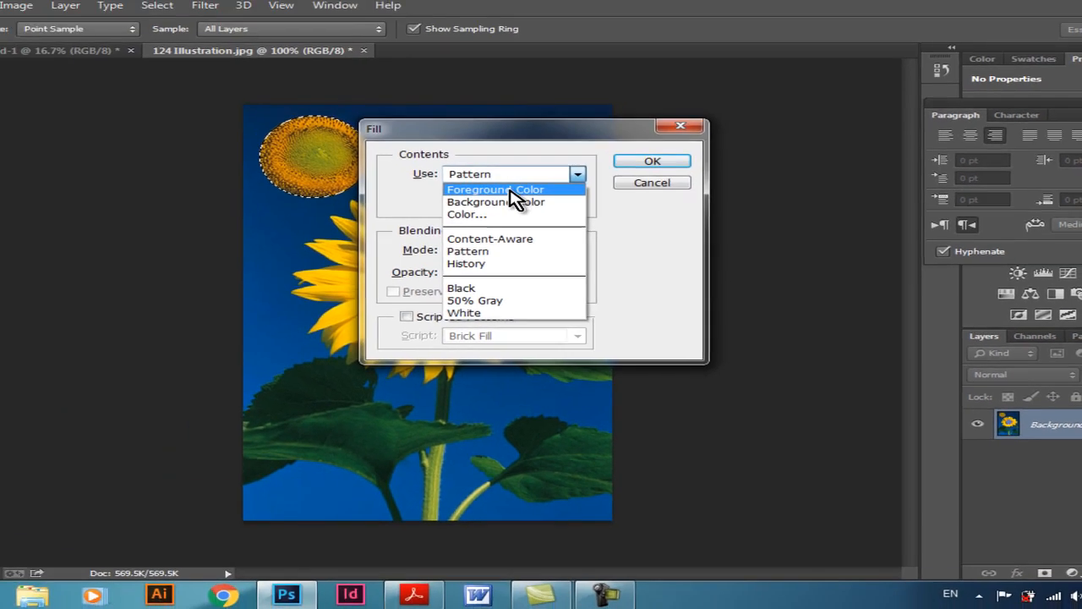
{"action": "left_click", "coordinate": [330, 104]}
{"action": "left_click", "coordinate": [657, 164]}
{"action": "key", "text": "v"}
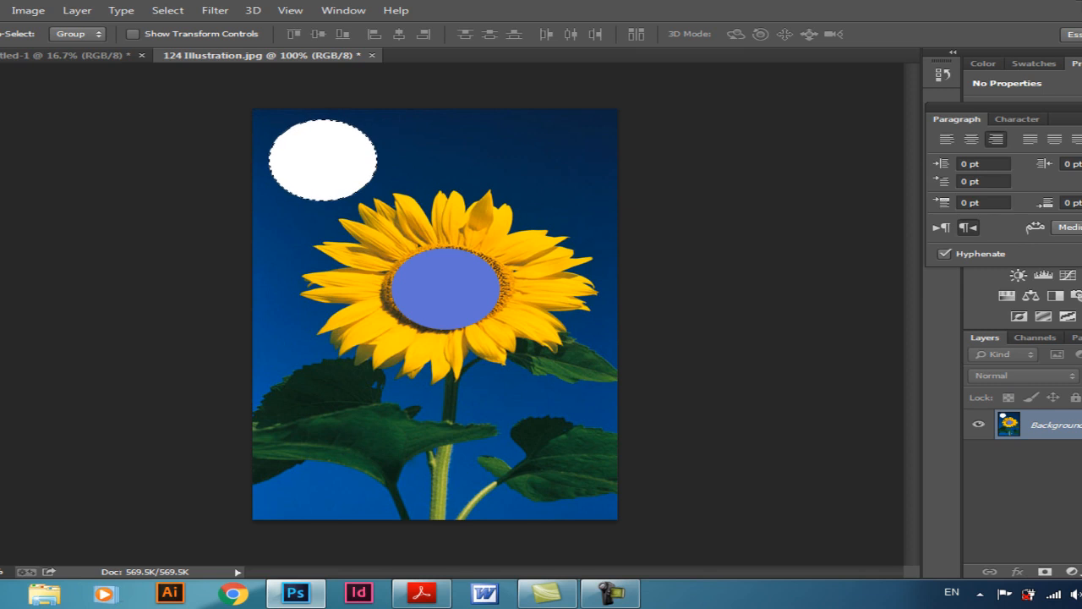
Close the sunflower picture and the Untitled-1 document without saving their changes
{"action": "left_click", "coordinate": [371, 55]}
{"action": "left_click", "coordinate": [433, 210]}
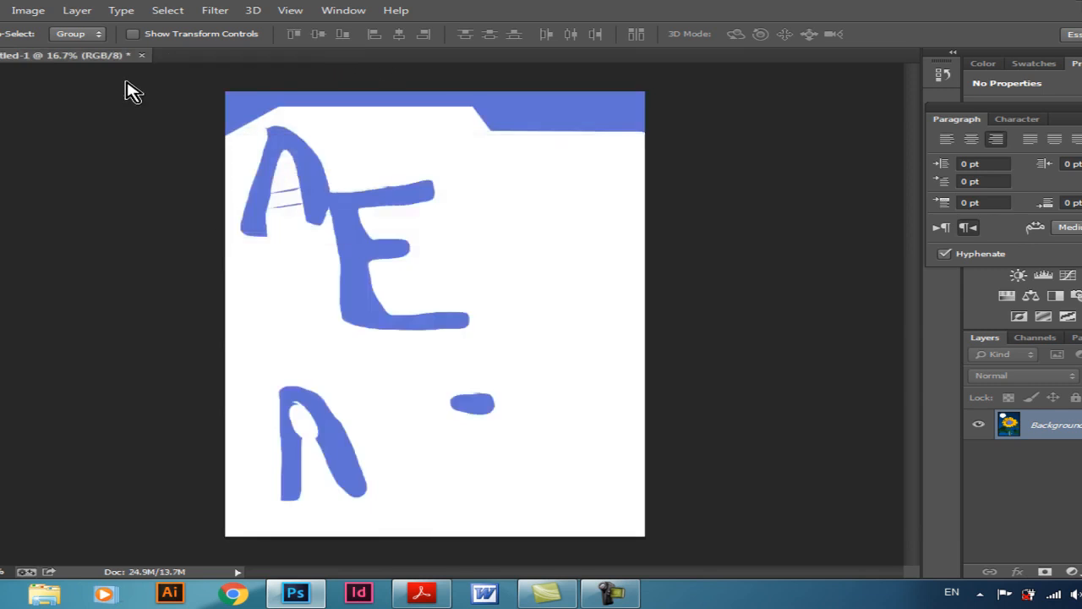
{"action": "left_click", "coordinate": [143, 56]}
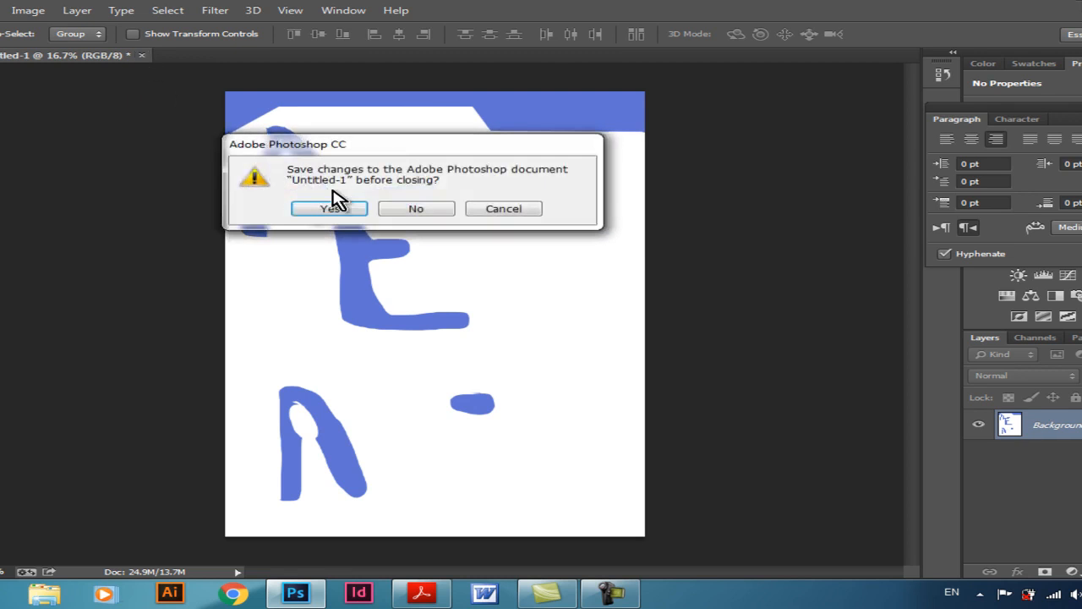
{"action": "left_click", "coordinate": [412, 210]}
Browse for files to open in the Quiz2 folder under 02 Quizzes of the Computer Graphics Course Materials
{"action": "key", "text": "alt+f"}
{"action": "left_click", "coordinate": [18, 43]}
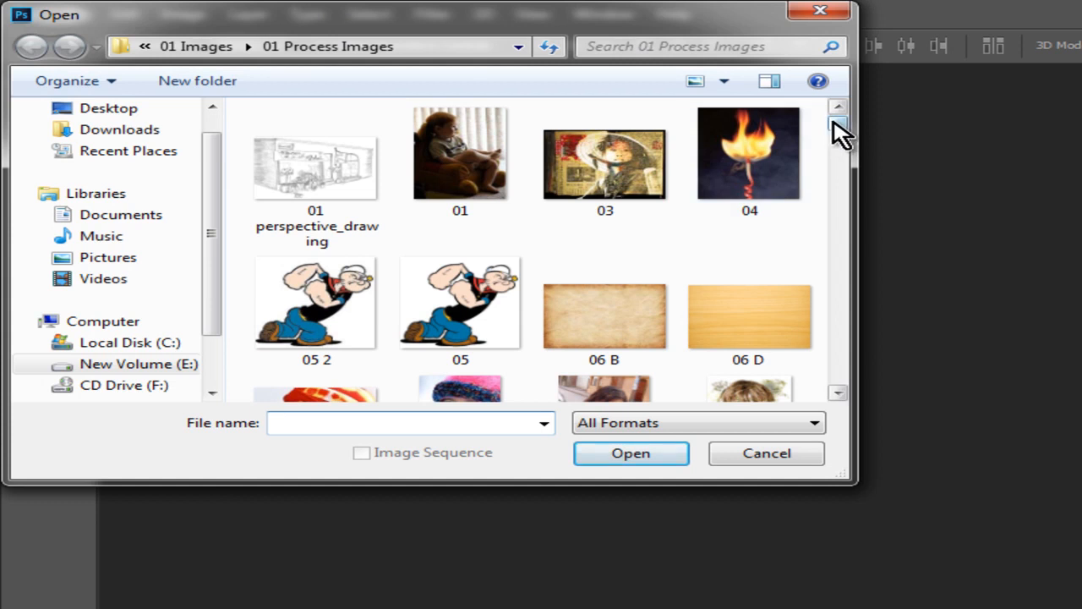
{"action": "left_click", "coordinate": [144, 47]}
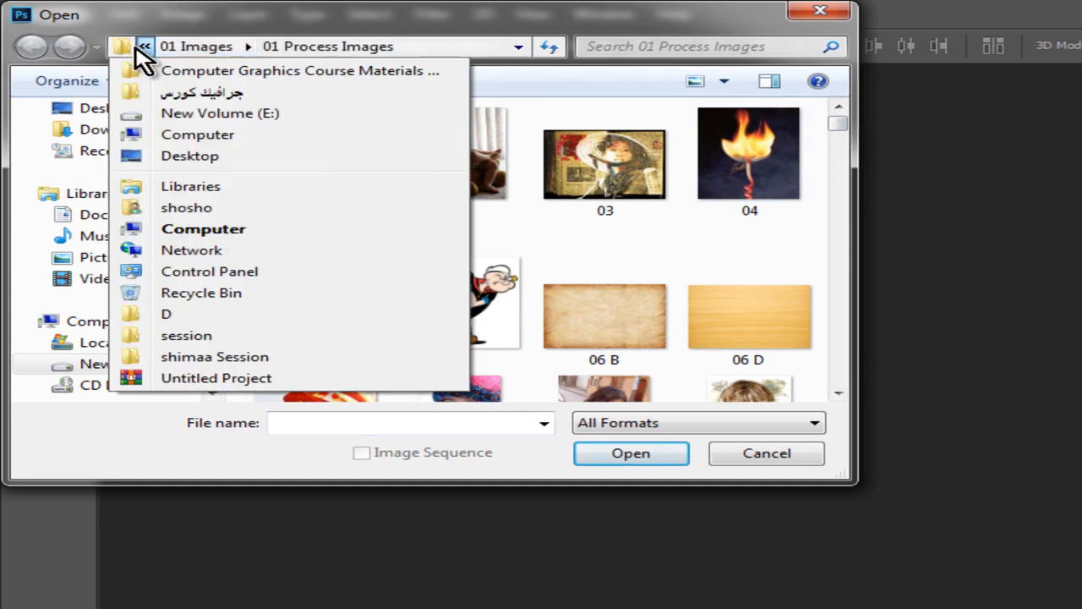
{"action": "left_click", "coordinate": [178, 93]}
{"action": "double_click", "coordinate": [416, 142]}
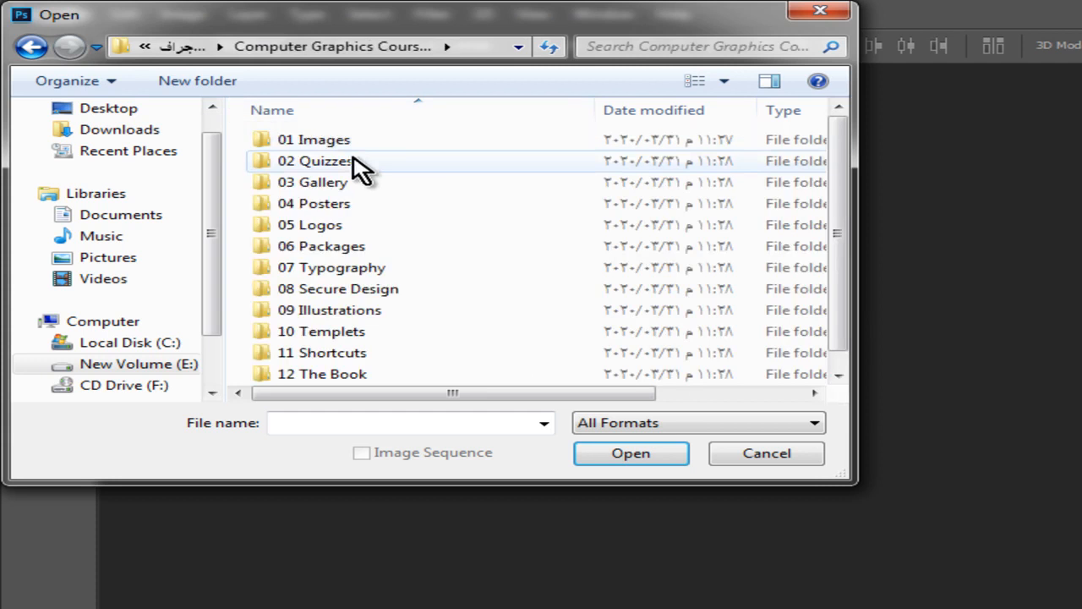
{"action": "double_click", "coordinate": [357, 164]}
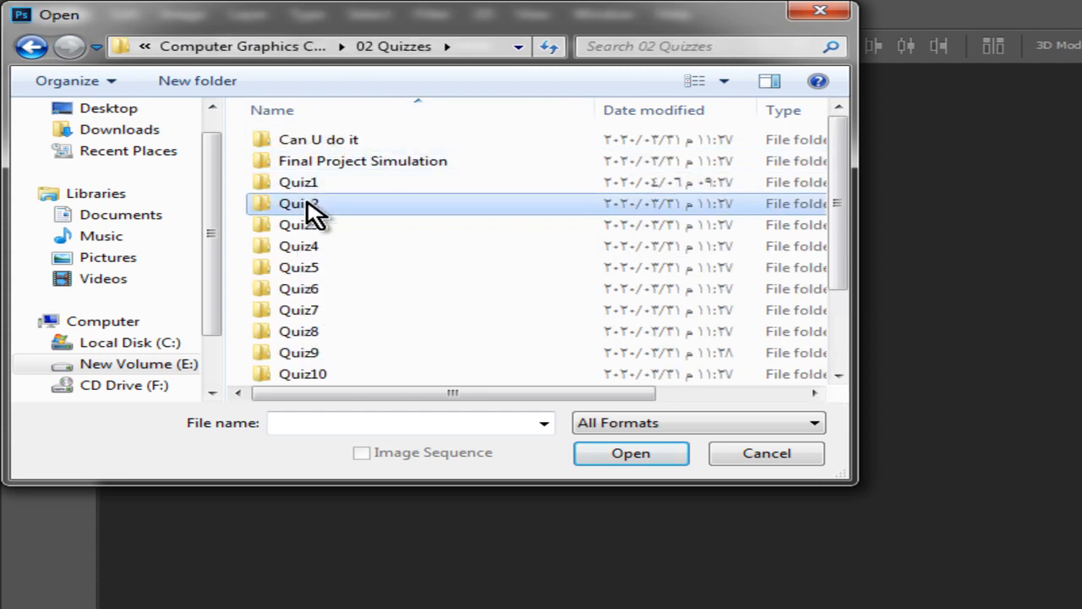
{"action": "double_click", "coordinate": [302, 203]}
{"action": "left_click_drag", "start_coordinate": [838, 201], "coordinate": [846, 225]}
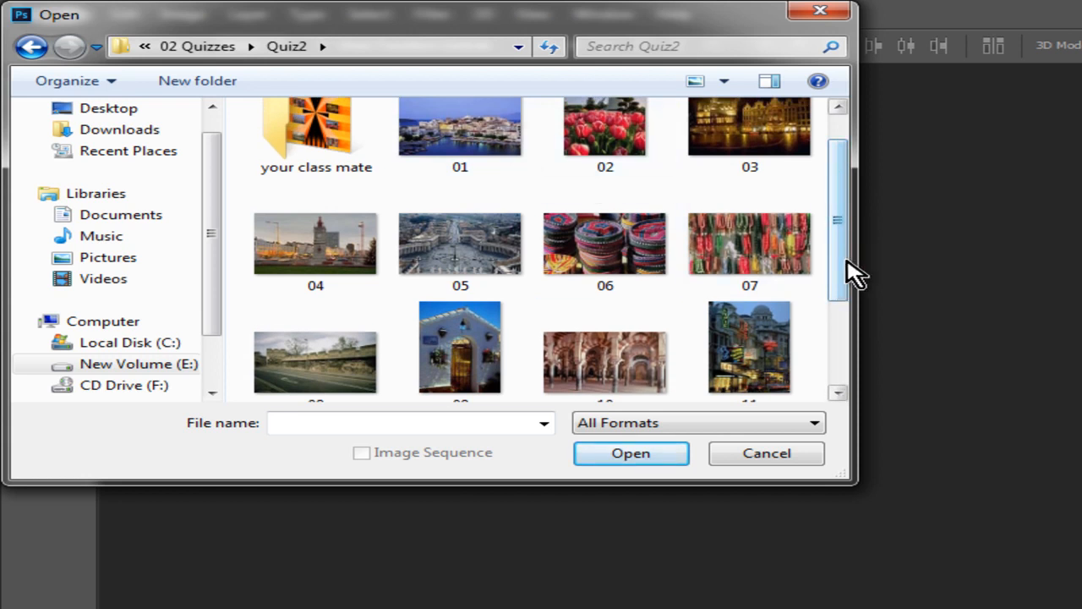
Open the images 01, 02, 03, 04, 05 and Original together from the Quiz2 folder
{"action": "left_click", "coordinate": [463, 140]}
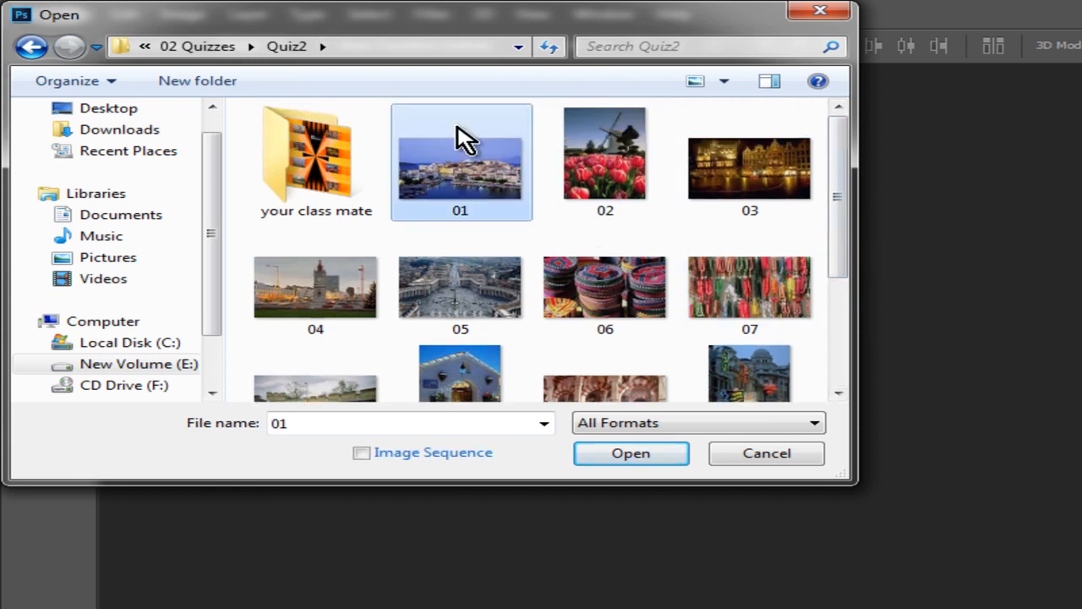
{"action": "left_click", "coordinate": [630, 187], "text": "ctrl"}
{"action": "left_click", "coordinate": [731, 201], "text": "ctrl"}
{"action": "left_click", "coordinate": [339, 299], "text": "ctrl"}
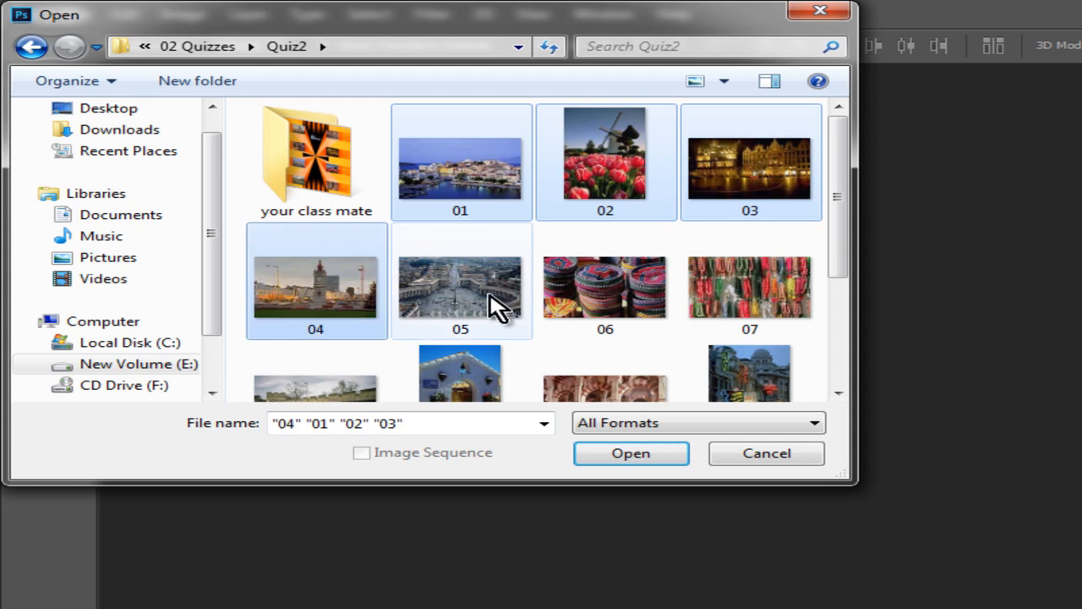
{"action": "left_click", "coordinate": [476, 306], "text": "ctrl"}
{"action": "left_click_drag", "start_coordinate": [838, 237], "coordinate": [833, 375]}
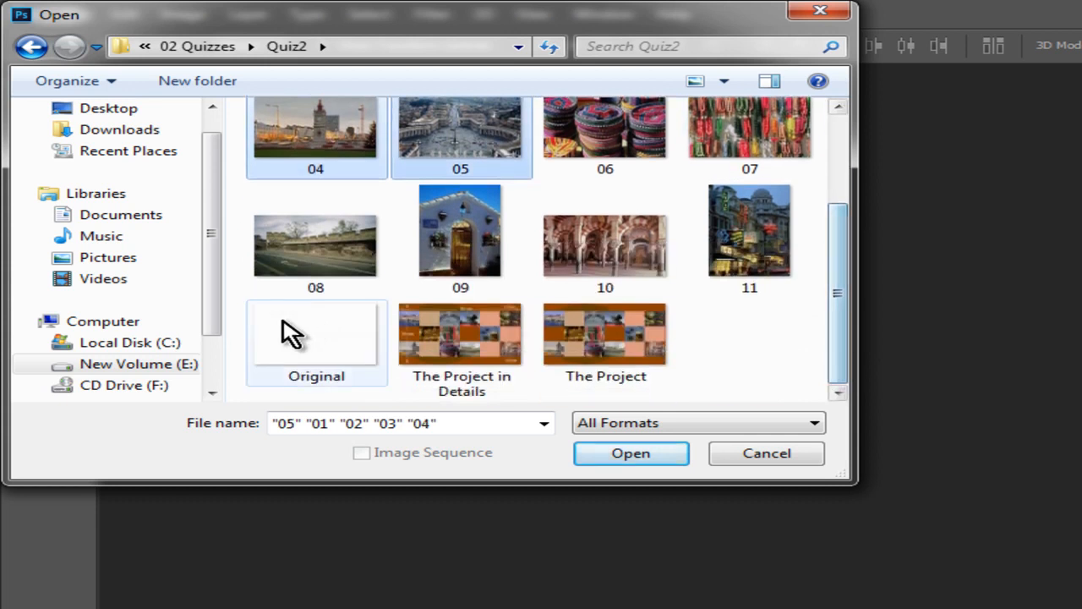
{"action": "left_click", "coordinate": [308, 326], "text": "ctrl"}
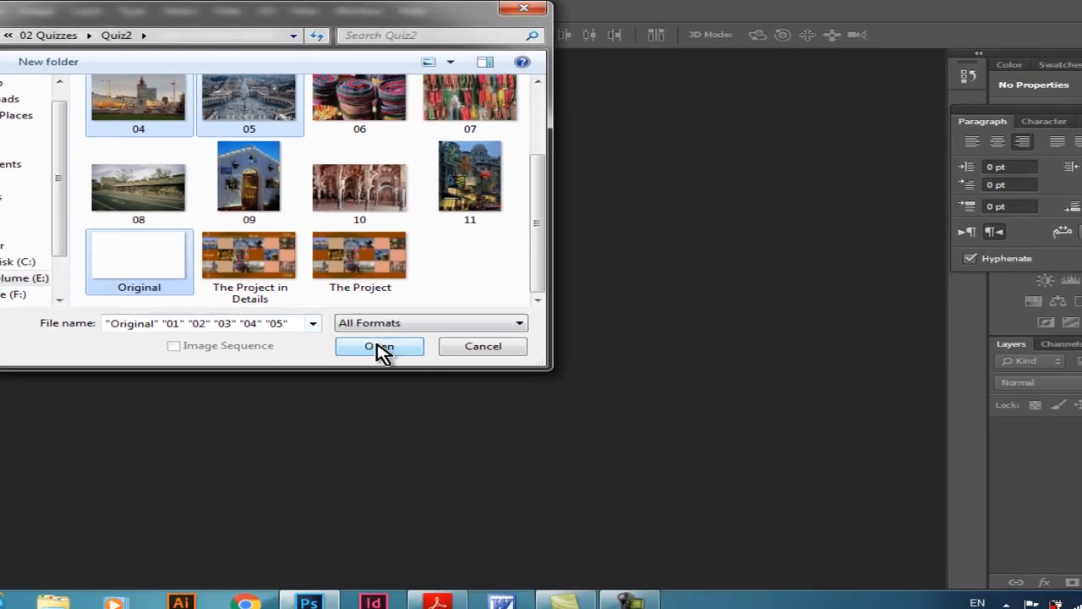
{"action": "left_click", "coordinate": [379, 347]}
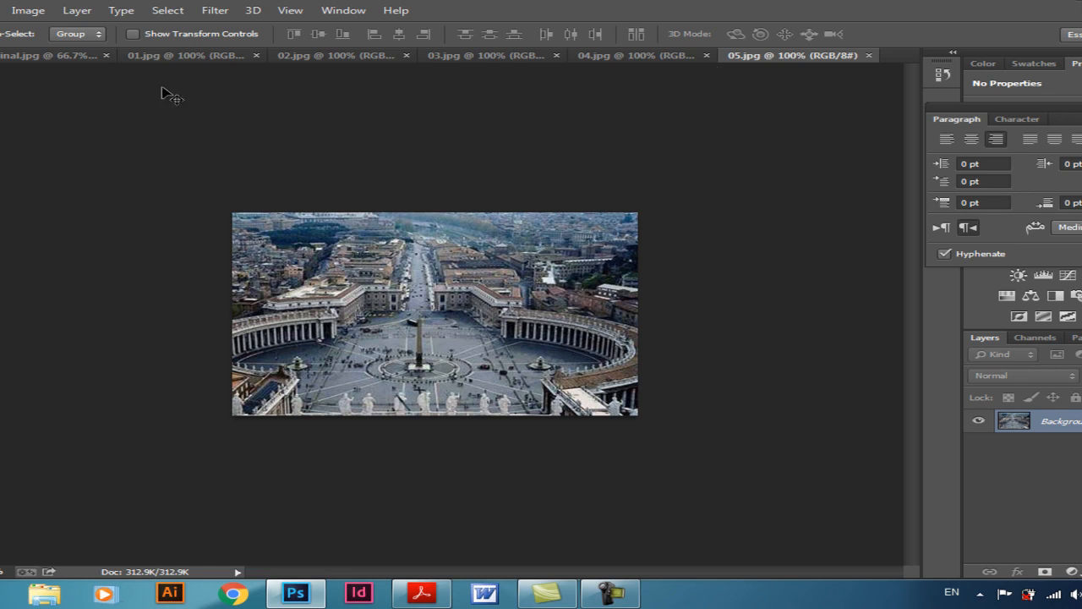
In 01.jpg, place a Fixed Size rectangular marquee of 5 cm by 5 cm over the middle of the harbour town
{"action": "left_click", "coordinate": [34, 56]}
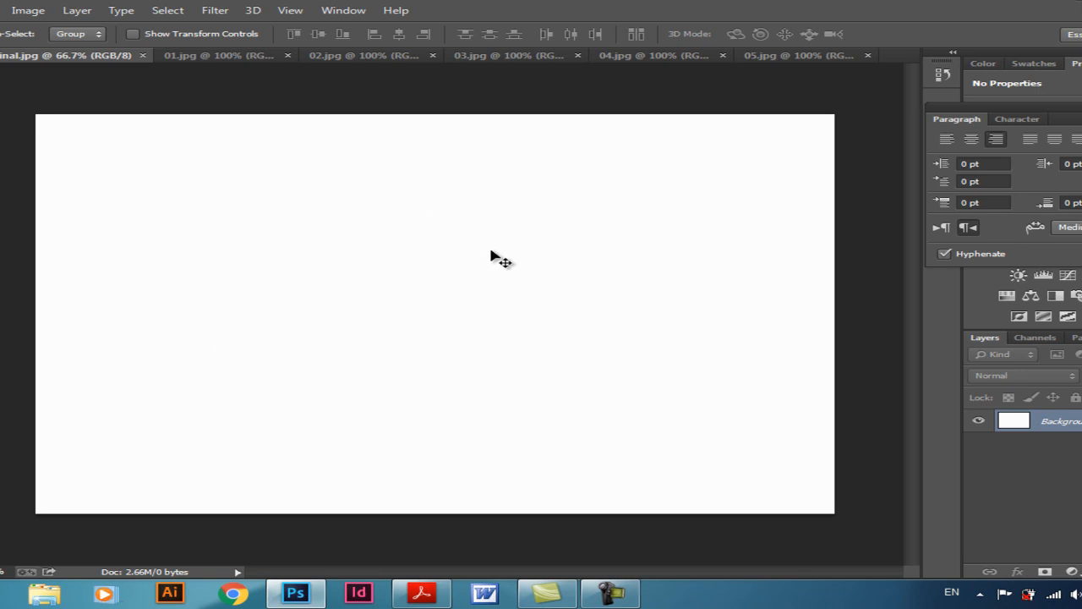
{"action": "left_click", "coordinate": [186, 61]}
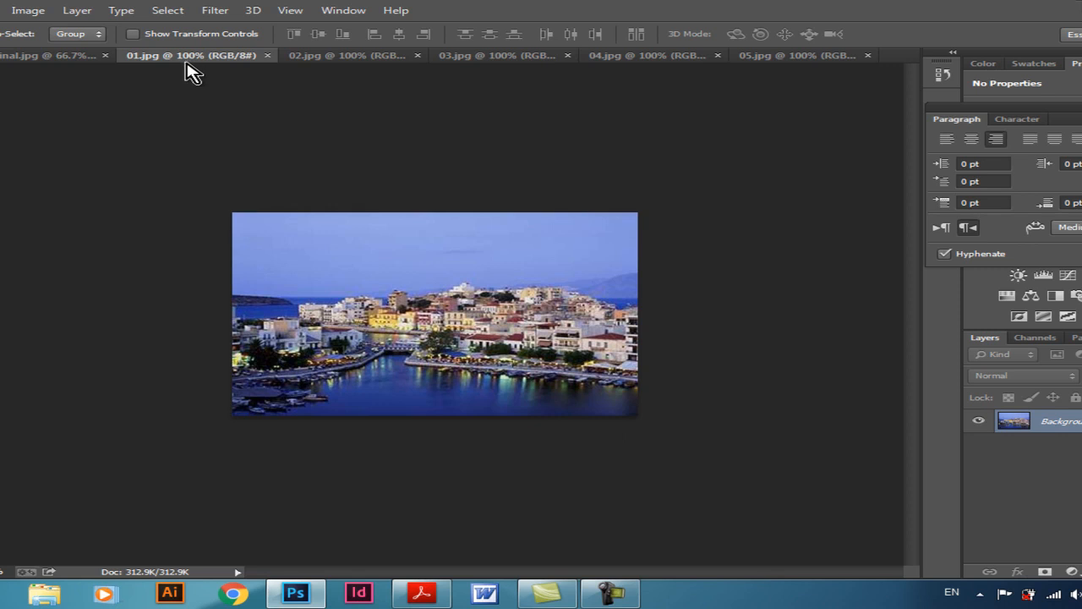
{"action": "left_click", "coordinate": [0, 76]}
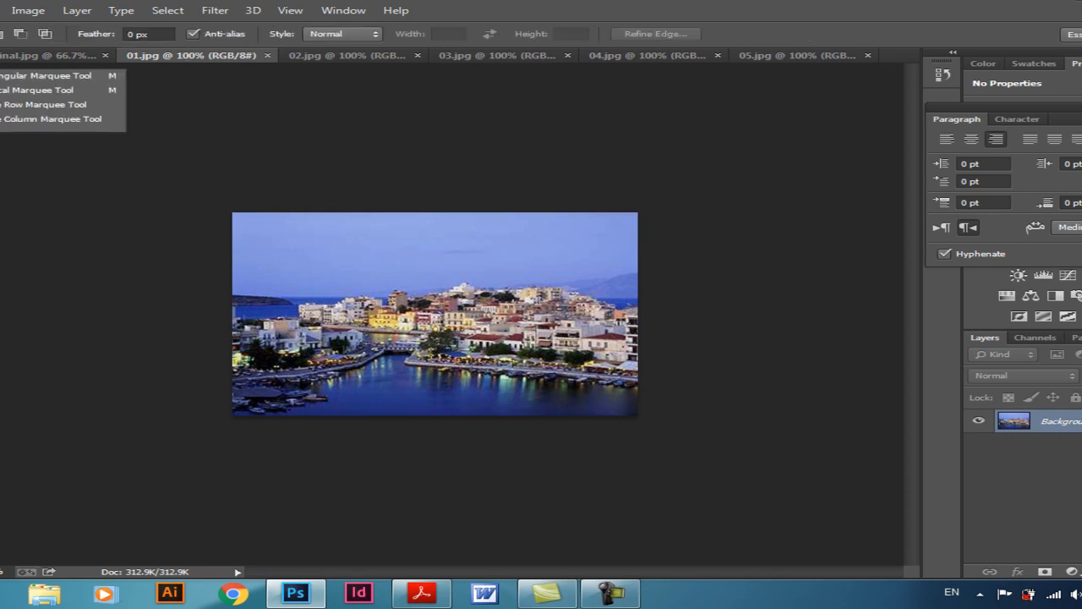
{"action": "left_click", "coordinate": [7, 76]}
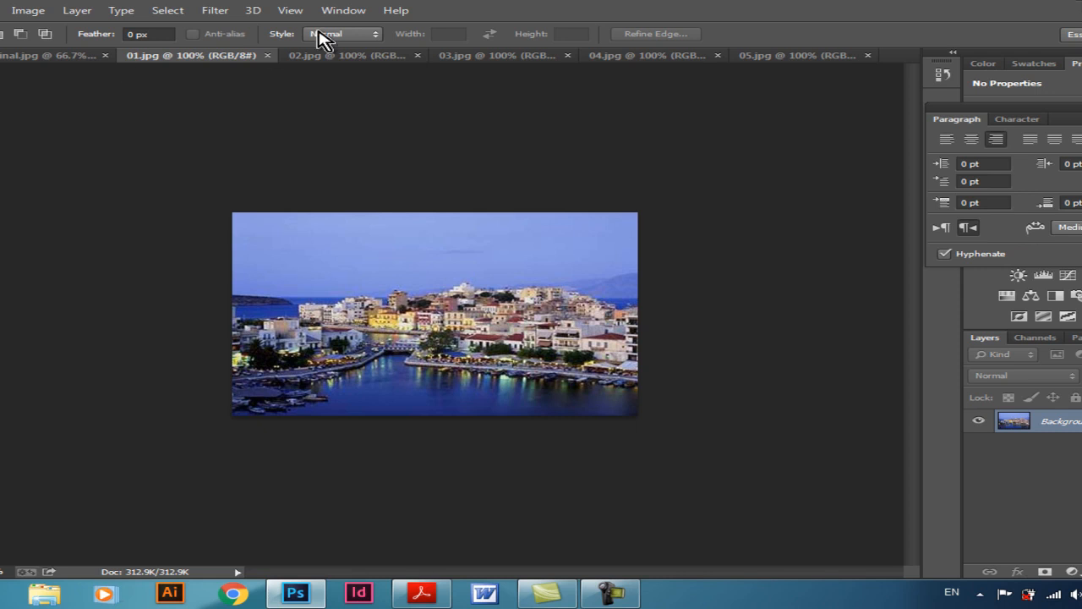
{"action": "left_click", "coordinate": [374, 38]}
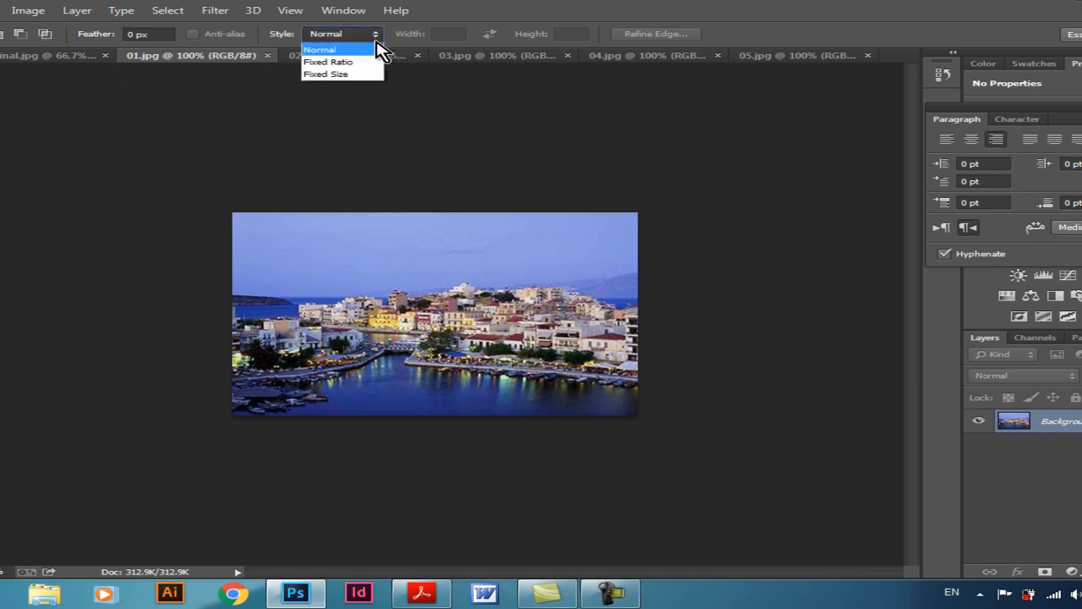
{"action": "left_click", "coordinate": [342, 76]}
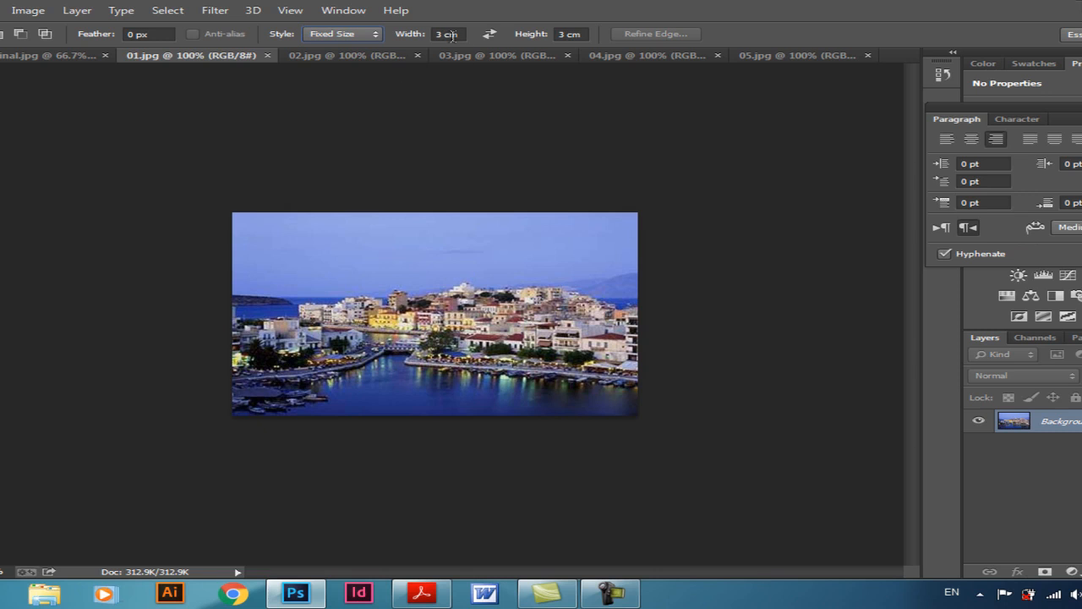
{"action": "left_click", "coordinate": [441, 36]}
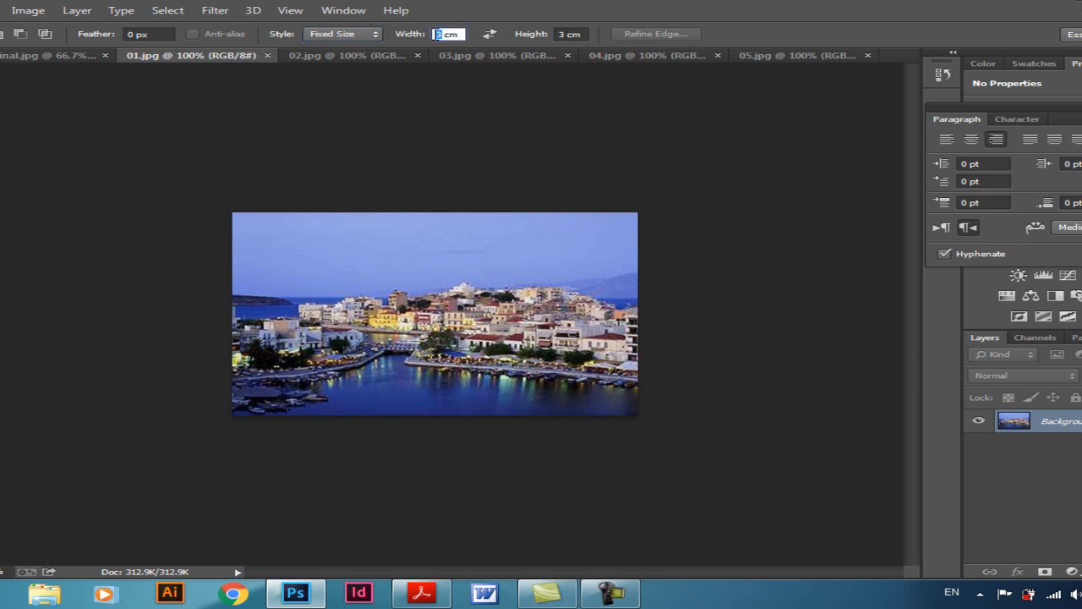
{"action": "double_click", "coordinate": [561, 34]}
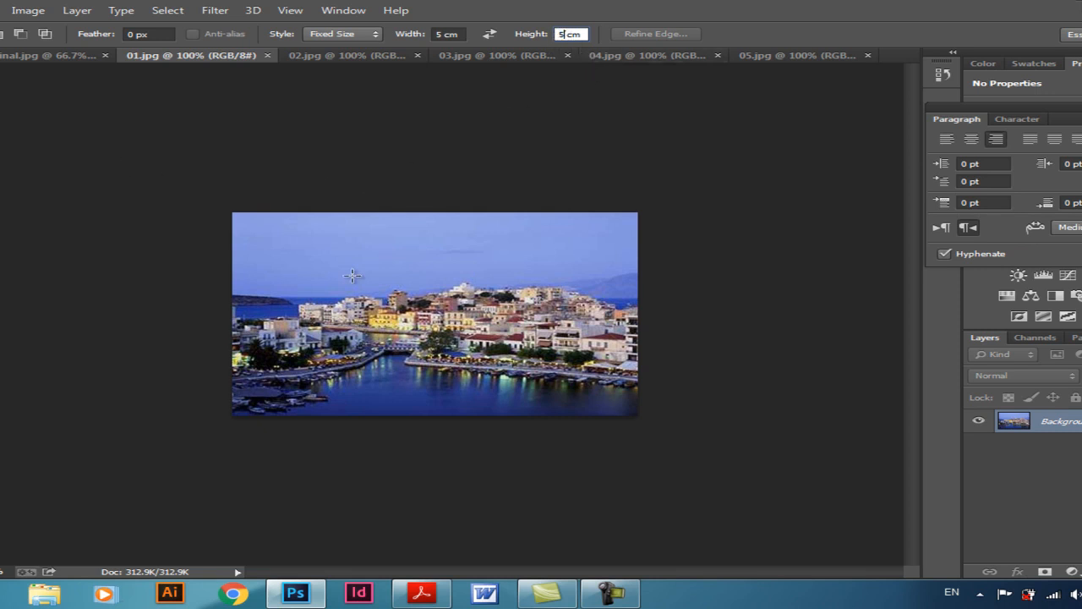
{"action": "mouse_move", "coordinate": [337, 266]}
{"action": "left_mouse_down"}
{"action": "mouse_move", "coordinate": [396, 279]}
{"action": "mouse_move", "coordinate": [355, 257]}
{"action": "mouse_move", "coordinate": [322, 279]}
{"action": "mouse_move", "coordinate": [335, 279]}
{"action": "left_mouse_up"}
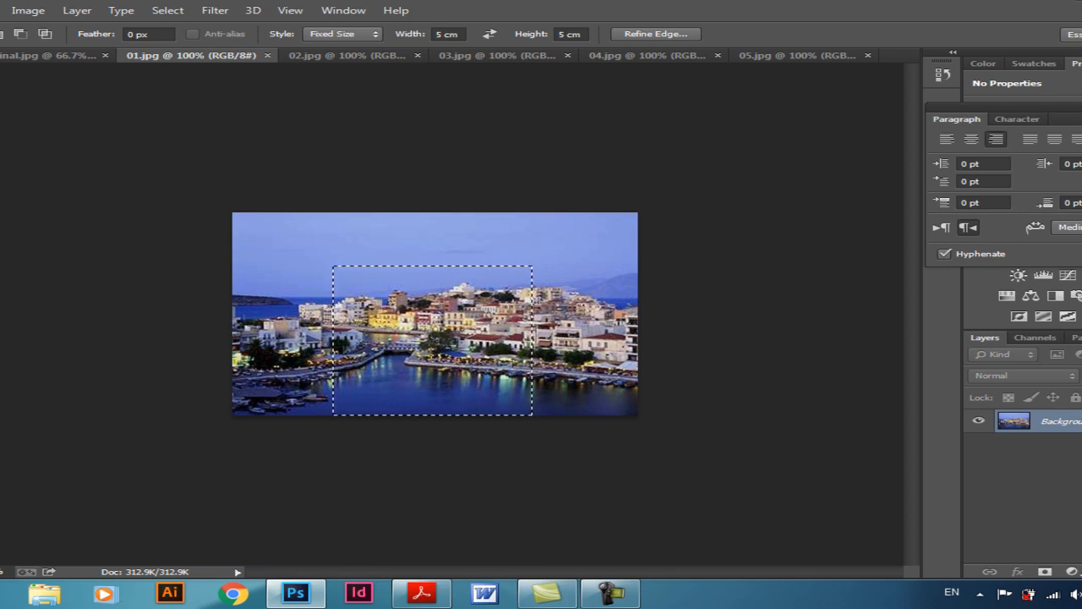
Move the selected part of the harbour photo into Original.jpg with the Move Tool and place it near the upper-left corner
{"action": "key", "text": "v"}
{"action": "left_click_drag", "start_coordinate": [464, 341], "coordinate": [328, 267]}
{"action": "left_click_drag", "start_coordinate": [203, 287], "coordinate": [158, 202]}
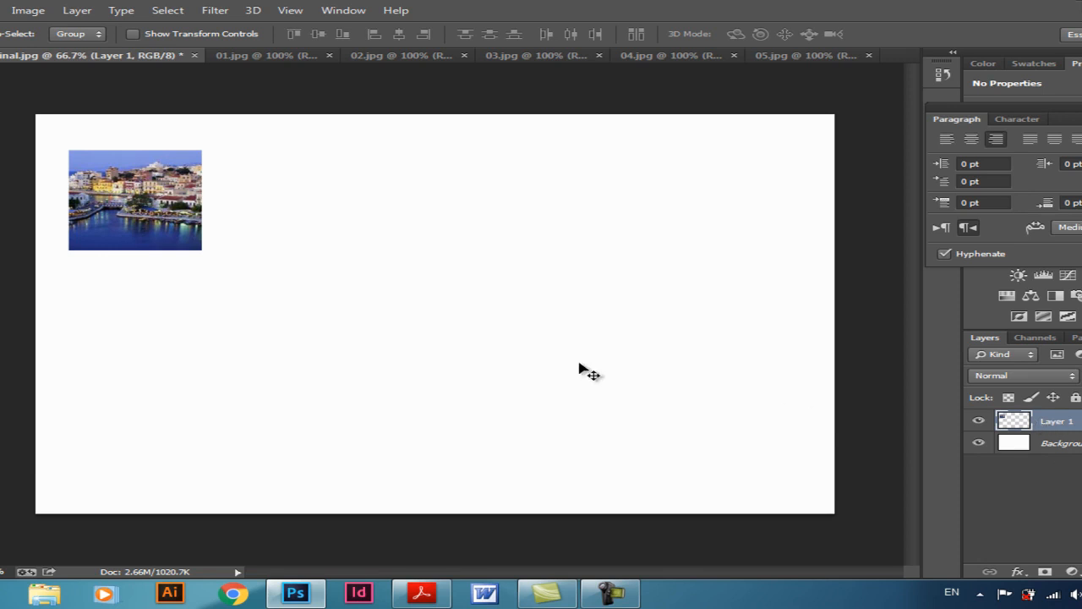
Set the background colour to yellow d4ce2f and fill the Background layer of Original.jpg with it
{"action": "left_click", "coordinate": [1013, 448]}
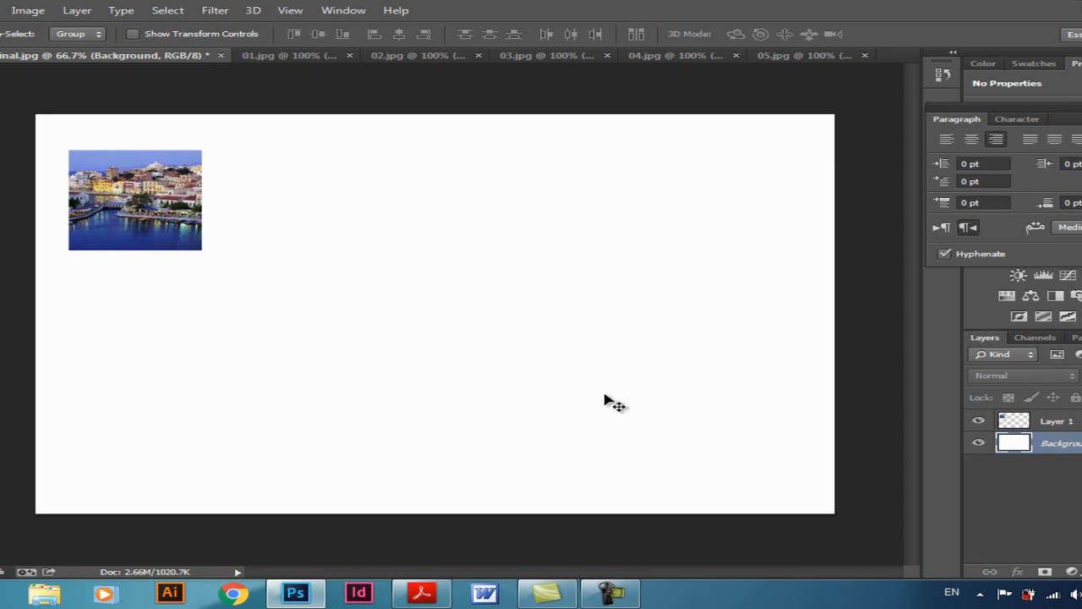
{"action": "left_click", "coordinate": [605, 396]}
{"action": "left_click", "coordinate": [0, 488]}
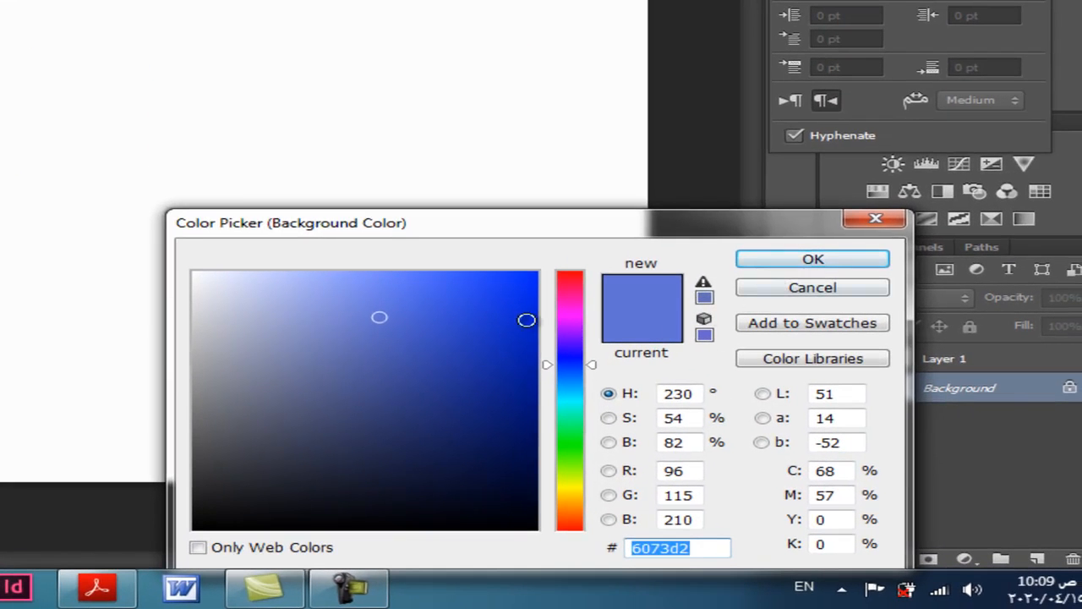
{"action": "left_click_drag", "start_coordinate": [582, 322], "coordinate": [583, 331]}
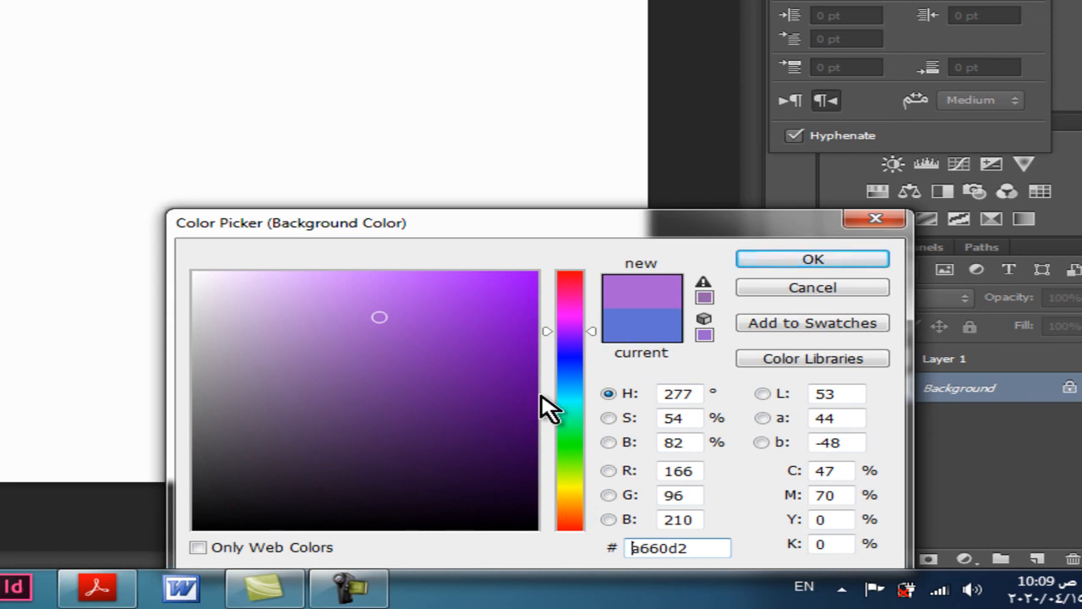
{"action": "left_click_drag", "start_coordinate": [572, 346], "coordinate": [565, 489]}
{"action": "left_click", "coordinate": [460, 314]}
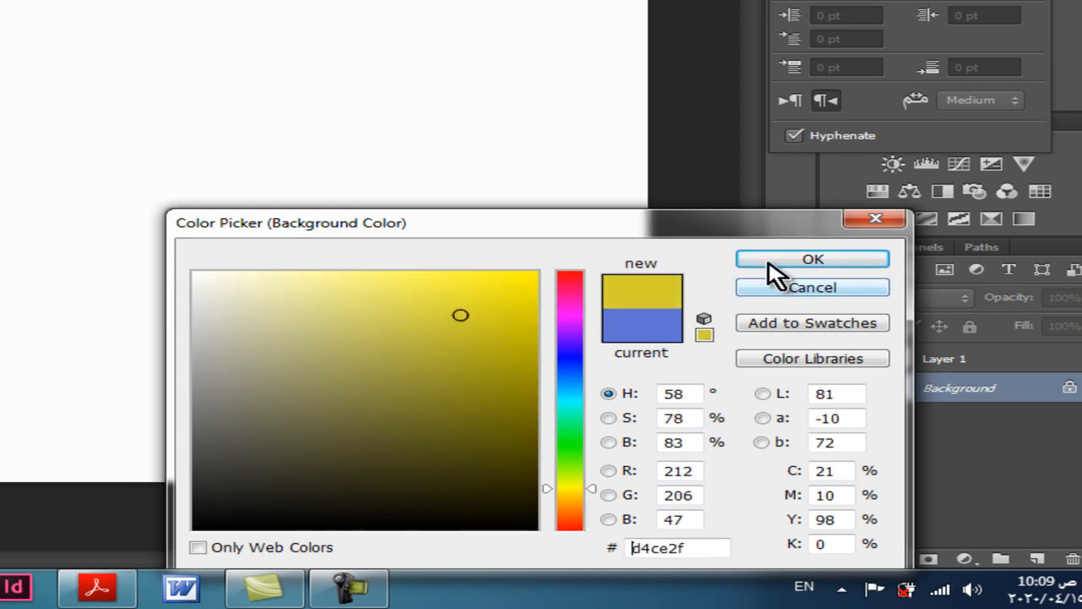
{"action": "left_click", "coordinate": [773, 262]}
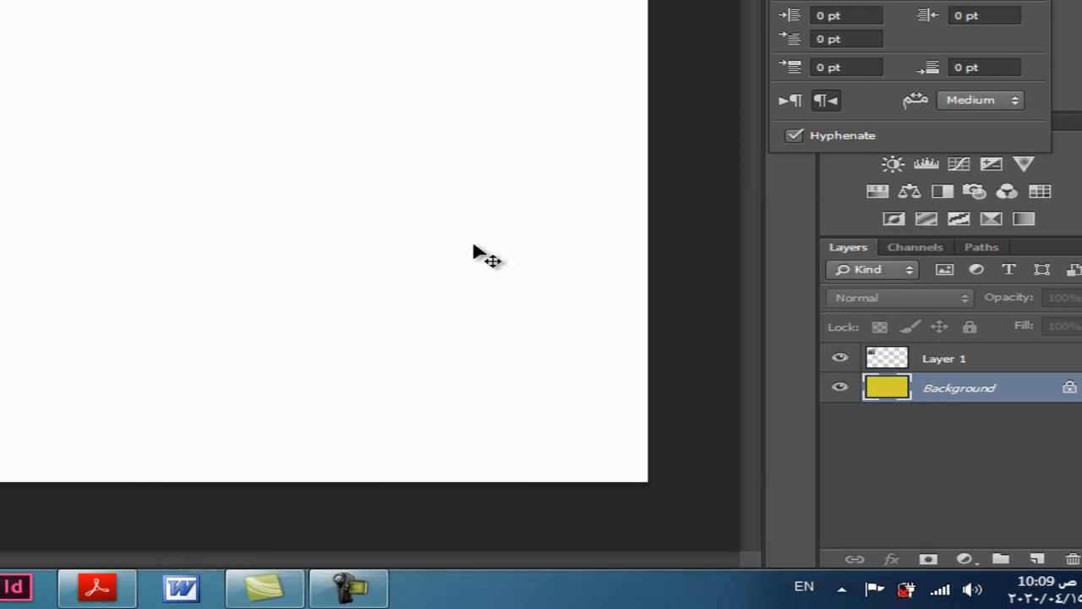
{"action": "key", "text": "alt+BackSpace"}
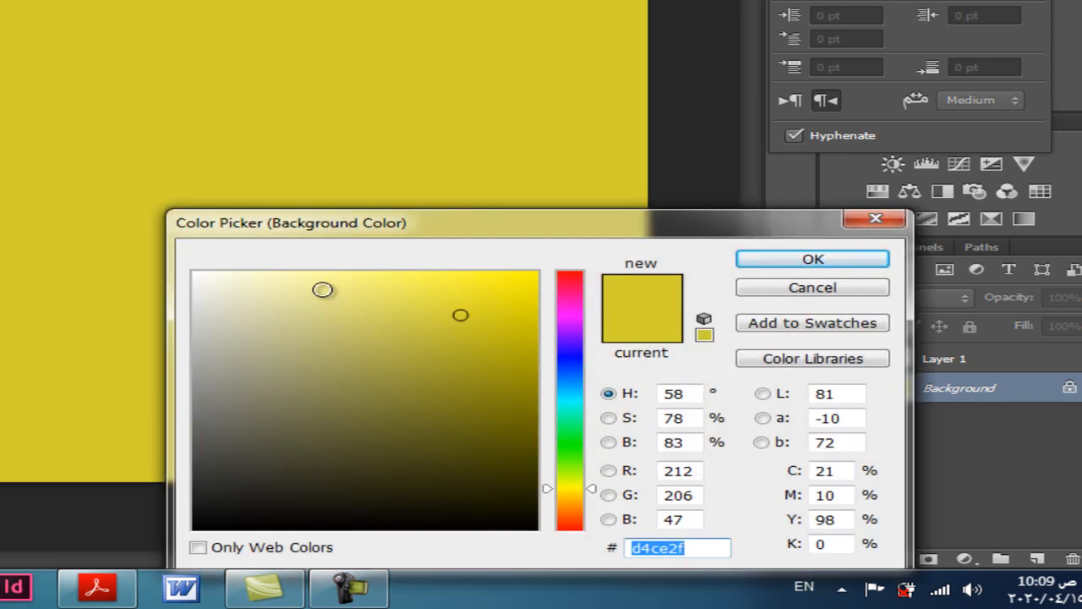
Change the background colour to a darker golden yellow and refill the Background layer with it
{"action": "left_click", "coordinate": [324, 288]}
{"action": "left_click", "coordinate": [768, 262]}
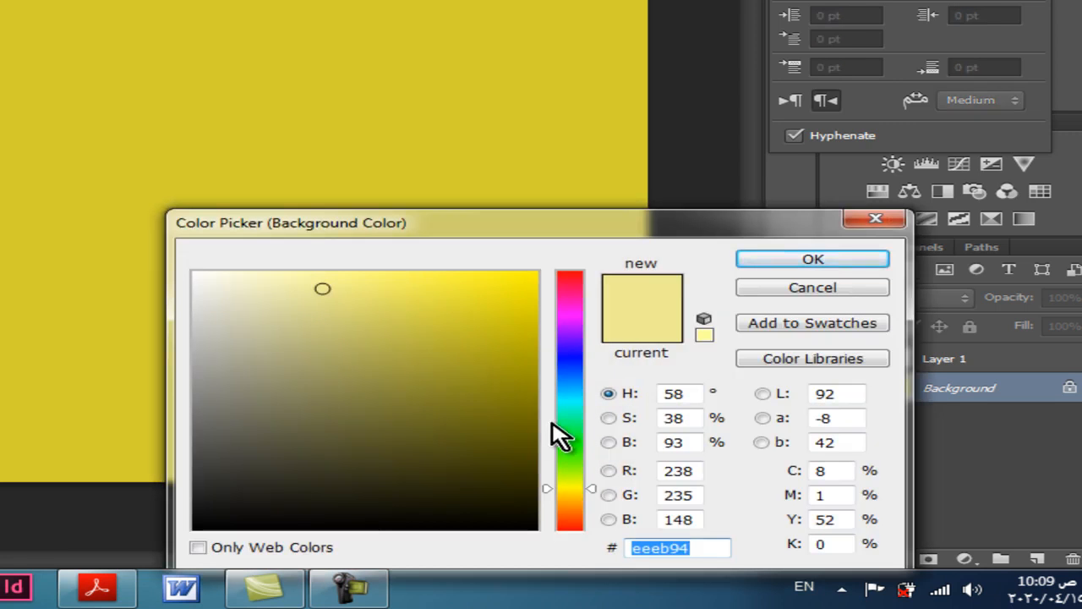
{"action": "left_click_drag", "start_coordinate": [583, 461], "coordinate": [577, 490]}
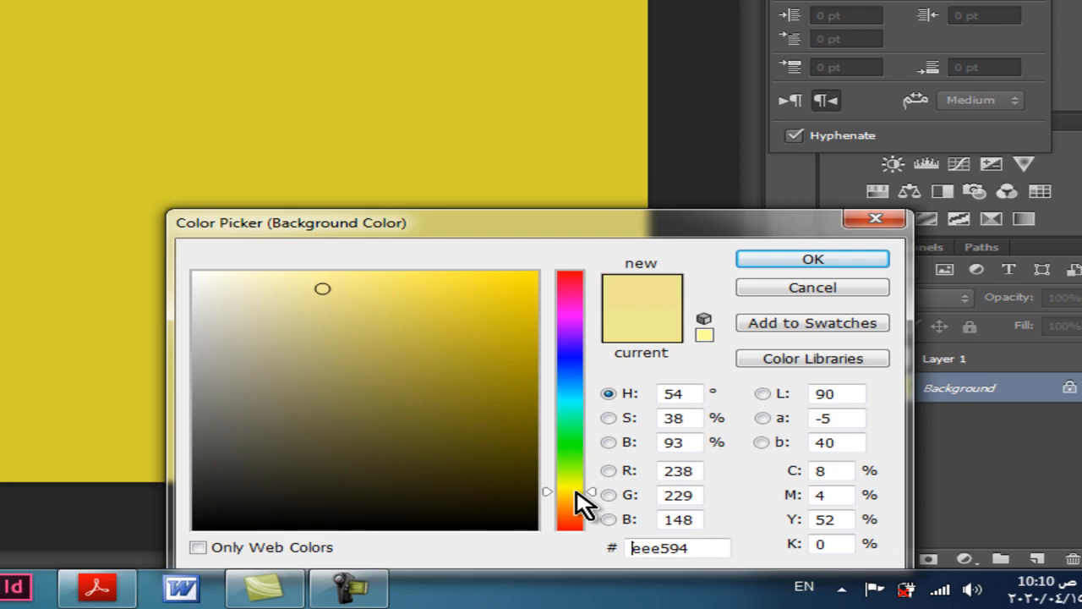
{"action": "left_click", "coordinate": [487, 318]}
{"action": "left_click", "coordinate": [812, 259]}
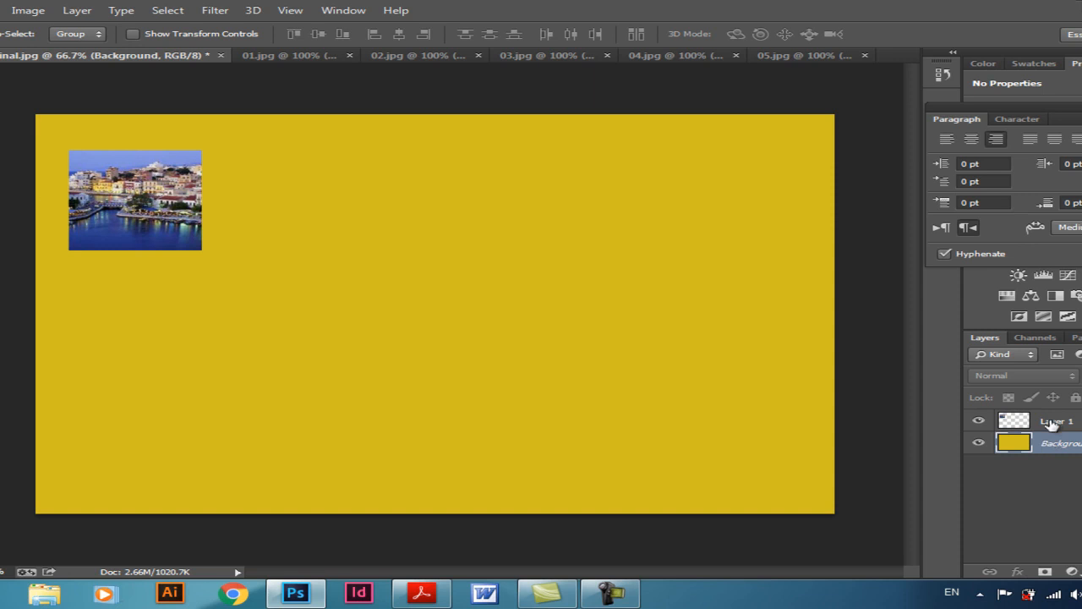
Move the harbour picture on Layer 1 closer to the canvas's upper-left corner and close 01.jpg
{"action": "left_click", "coordinate": [1048, 421]}
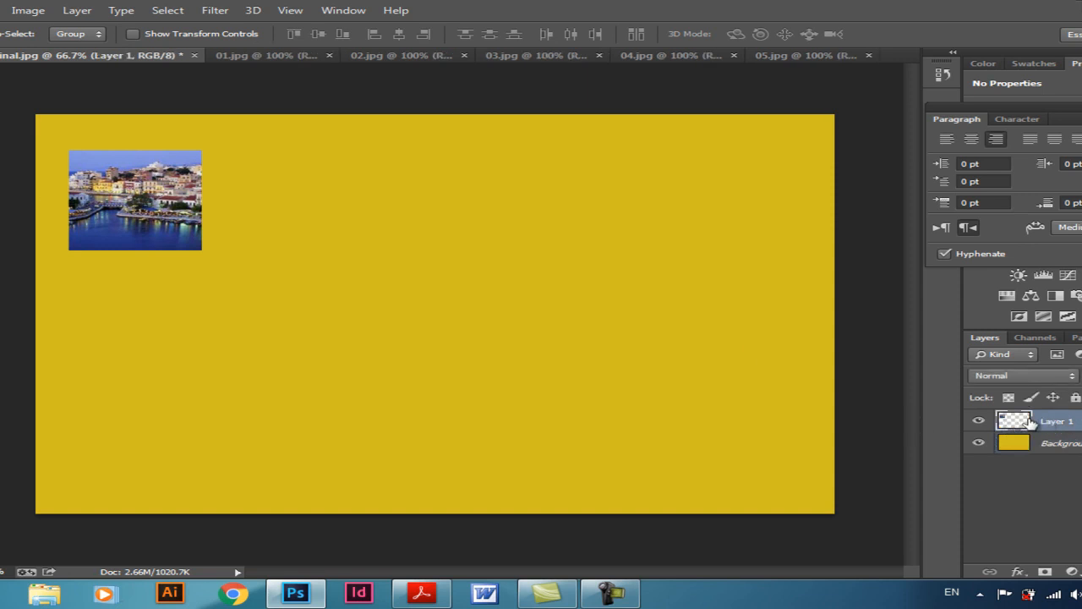
{"action": "left_click_drag", "start_coordinate": [146, 206], "coordinate": [133, 188]}
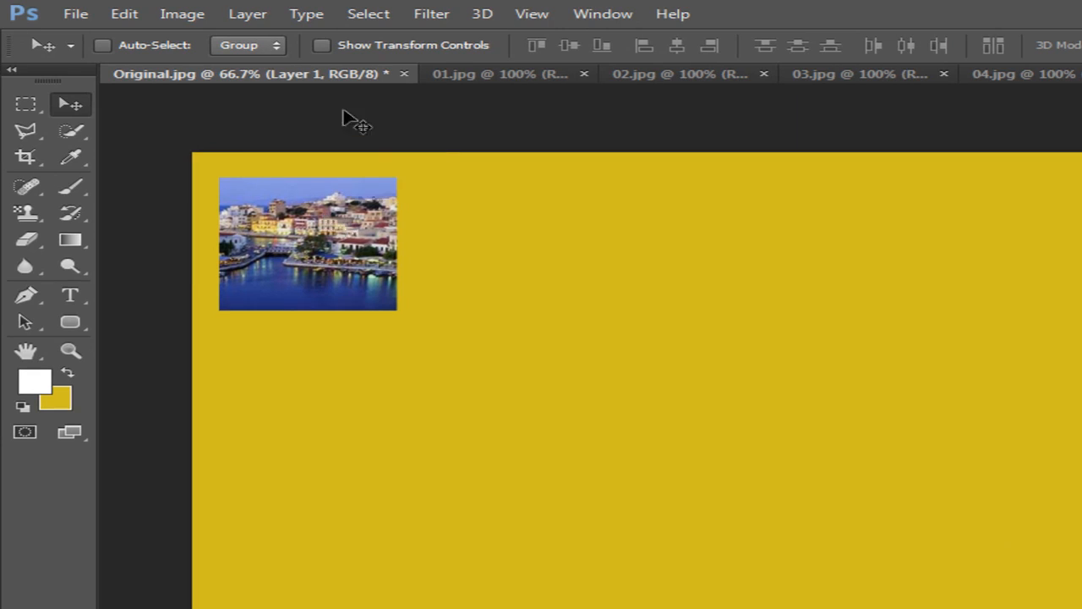
{"action": "left_click", "coordinate": [461, 74]}
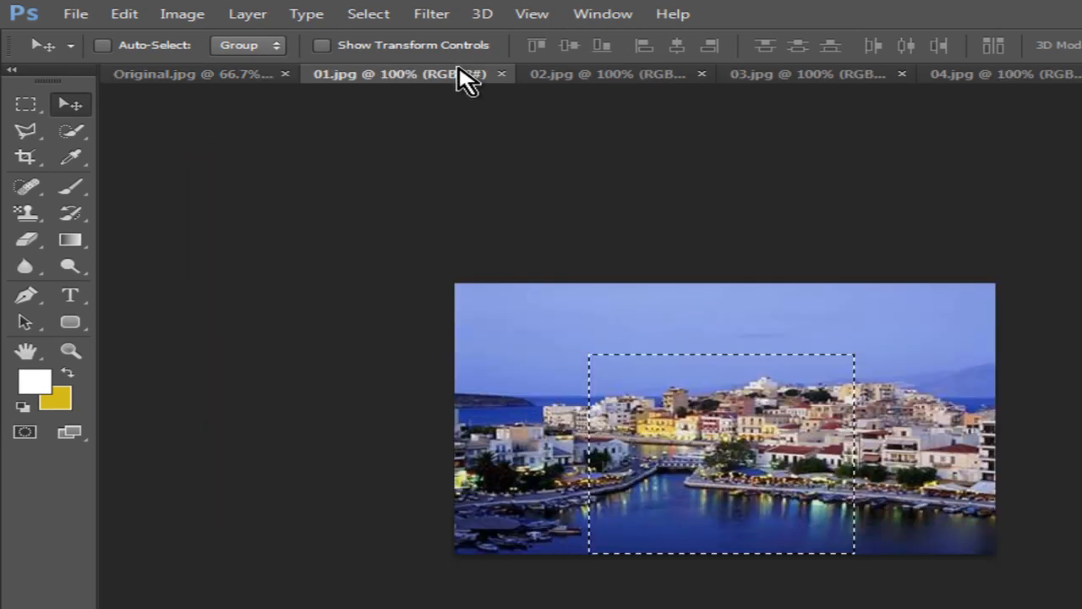
{"action": "left_click", "coordinate": [502, 74]}
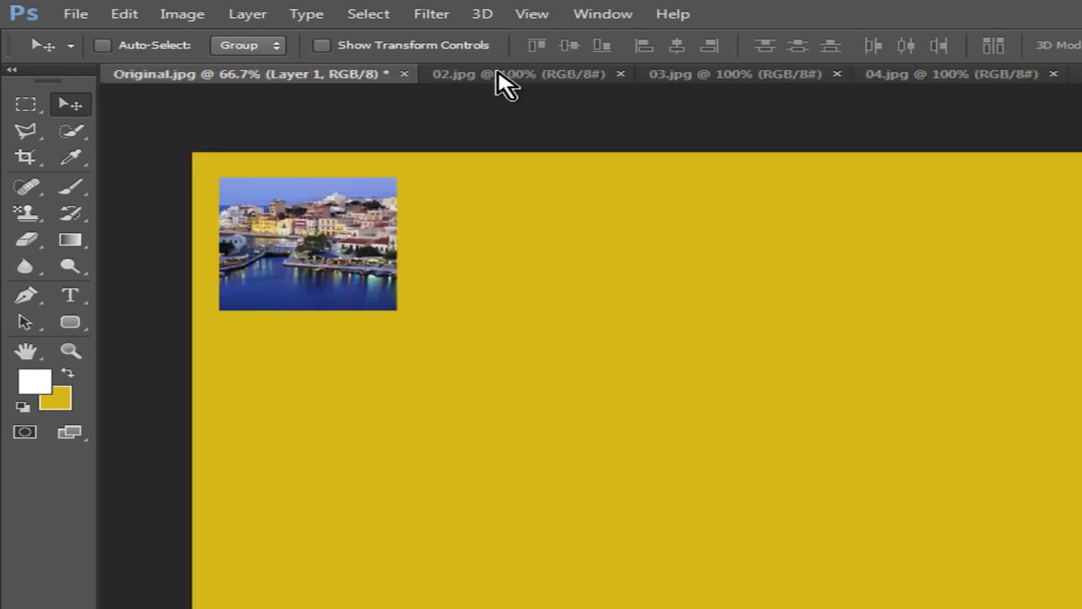
Select a 5 cm square of the windmill and tulip photo 02.jpg and move it into Original.jpg beside the harbour picture
{"action": "left_click", "coordinate": [478, 76]}
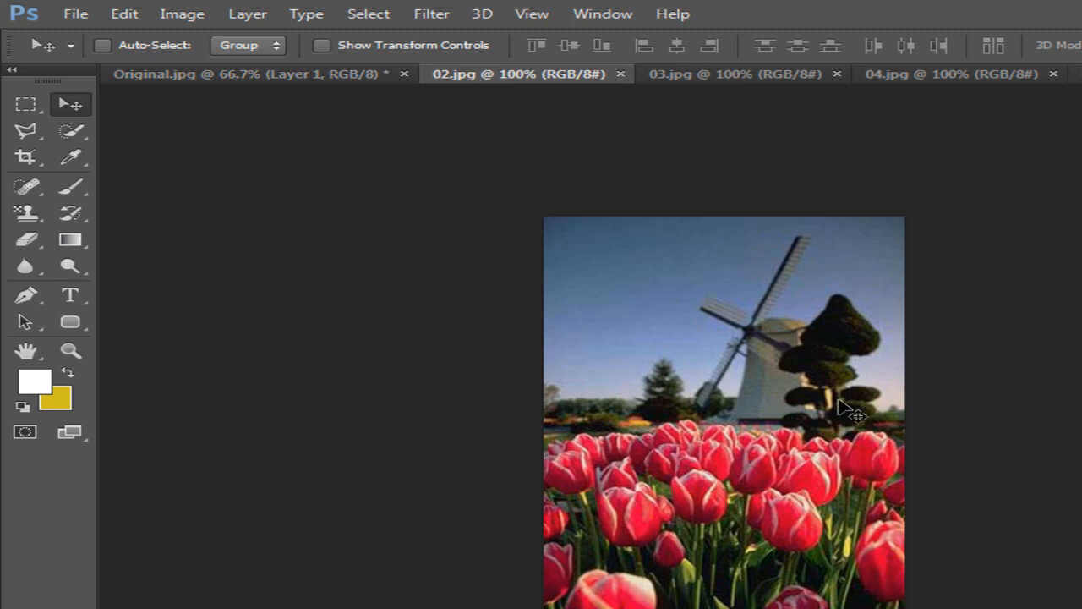
{"action": "left_click", "coordinate": [19, 108]}
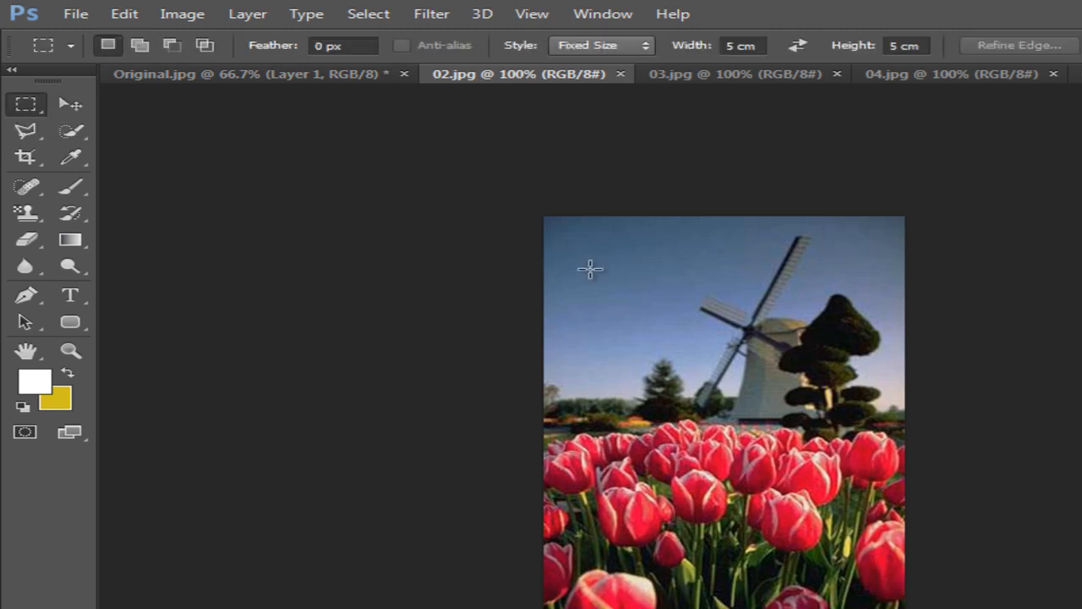
{"action": "left_click_drag", "start_coordinate": [683, 316], "coordinate": [610, 317]}
{"action": "left_click", "coordinate": [70, 103]}
{"action": "left_click_drag", "start_coordinate": [740, 389], "coordinate": [728, 372]}
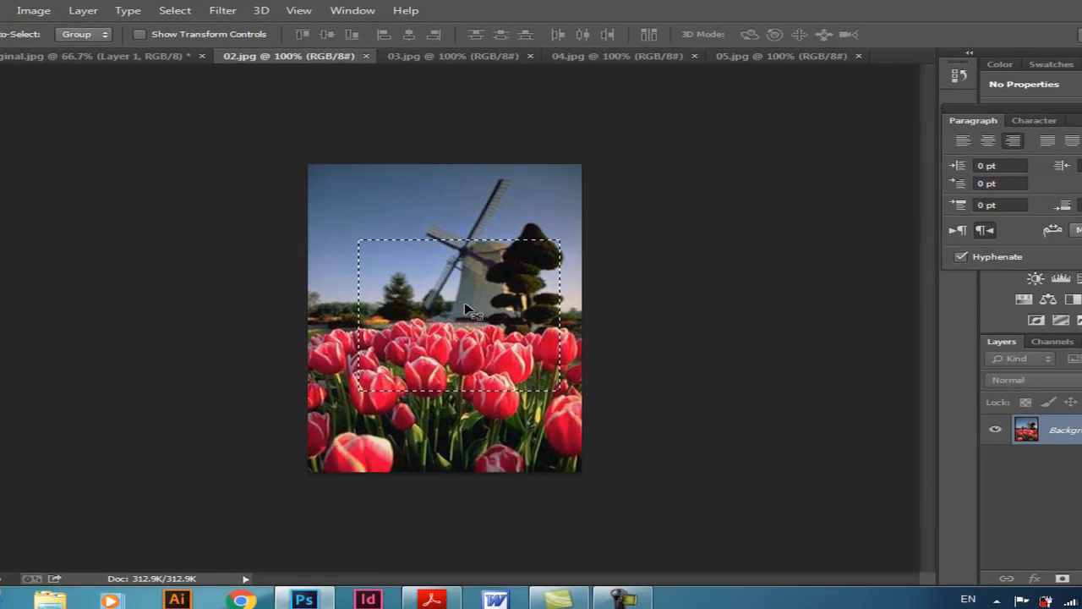
{"action": "left_click_drag", "start_coordinate": [437, 280], "coordinate": [306, 188]}
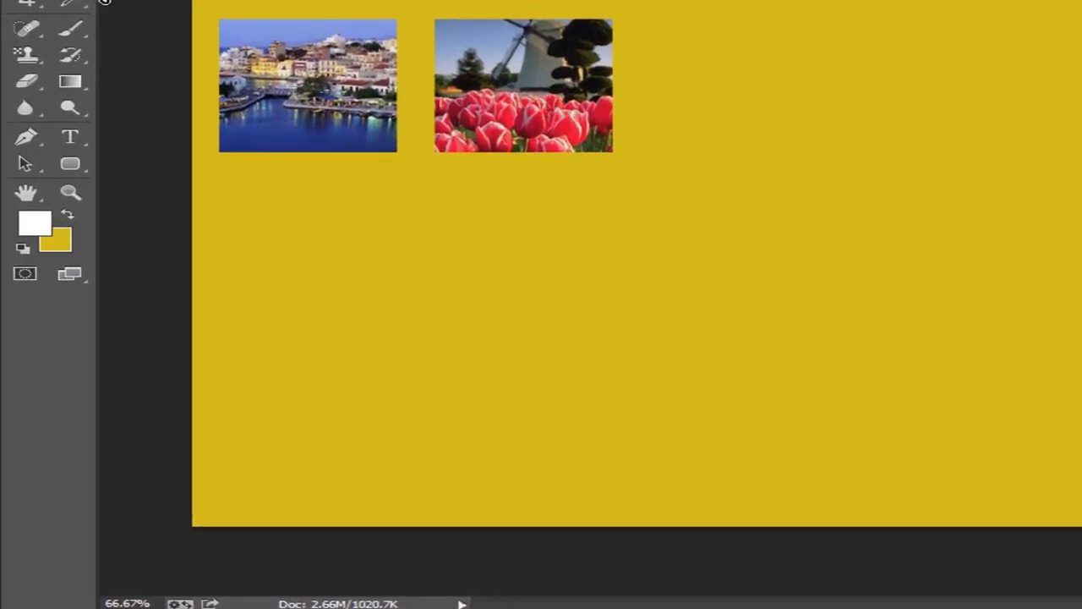
Place a 5 cm square selection beside the tulip picture in Original.jpg, fill it with a red background colour and deselect
{"action": "mouse_move", "coordinate": [650, 28]}
{"action": "left_mouse_down"}
{"action": "mouse_move", "coordinate": [688, 43]}
{"action": "mouse_move", "coordinate": [660, 26]}
{"action": "left_mouse_up"}
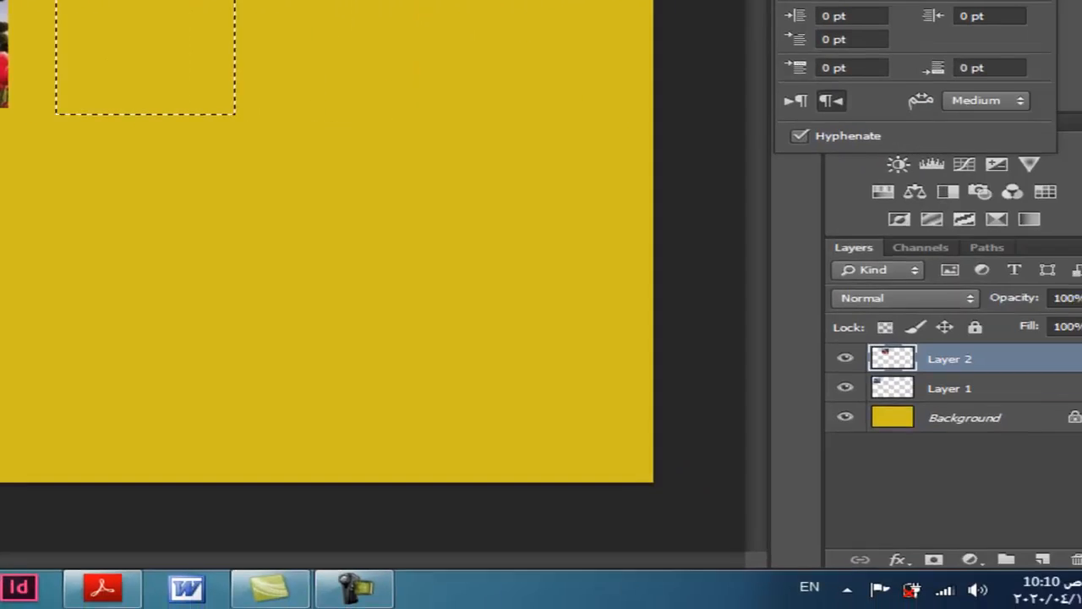
{"action": "left_click", "coordinate": [62, 242]}
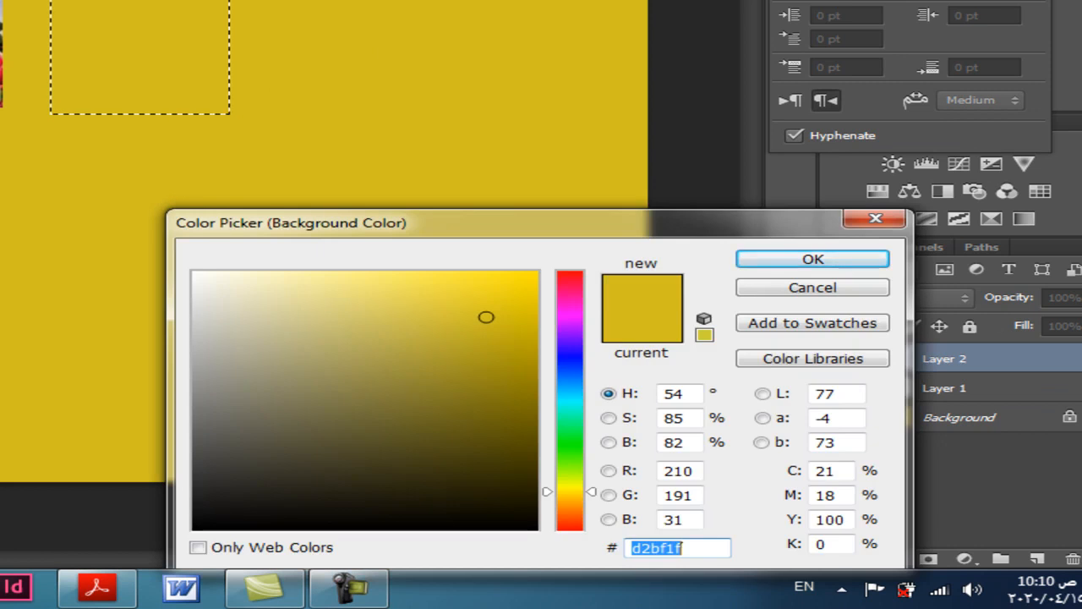
{"action": "type", "text": "ac0523"}
{"action": "left_click", "coordinate": [813, 259]}
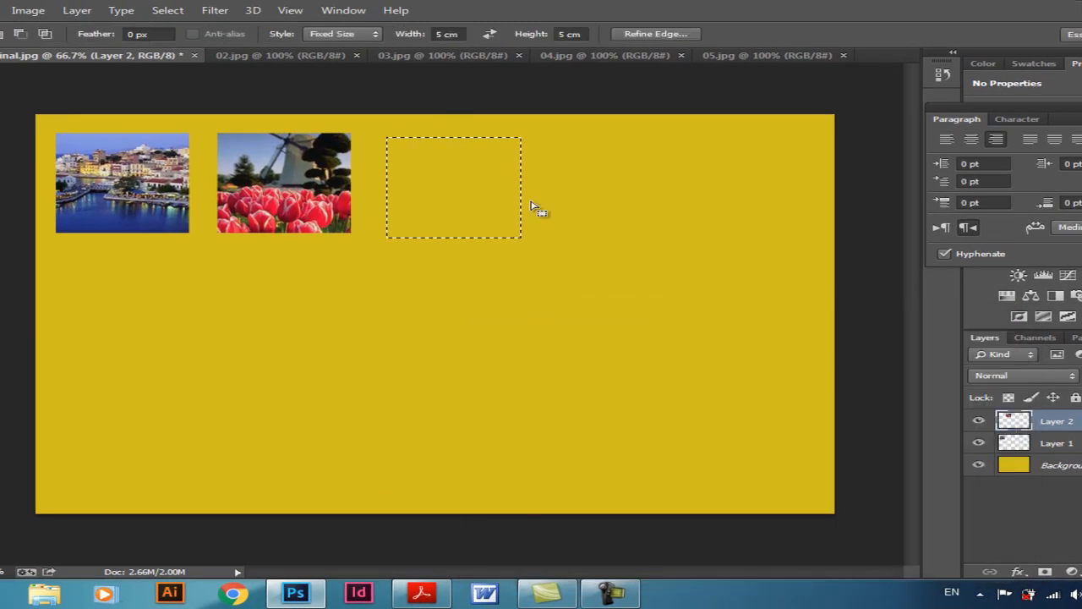
{"action": "key", "text": "ctrl+BackSpace"}
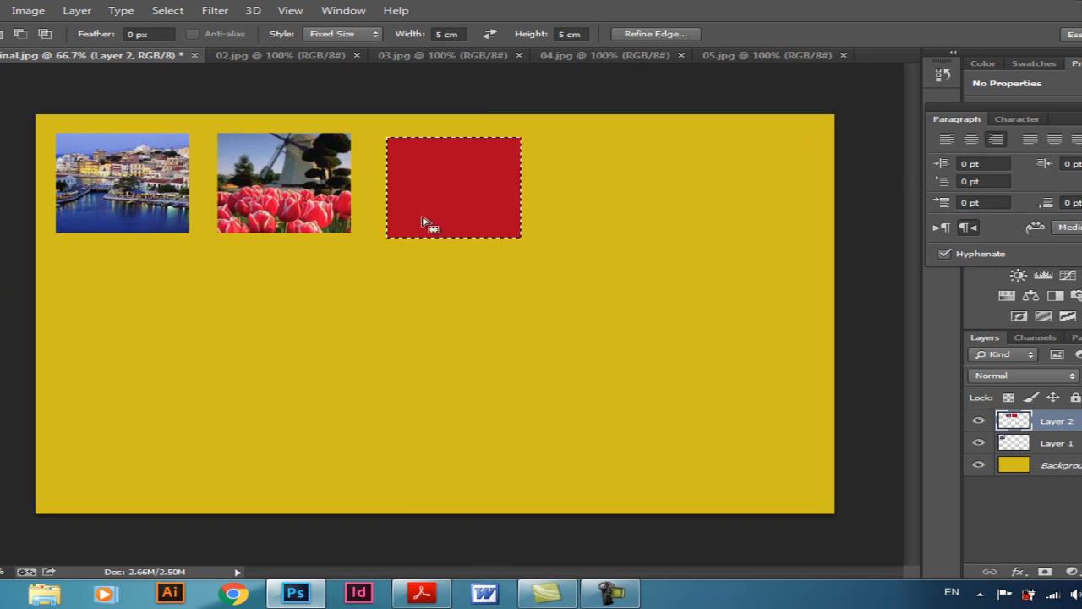
{"action": "key", "text": "ctrl+d"}
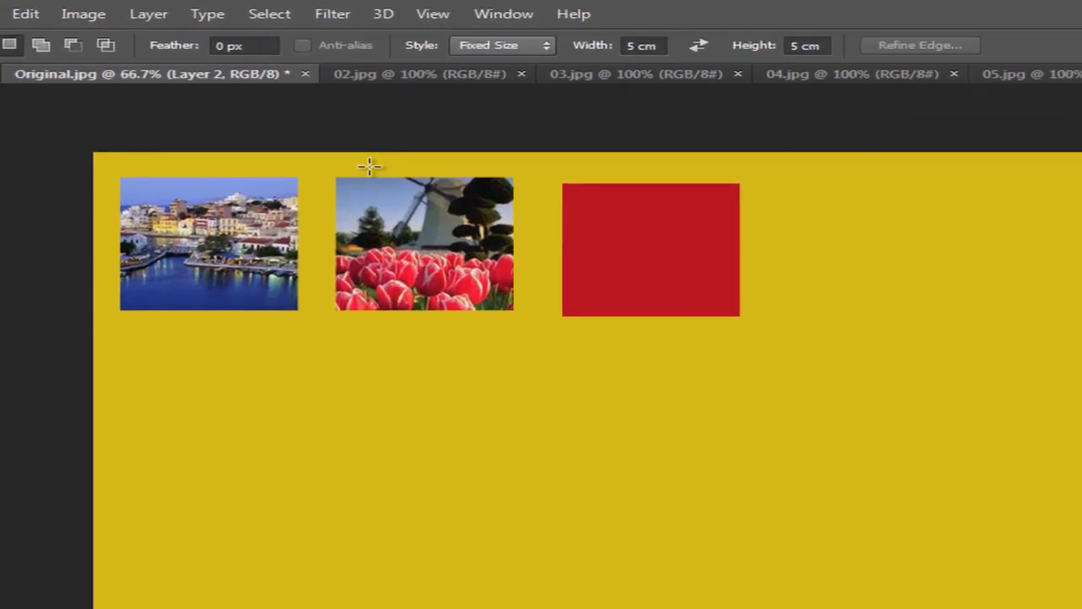
Close 02.jpg and move a 5 cm square of the night building photo 03.jpg into Original.jpg, beside the red square
{"action": "left_click", "coordinate": [425, 74]}
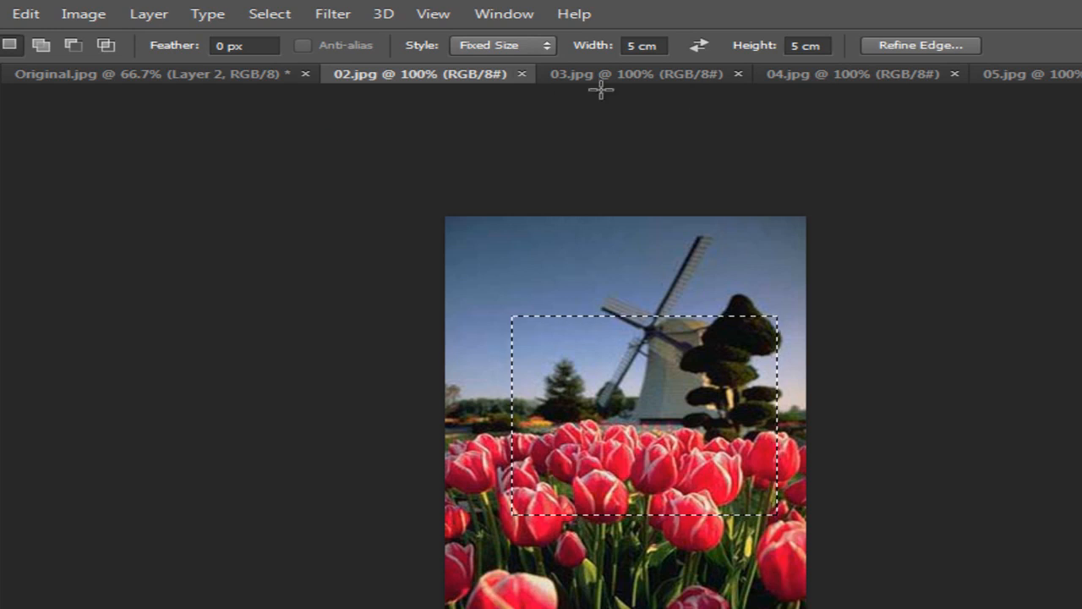
{"action": "left_click", "coordinate": [522, 74]}
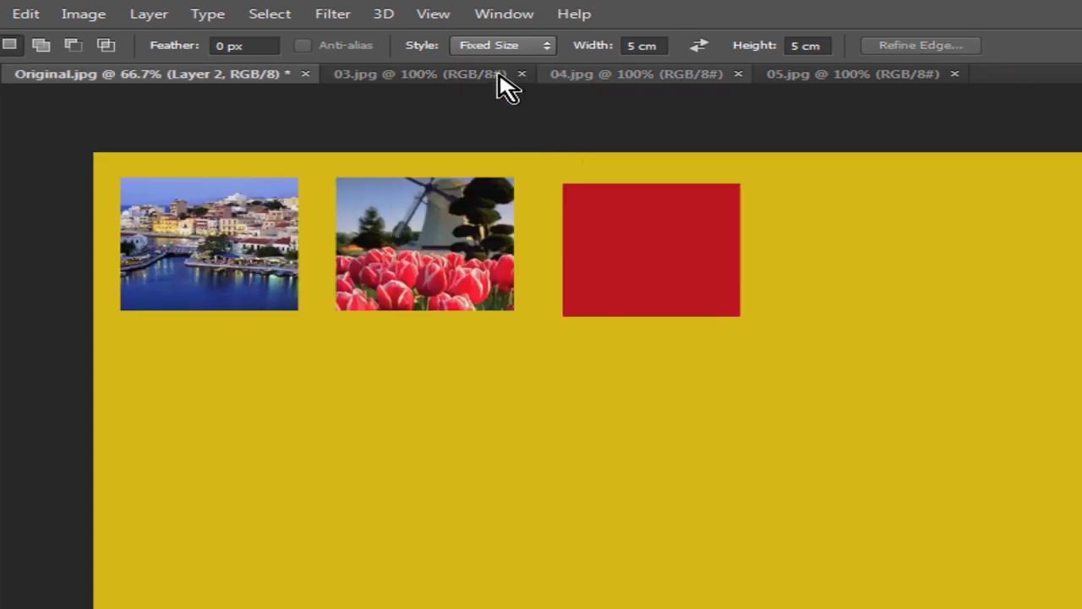
{"action": "left_click", "coordinate": [440, 75]}
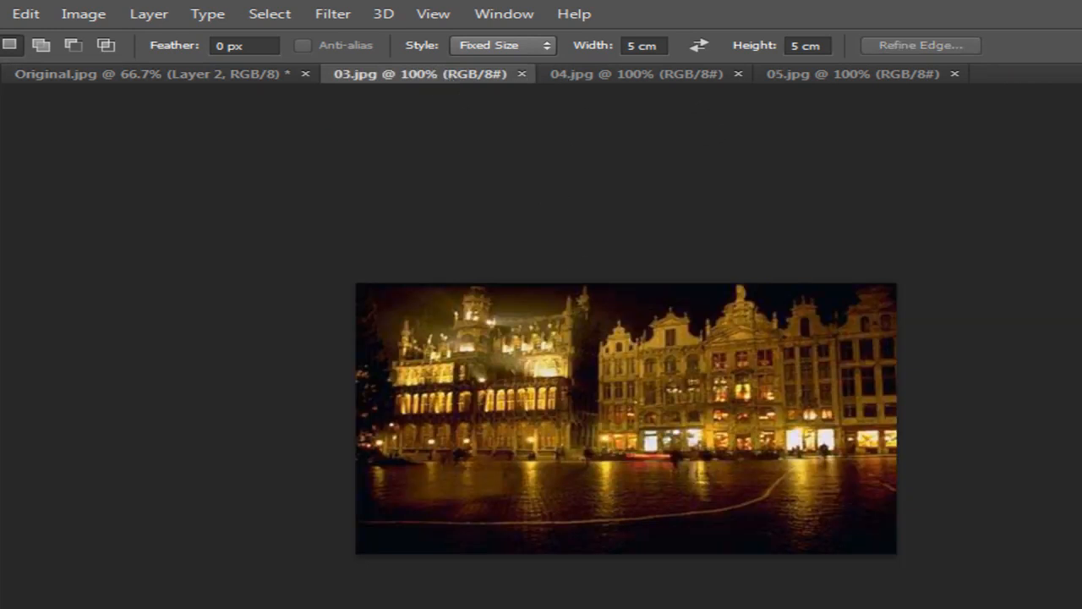
{"action": "left_click", "coordinate": [533, 339]}
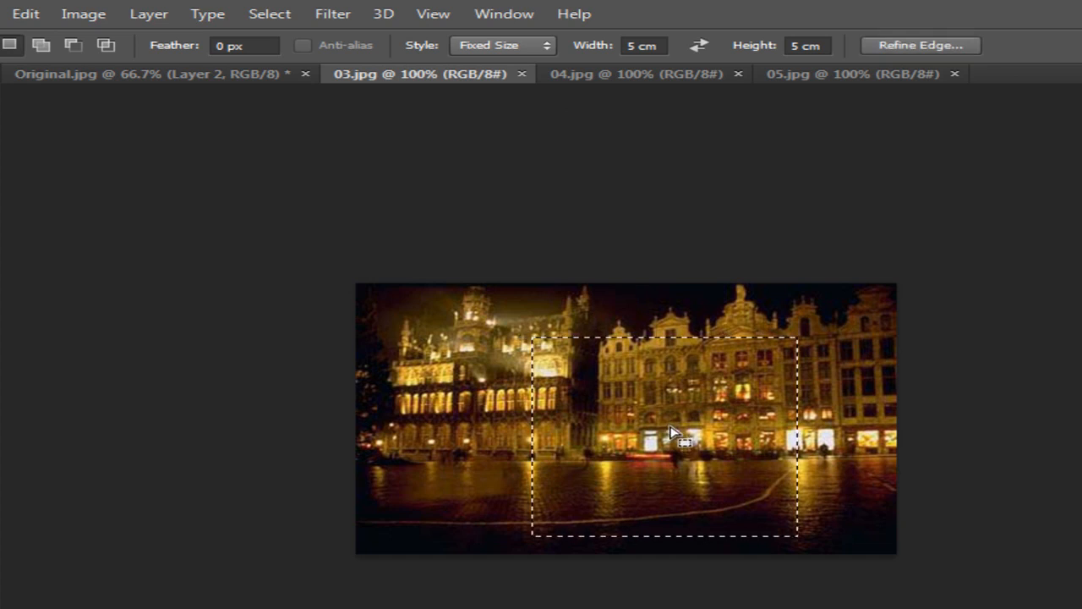
{"action": "left_click_drag", "start_coordinate": [670, 426], "coordinate": [437, 283]}
{"action": "key", "text": "v"}
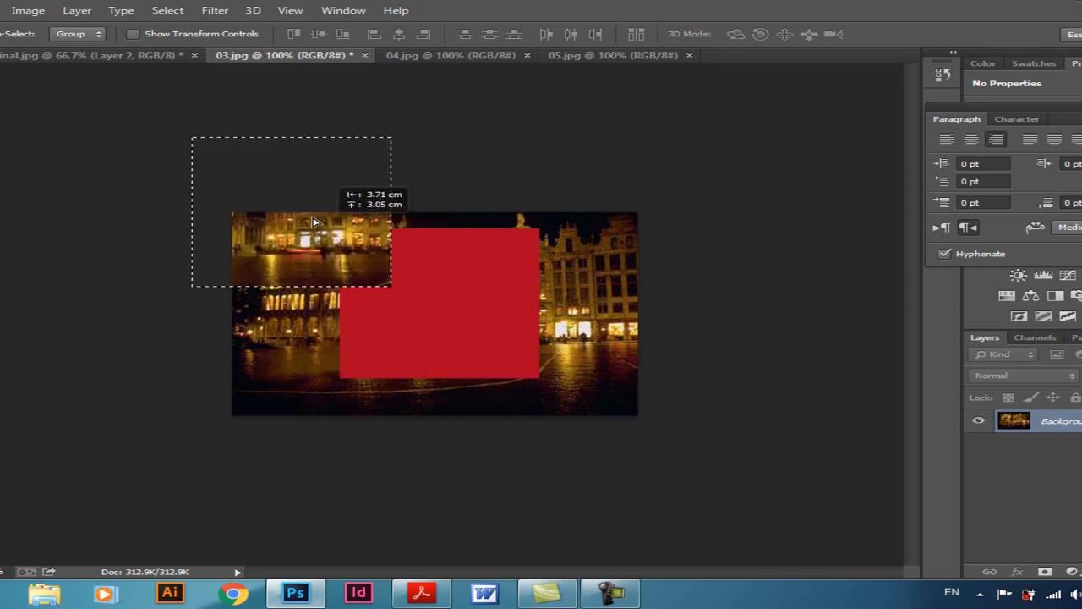
{"action": "left_click_drag", "start_coordinate": [313, 221], "coordinate": [649, 207]}
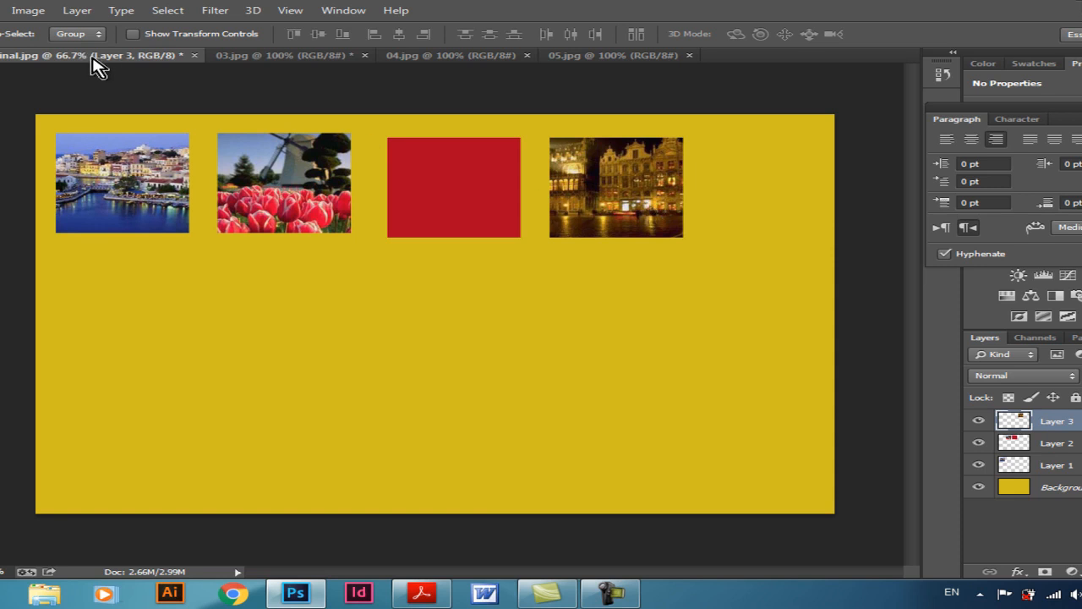
Close 03.jpg without saving its changes
{"action": "left_click", "coordinate": [298, 59]}
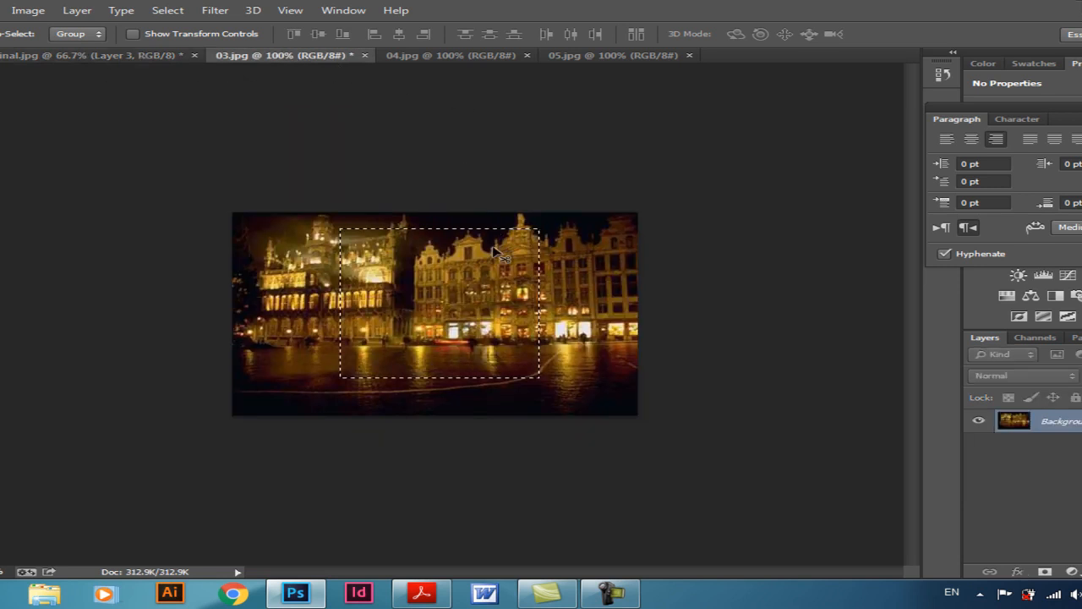
{"action": "left_click", "coordinate": [364, 55]}
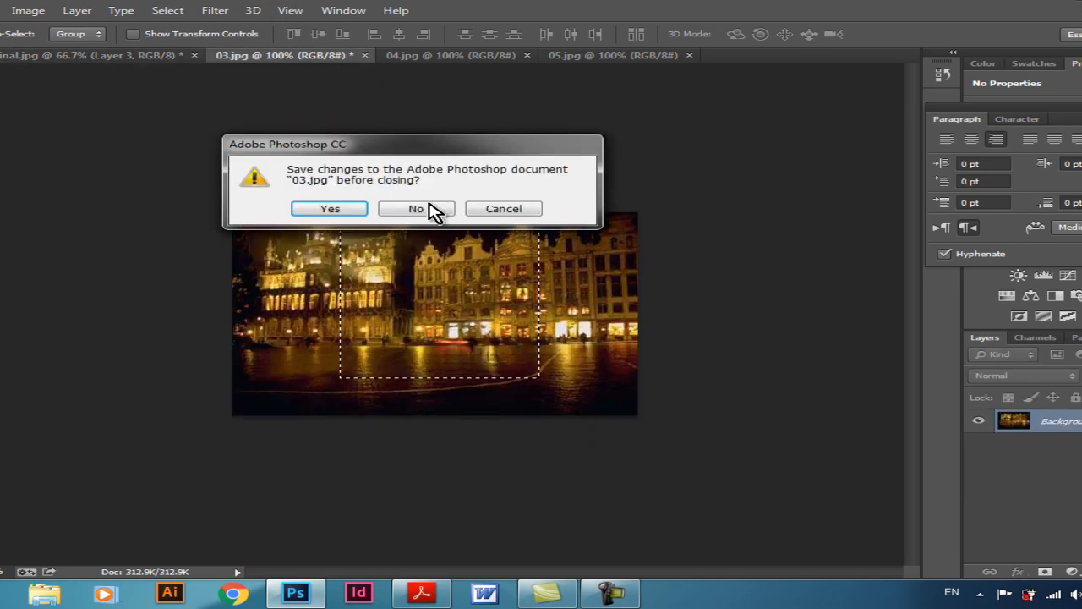
{"action": "left_click", "coordinate": [440, 205]}
Select a 5 cm square around the clock tower in 04.jpg and move it into Original.jpg below the harbour picture
{"action": "left_click", "coordinate": [311, 56]}
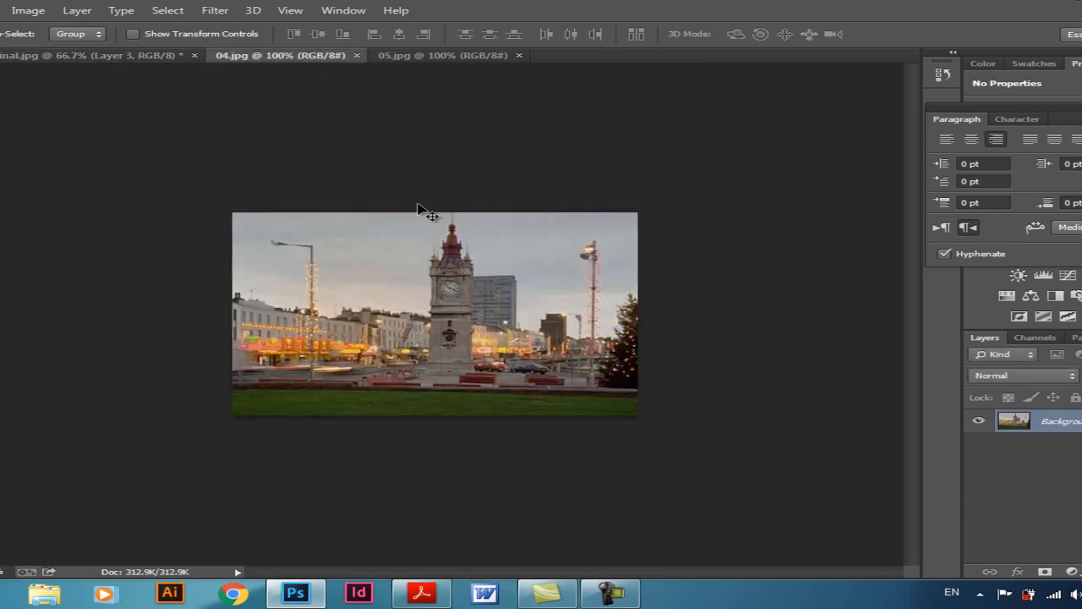
{"action": "key", "text": "m"}
{"action": "left_click", "coordinate": [349, 249]}
{"action": "left_click_drag", "start_coordinate": [438, 304], "coordinate": [320, 293]}
{"action": "key", "text": "v"}
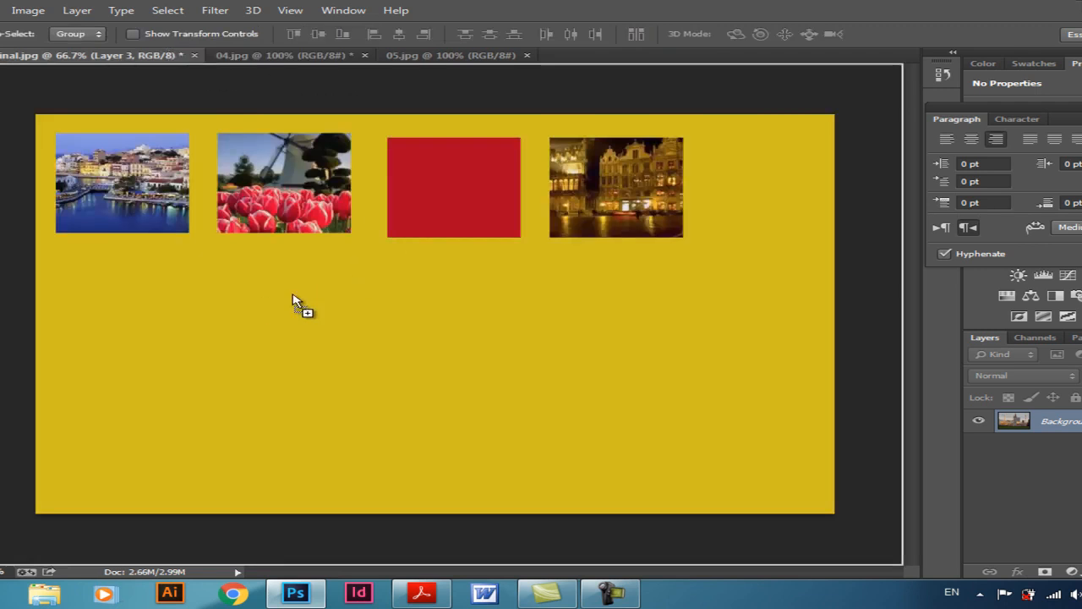
{"action": "mouse_move", "coordinate": [149, 322]}
{"action": "left_mouse_down"}
{"action": "mouse_move", "coordinate": [189, 334]}
{"action": "mouse_move", "coordinate": [161, 321]}
{"action": "left_mouse_up"}
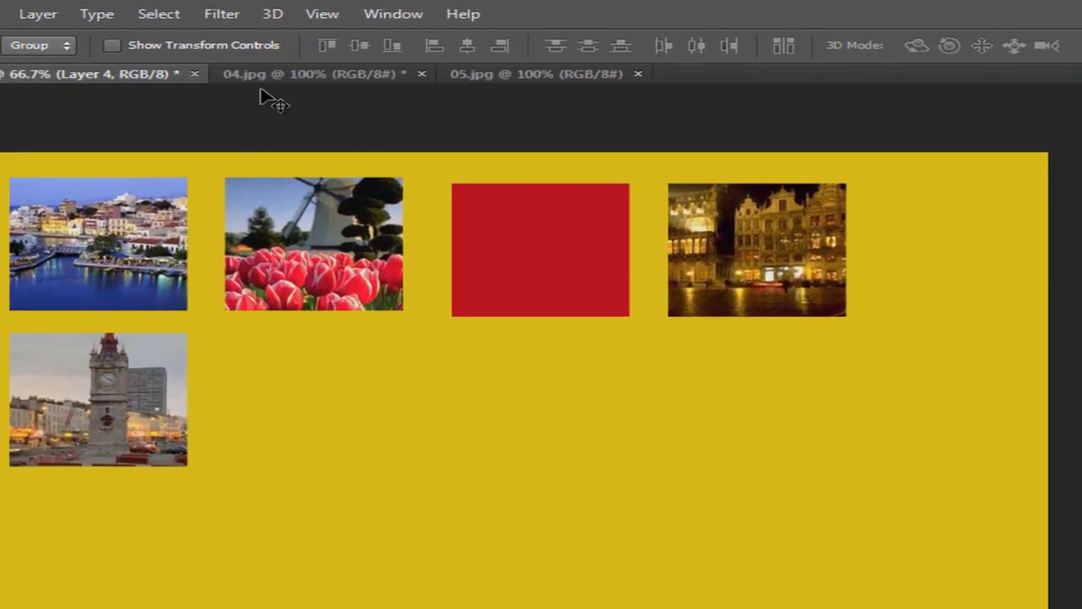
Close 04.jpg without saving its changes
{"action": "left_click", "coordinate": [266, 78]}
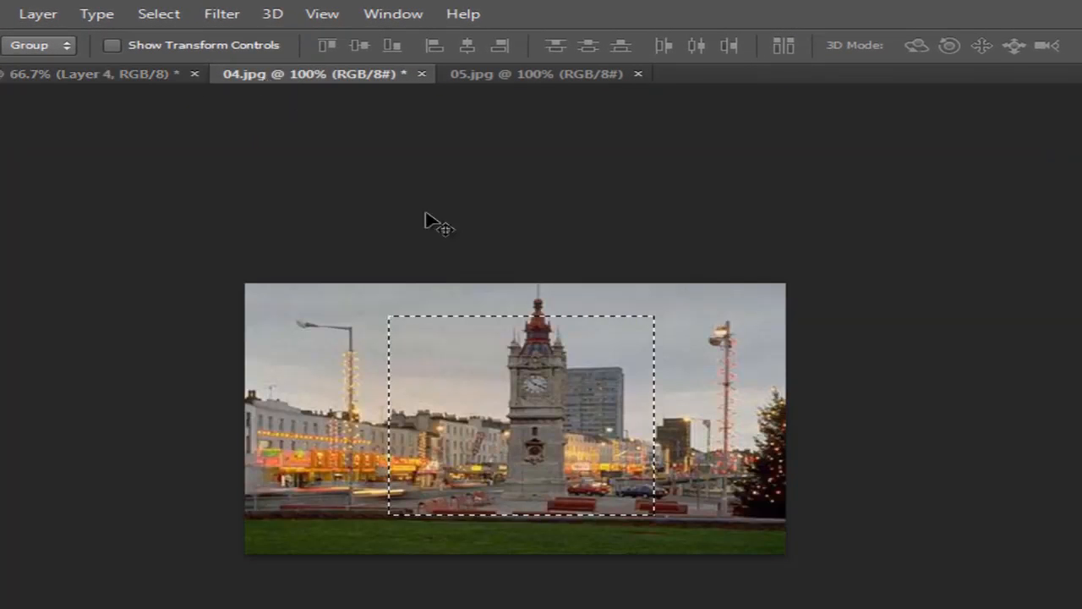
{"action": "left_click", "coordinate": [422, 74]}
{"action": "left_click", "coordinate": [496, 280]}
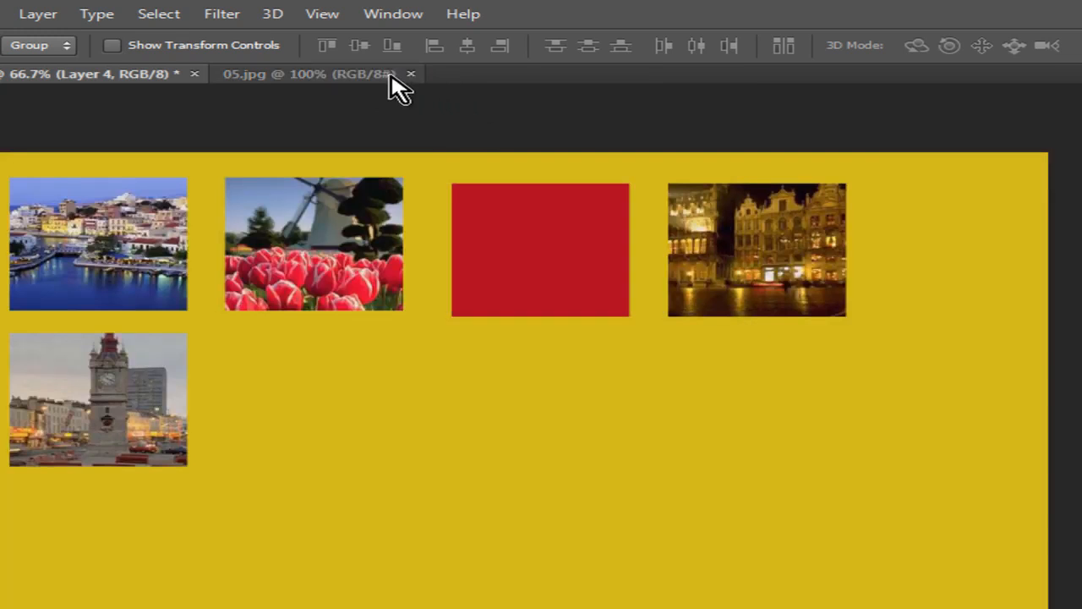
Select a 5 cm square around the plaza and avenue in 05.jpg and move it into Original.jpg below the tulip picture
{"action": "left_click", "coordinate": [320, 77]}
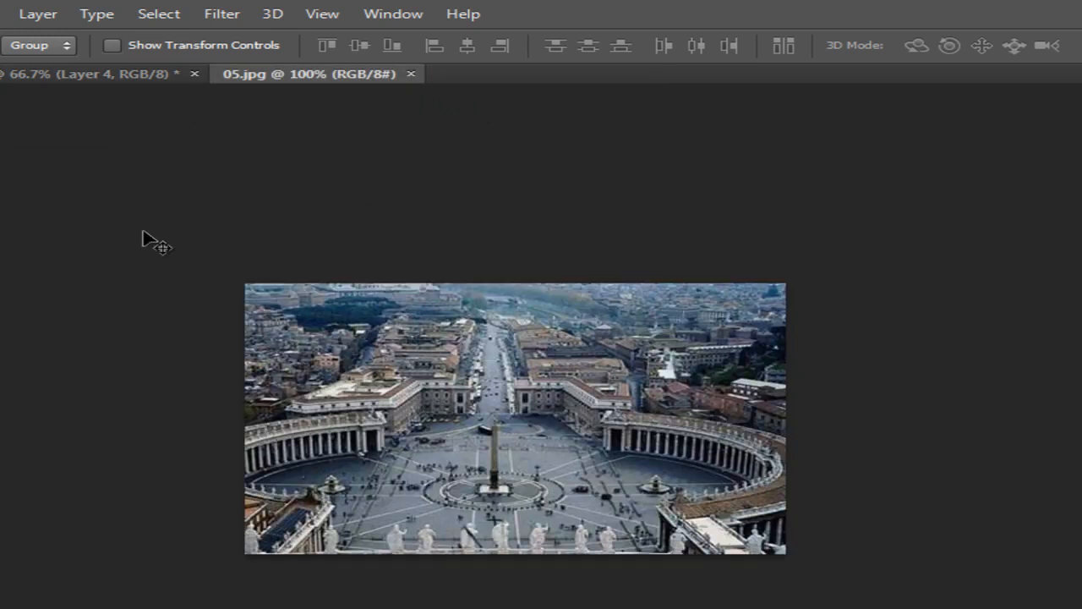
{"action": "key", "text": "m"}
{"action": "left_click", "coordinate": [399, 335]}
{"action": "left_click_drag", "start_coordinate": [514, 422], "coordinate": [479, 409]}
{"action": "key", "text": "v"}
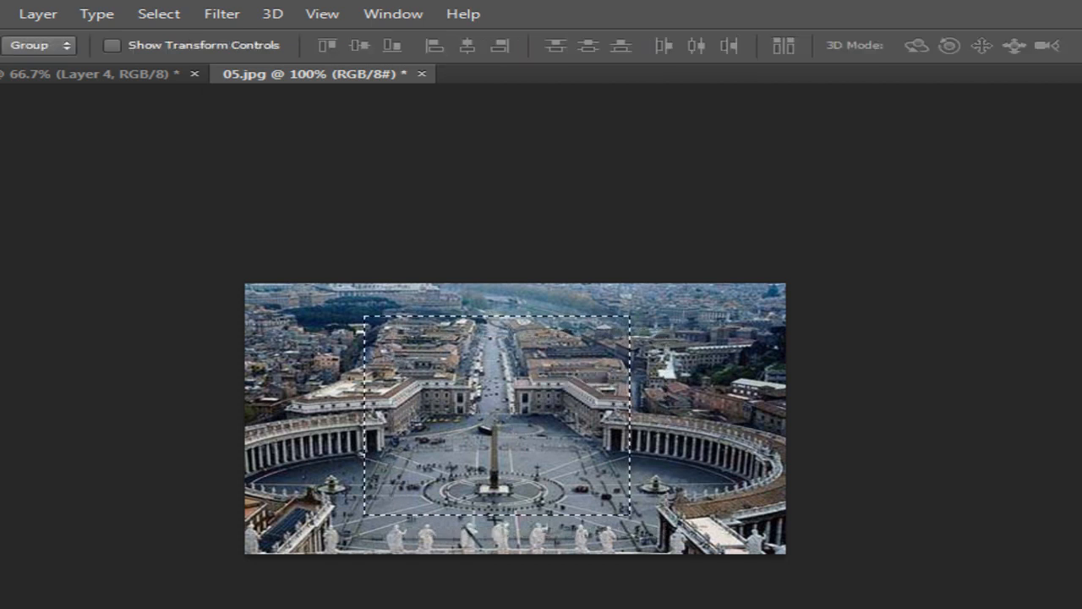
{"action": "left_click_drag", "start_coordinate": [380, 385], "coordinate": [300, 407]}
Close 05.jpg without saving its changes and return to Original.jpg with the Rectangular Marquee tool active
{"action": "key", "text": "m"}
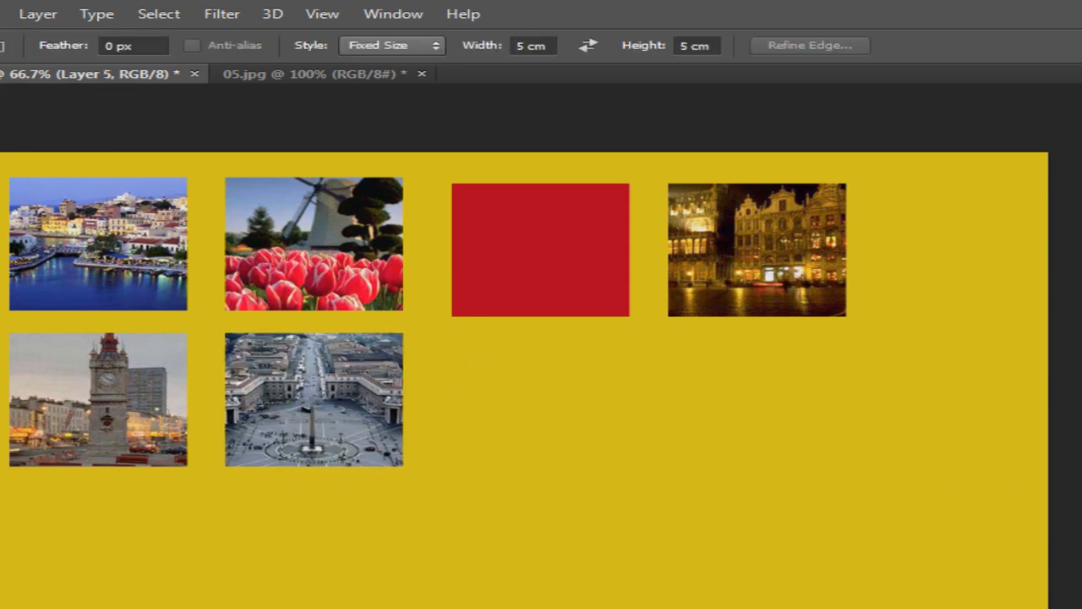
{"action": "left_click", "coordinate": [283, 74]}
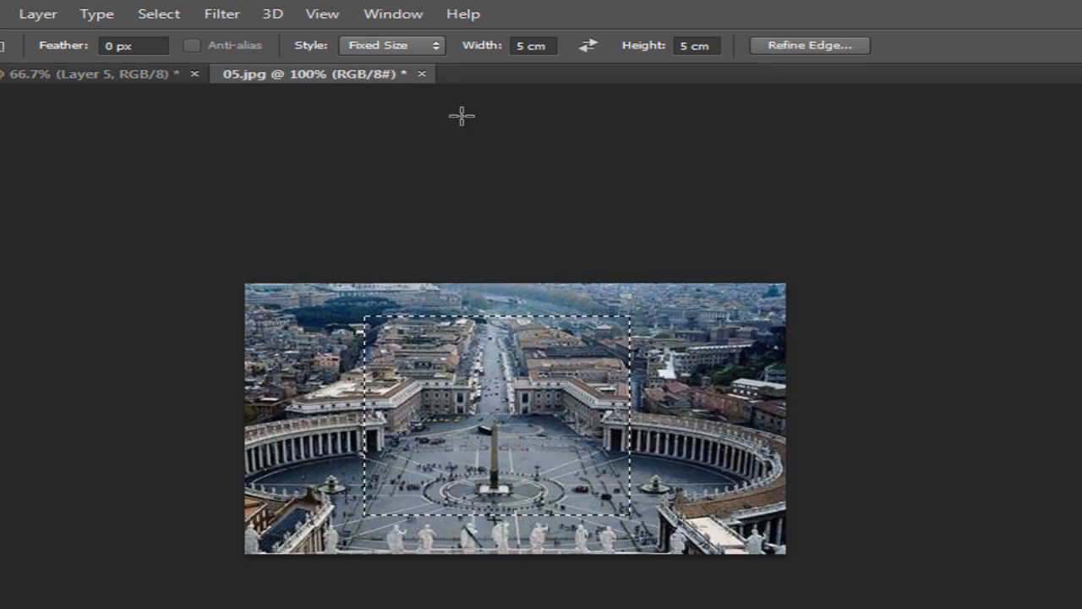
{"action": "left_click", "coordinate": [420, 74]}
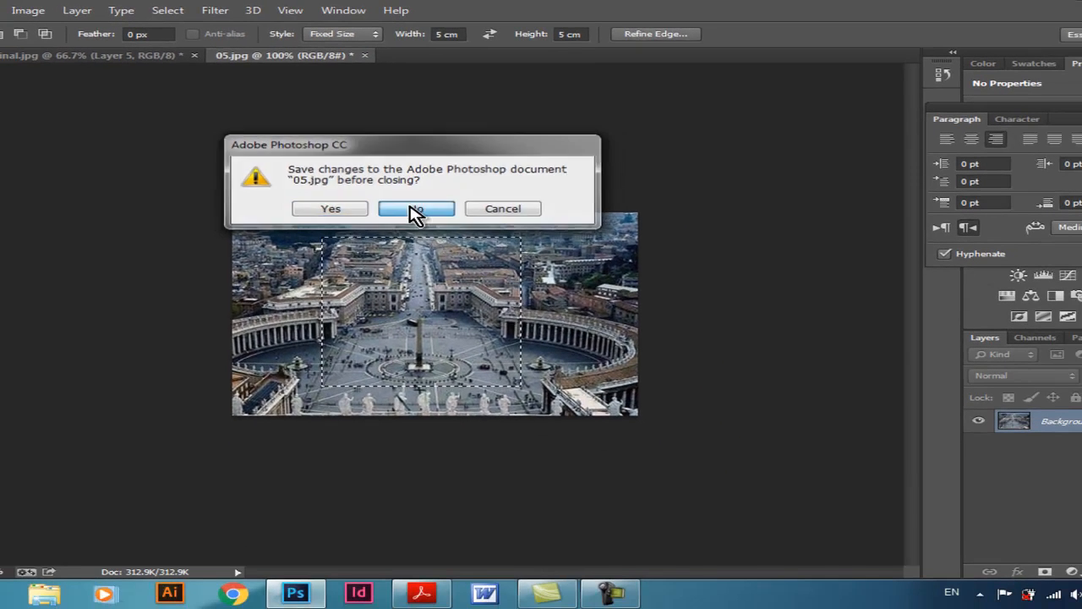
{"action": "left_click", "coordinate": [482, 271]}
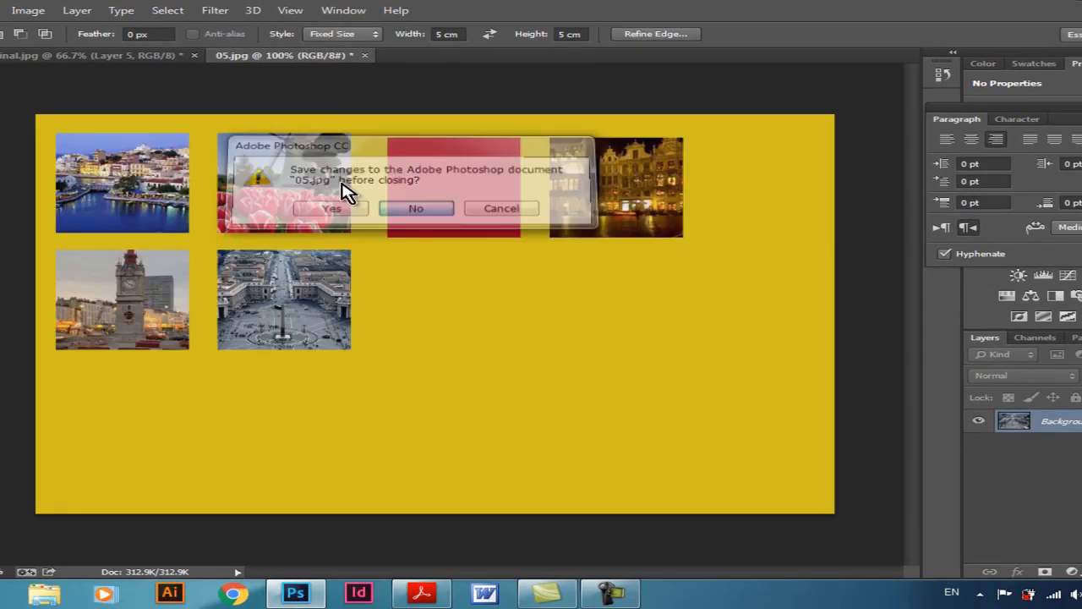
Fill a 5 cm square selection below the red square with grey adb1b4 sampled from the clock tower picture's sky, and deselect
{"action": "left_click_drag", "start_coordinate": [393, 262], "coordinate": [387, 255]}
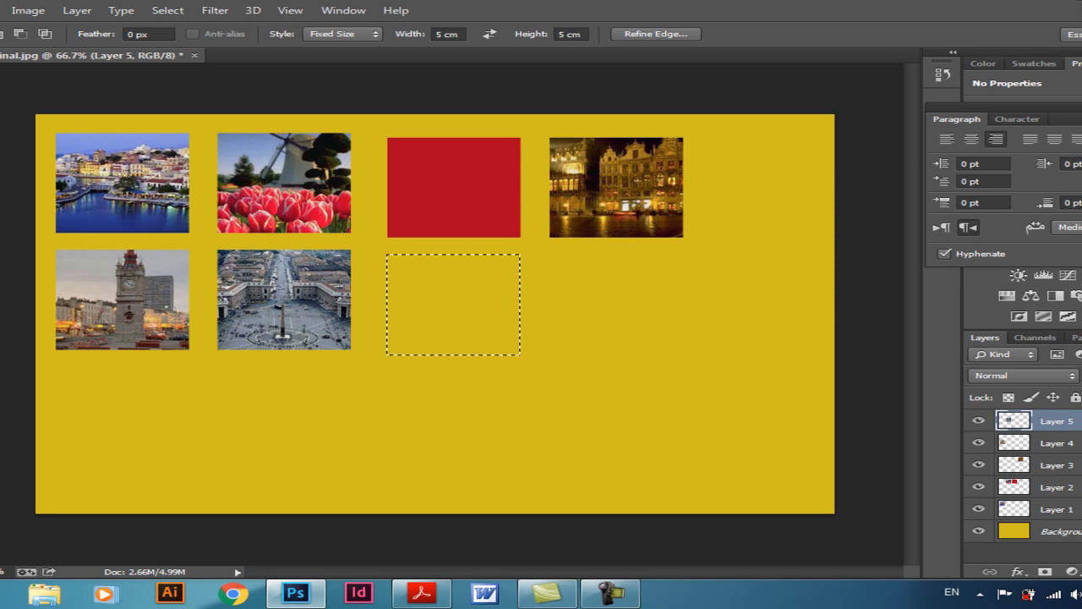
{"action": "left_click", "coordinate": [587, 222]}
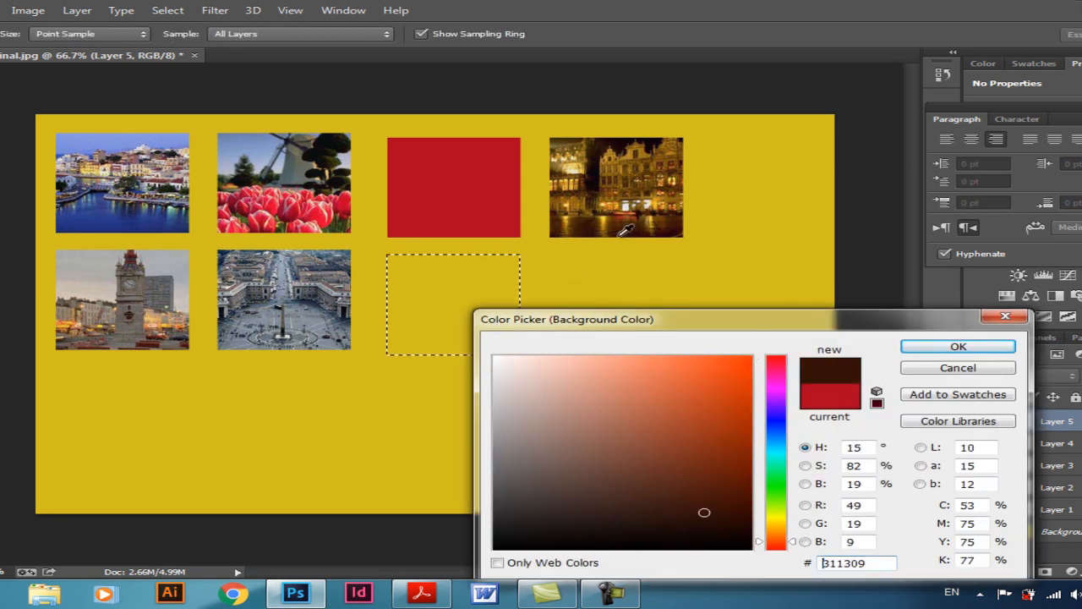
{"action": "left_click_drag", "start_coordinate": [591, 224], "coordinate": [593, 213]}
{"action": "left_click", "coordinate": [170, 253]}
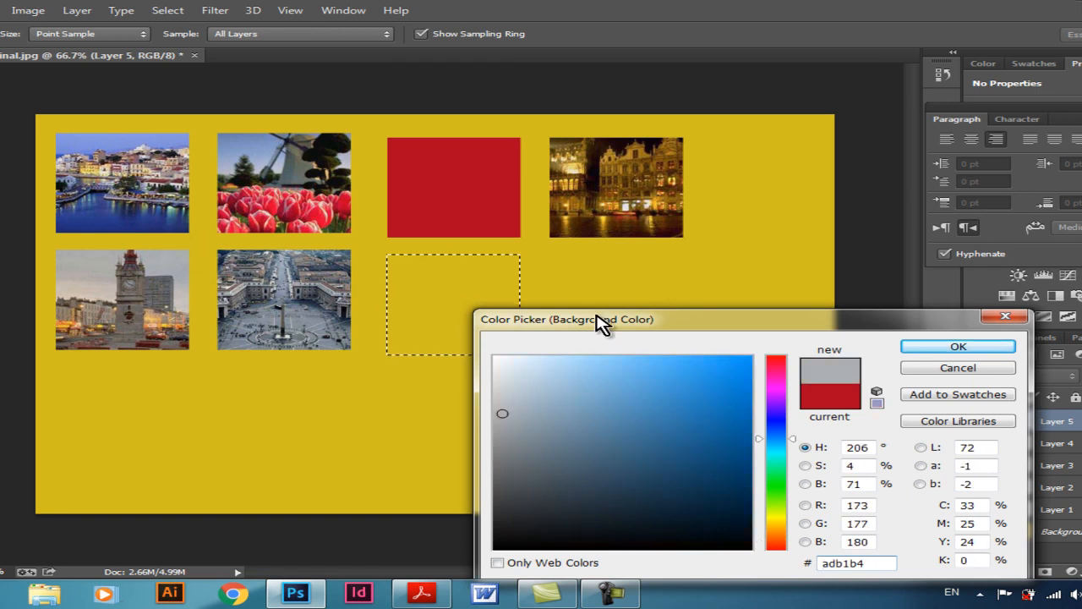
{"action": "left_click", "coordinate": [904, 347]}
{"action": "key", "text": "ctrl+BackSpace"}
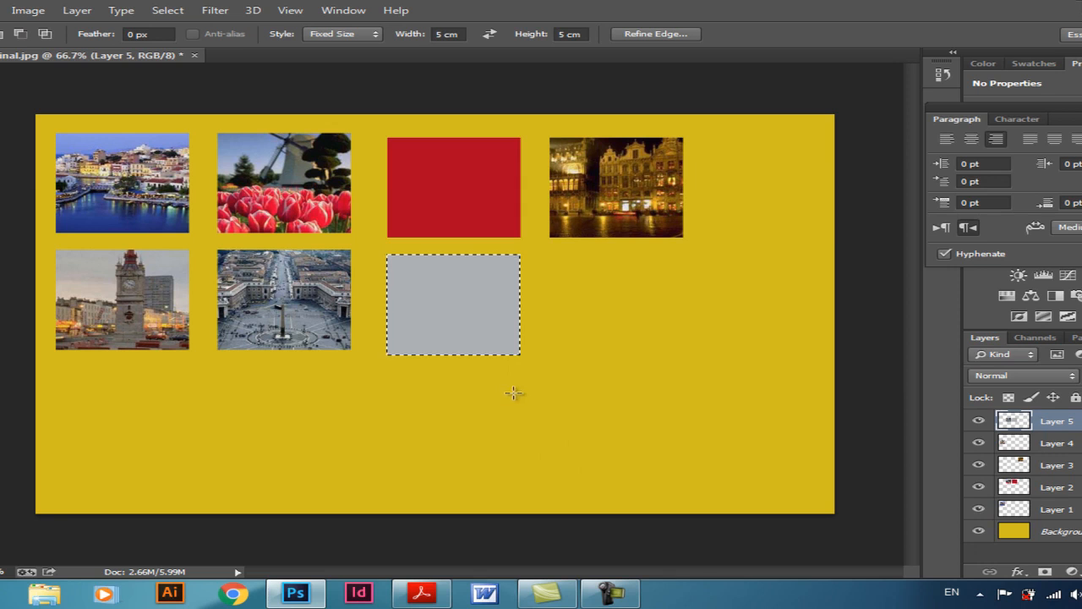
{"action": "key", "text": "ctrl+d"}
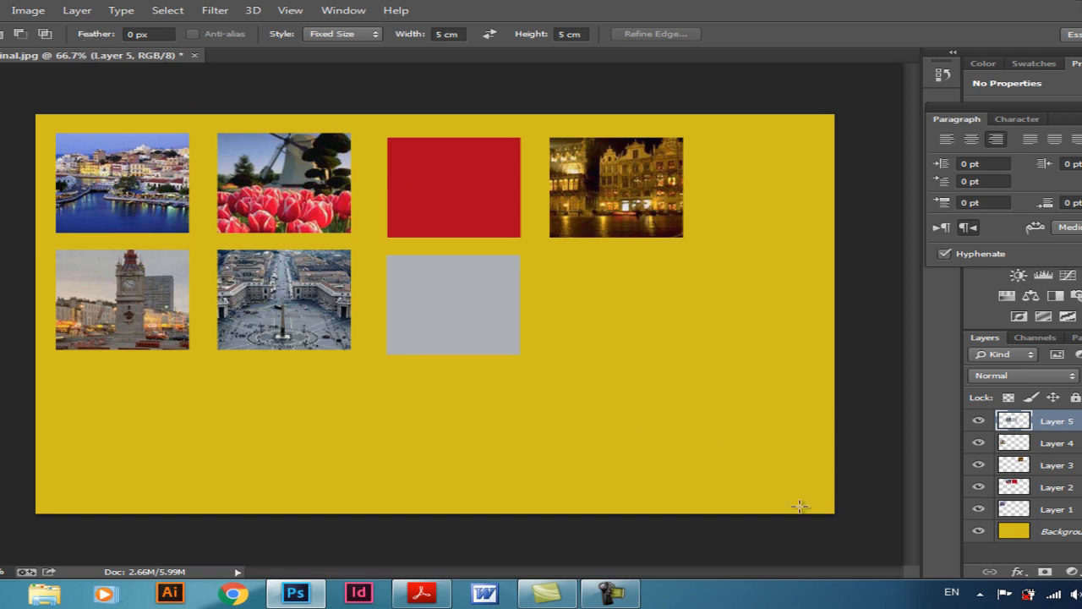
{"action": "left_click", "coordinate": [611, 594]}
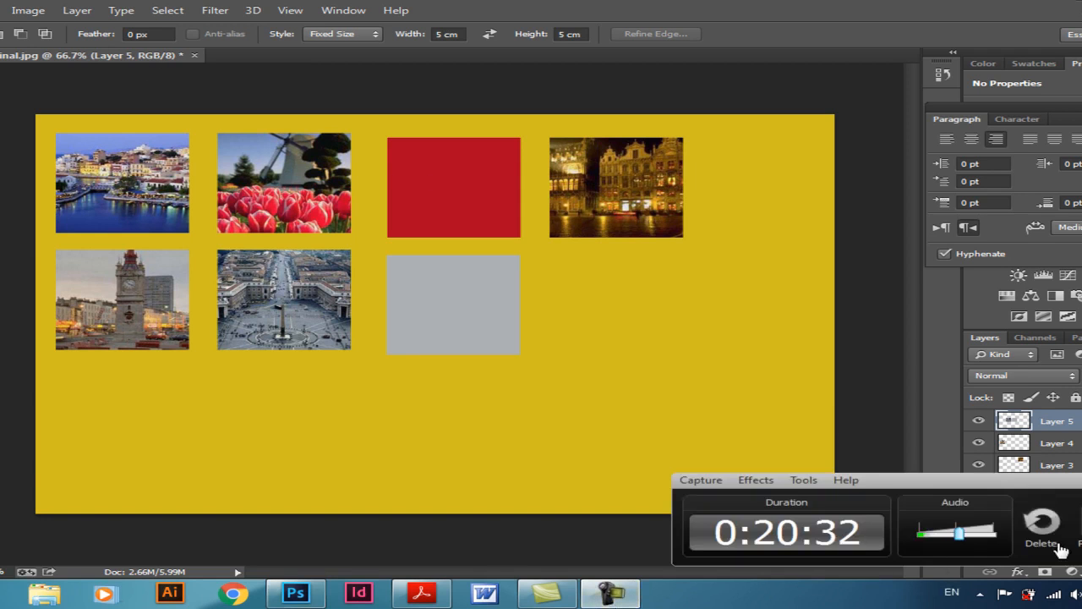